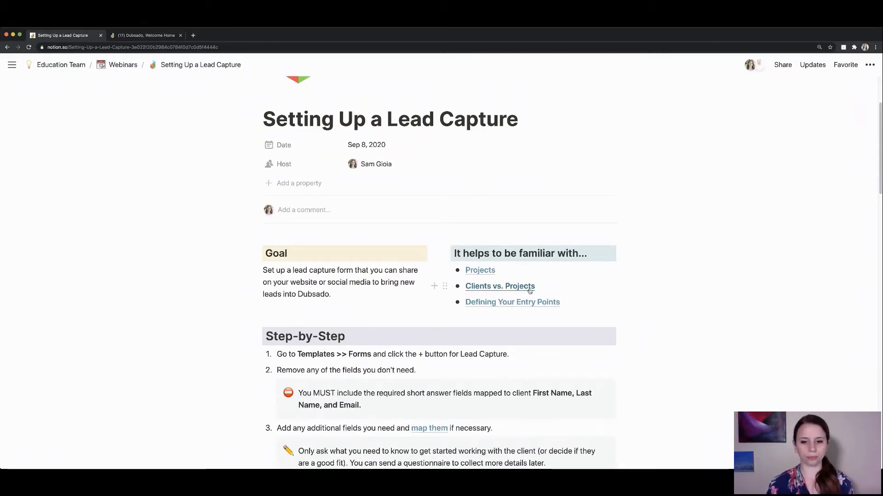
Read down the Notion 'Setting Up a Lead Capture' guide, then switch to the Dubsado dashboard.
scroll(529, 289, "down", 3)
scroll(529, 288, "down", 1)
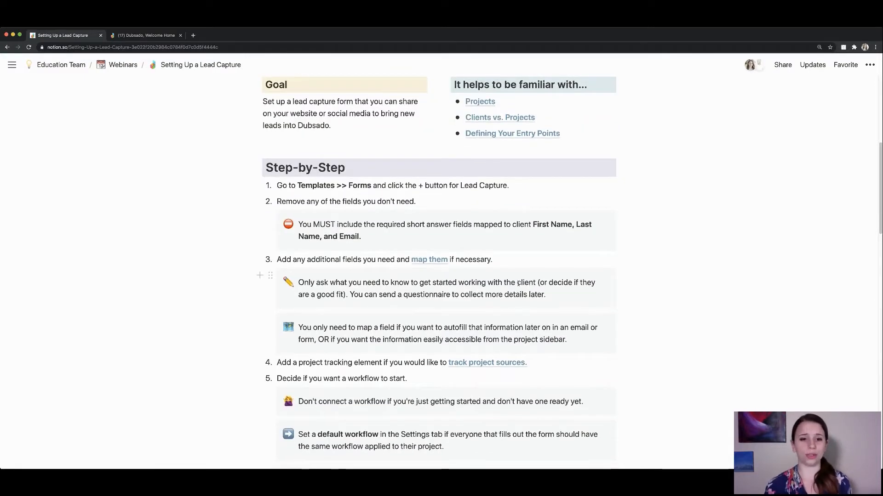
left_click(131, 37)
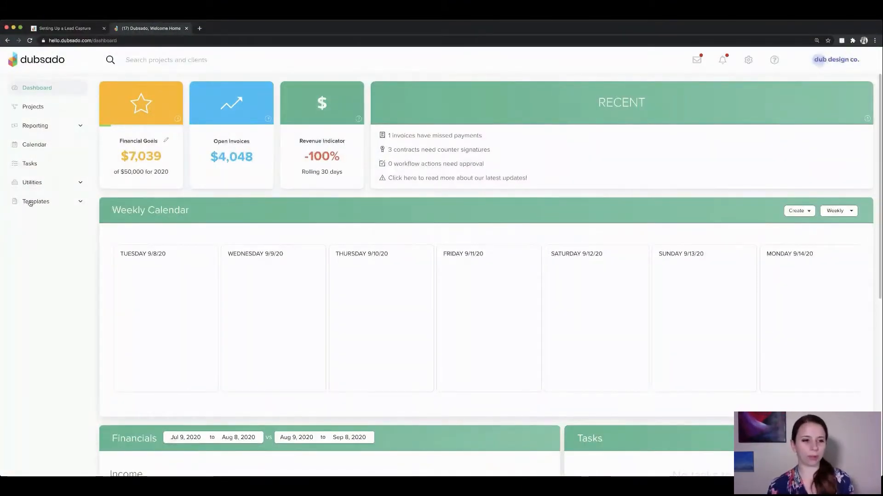
Create a new Lead Capture form from Templates > Forms.
left_click(30, 202)
left_click(43, 240)
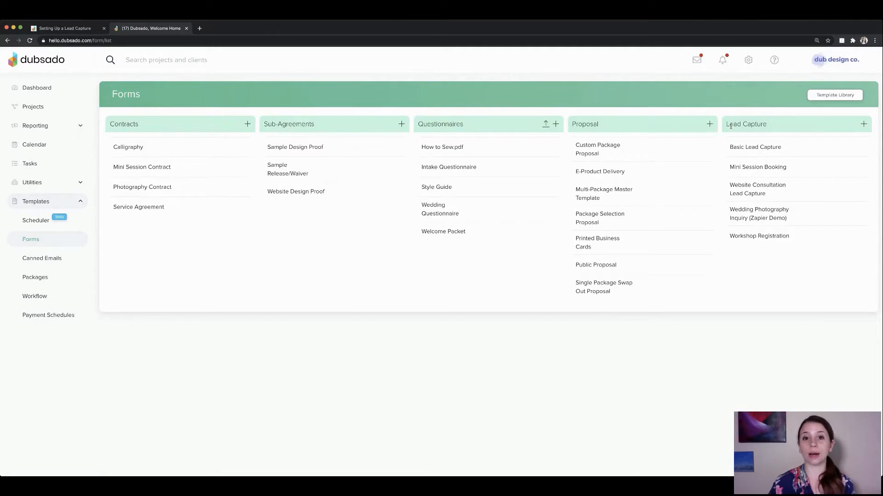
left_click(864, 124)
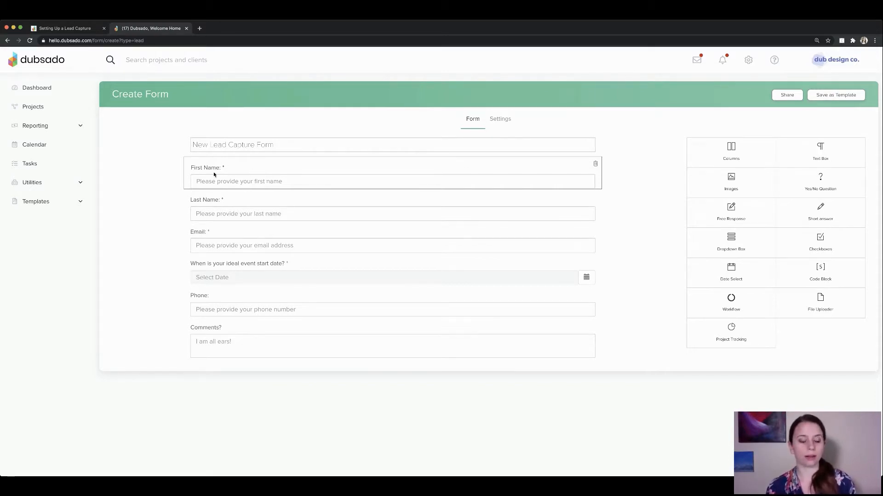
Change the first-name question wording to 'Your First Name:'.
left_click(238, 169)
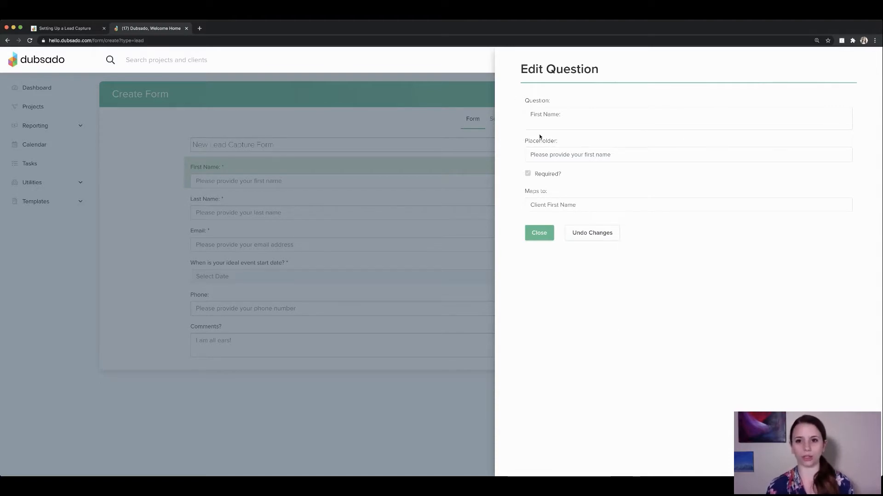
double_click(542, 101)
left_click_drag(562, 115, 529, 119)
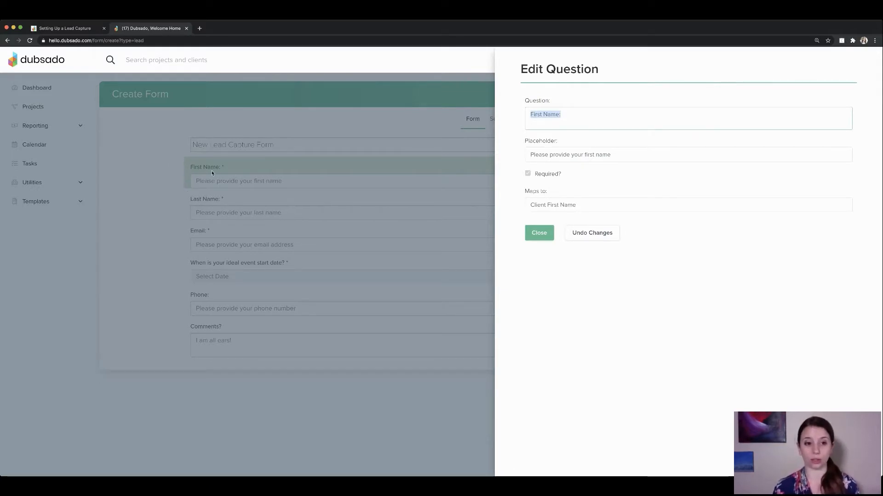
left_click(531, 116)
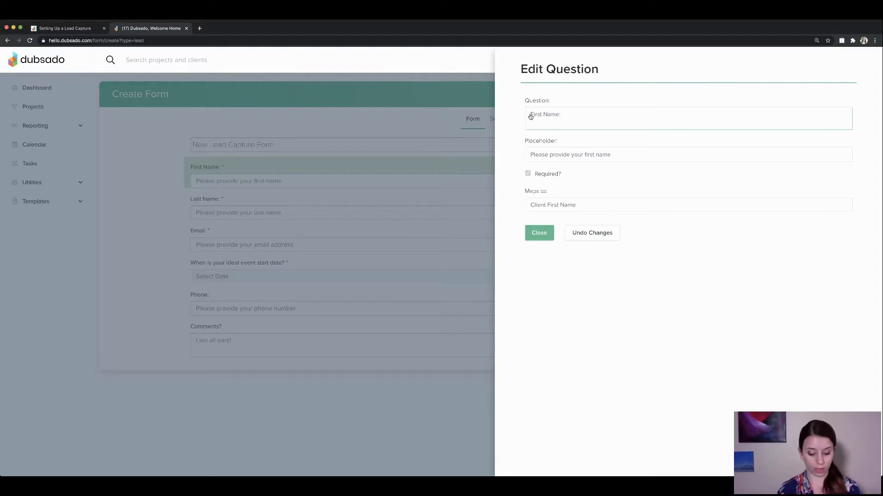
type("Your")
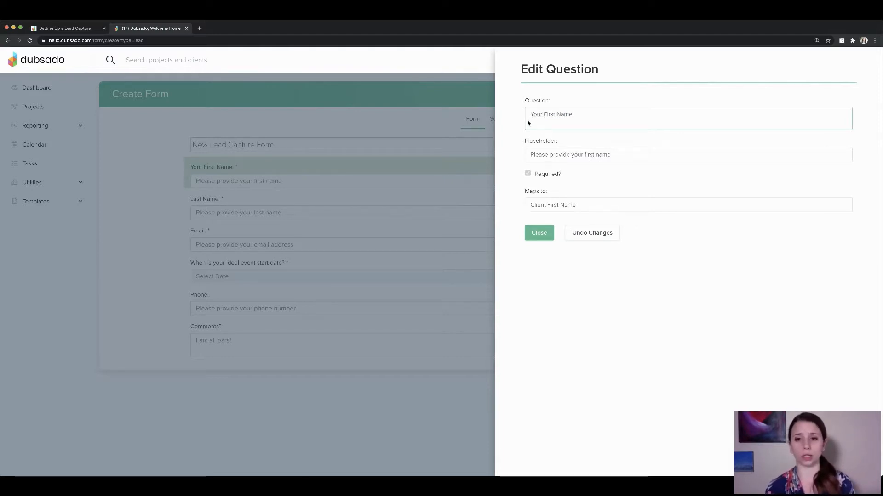
Review its placeholder 'Please provide your first name', required setting and Client First Name mapping, then close.
left_click_drag(525, 145, 560, 143)
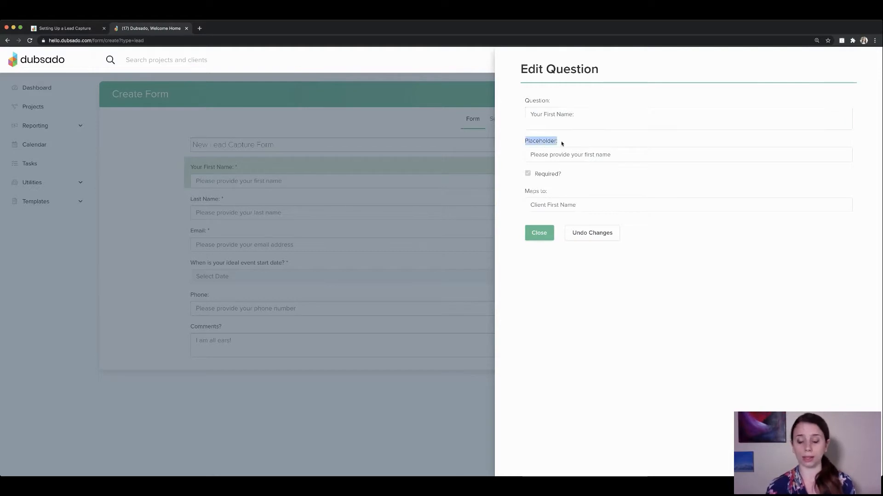
left_click(567, 155)
triple_click(568, 155)
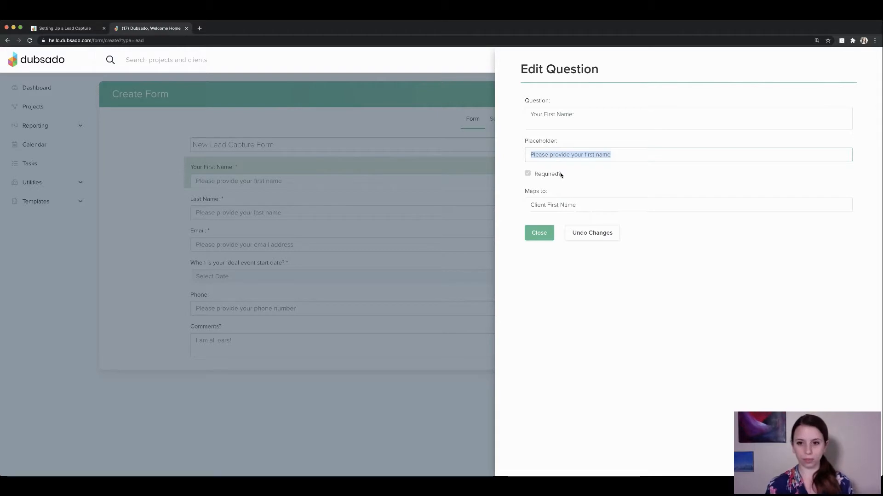
left_click_drag(561, 174, 524, 174)
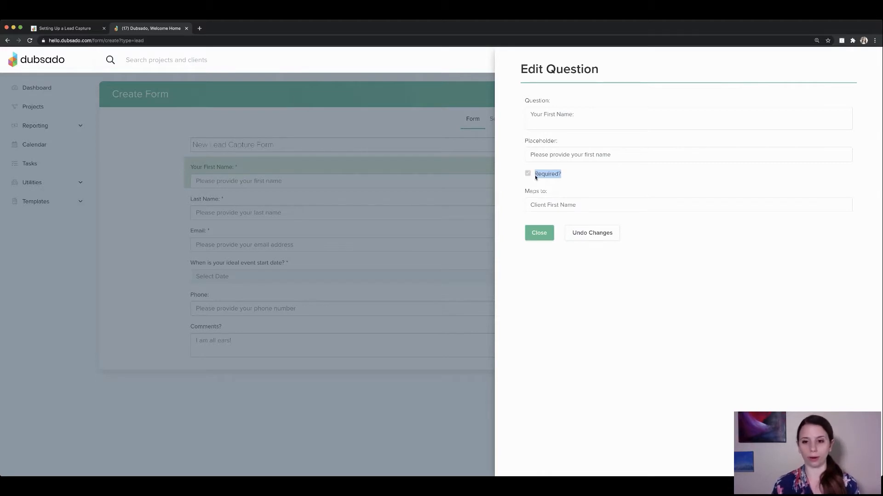
left_click_drag(525, 191, 566, 190)
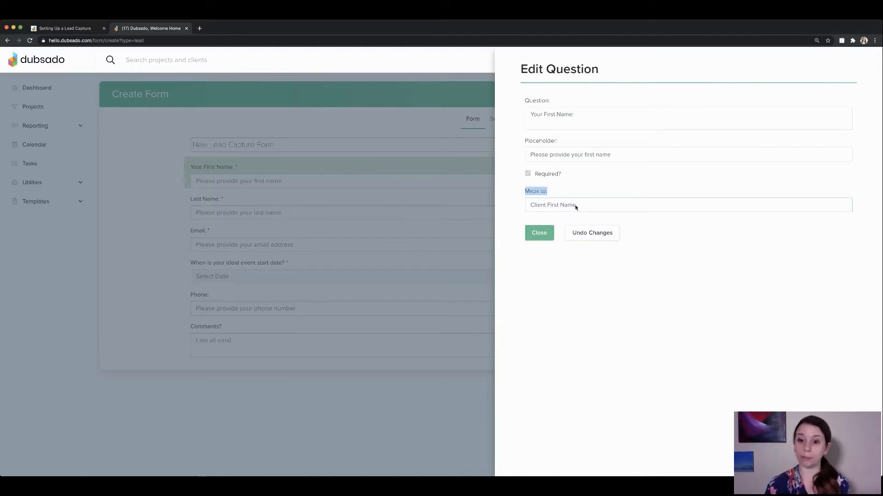
left_click_drag(527, 100, 564, 112)
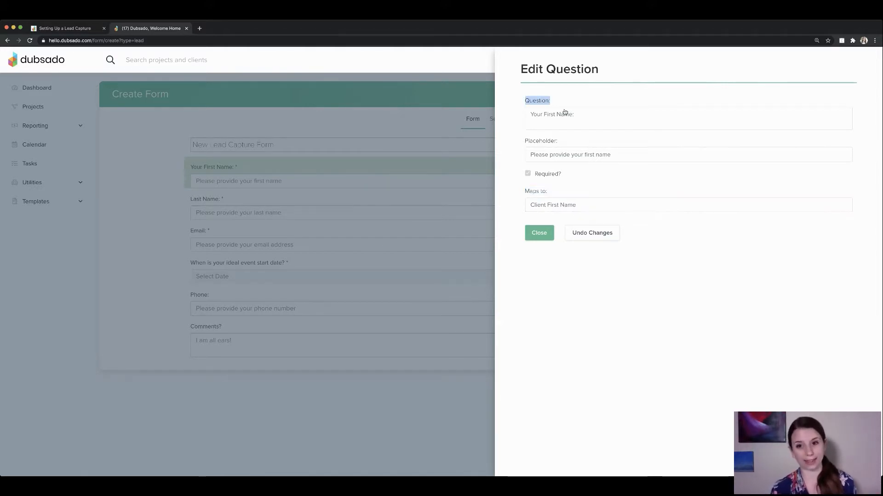
left_click(535, 237)
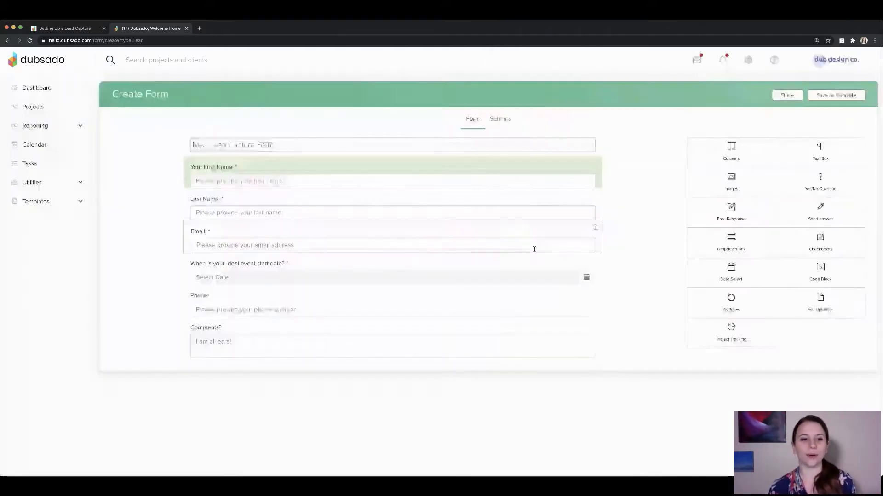
Check Last Name and Email map to Client Last Name and Client Email Address, then return to Notion.
left_click(274, 200)
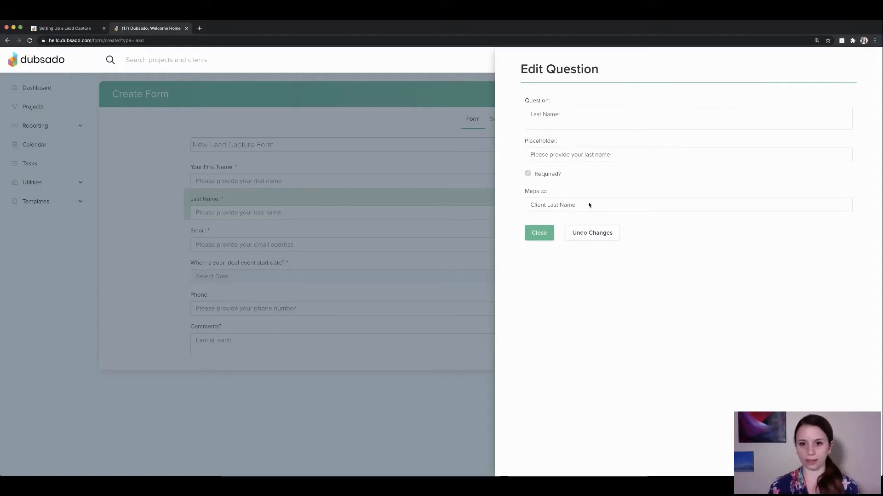
left_click(547, 233)
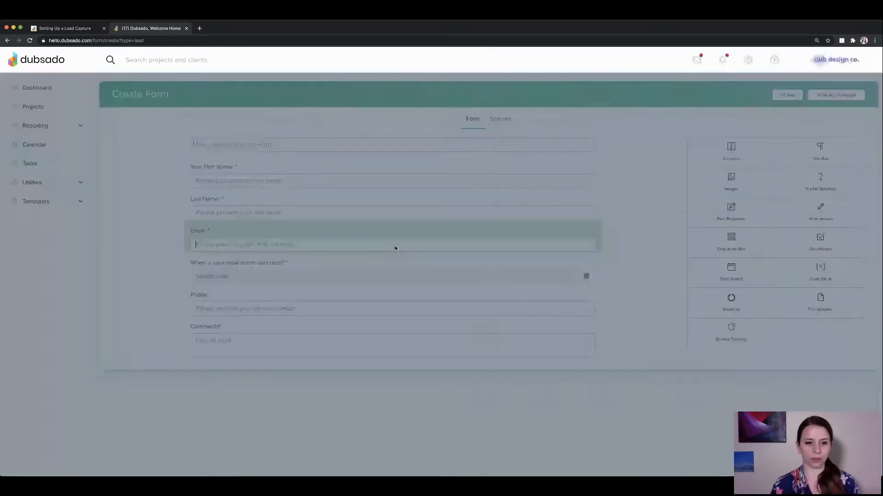
left_click(395, 249)
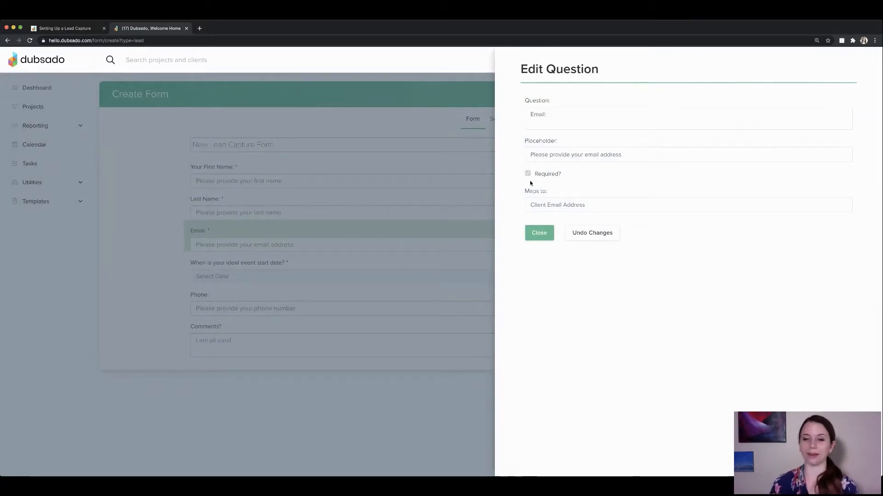
left_click(542, 236)
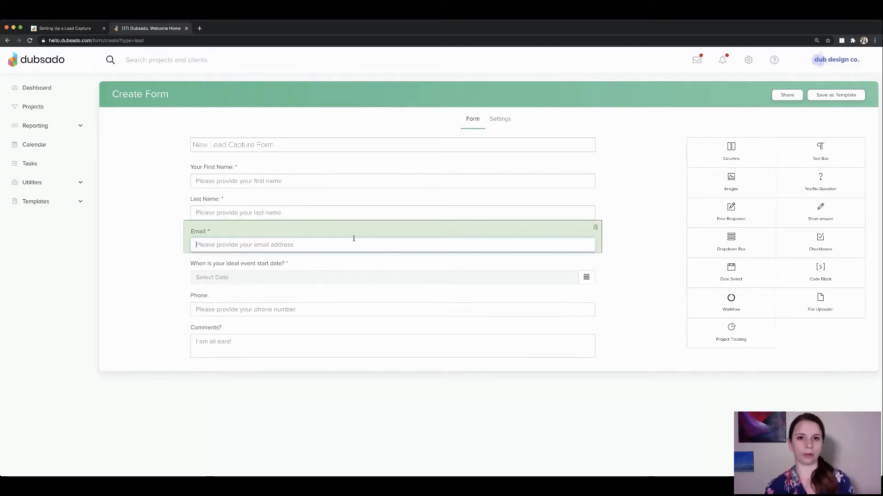
left_click(69, 28)
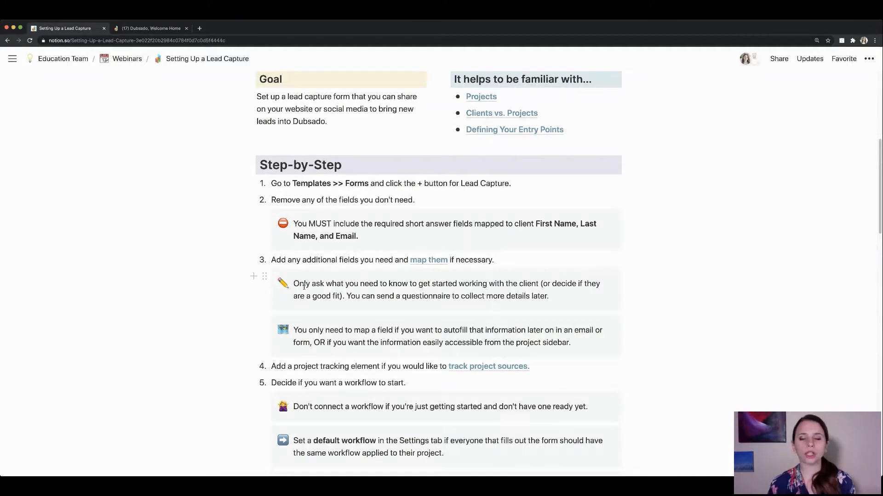
Return from the Notion guide to the Dubsado Create Form page.
left_click(150, 28)
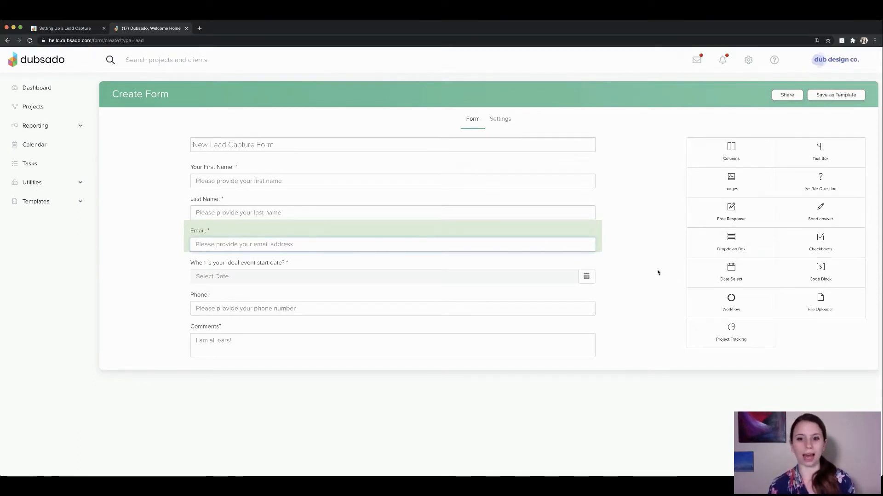
mouse_move(541, 303)
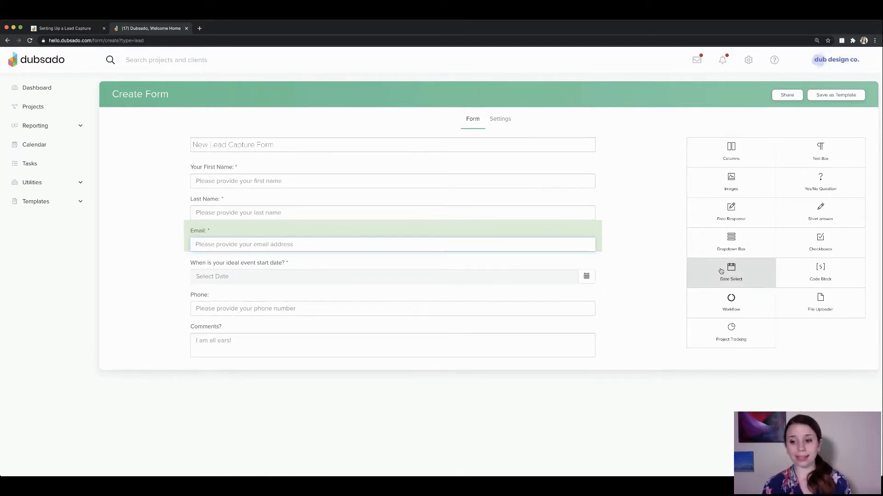
Review the form's questions: names, email, ideal event start date, phone and 'Comments?' ('I am all ears!').
left_click_drag(697, 274, 431, 278)
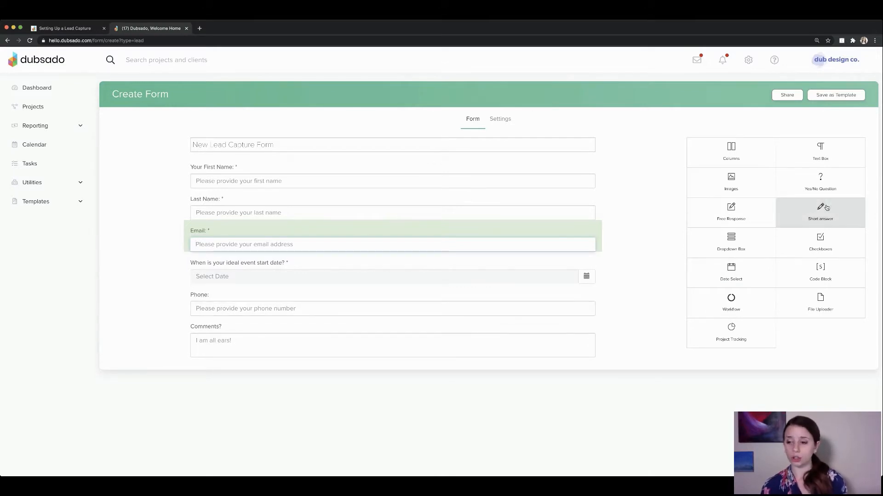
left_click_drag(826, 212, 479, 303)
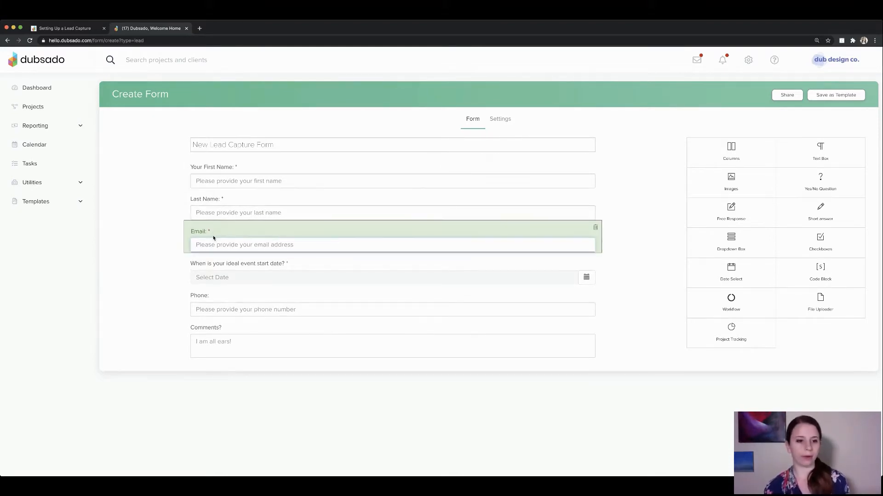
Confirm the Phone question maps to Client Phone Number and close its settings.
left_click(213, 296)
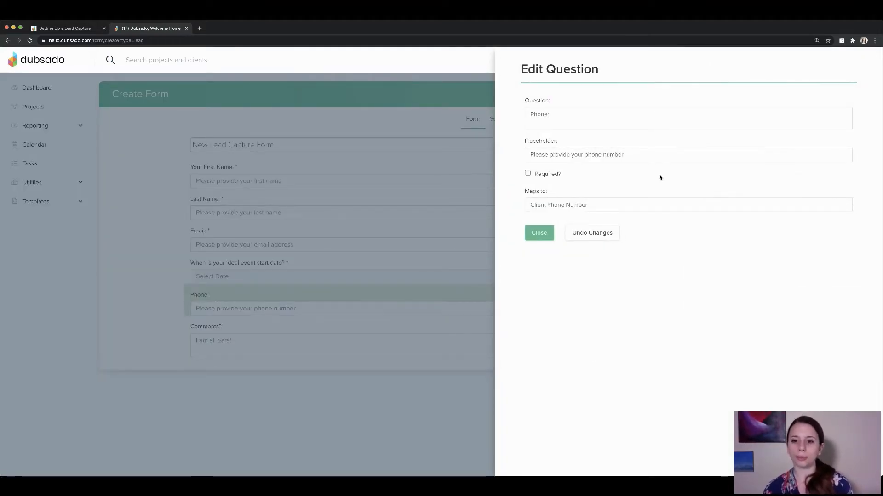
left_click_drag(525, 191, 557, 213)
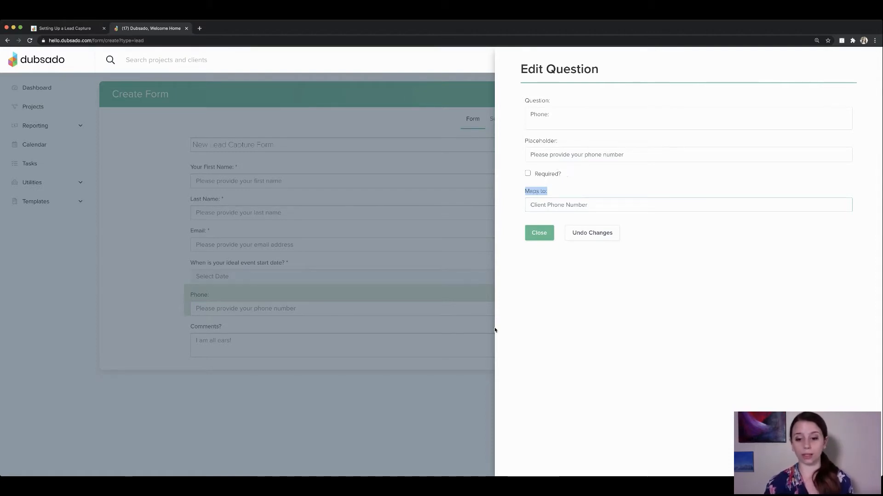
left_click(528, 236)
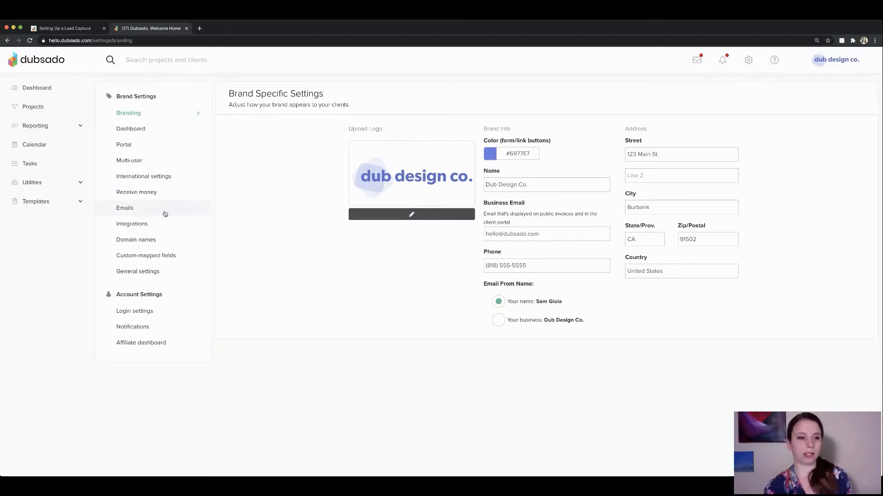
View the project custom mapped fields, including the Guest Count short-answer field.
left_click(139, 260)
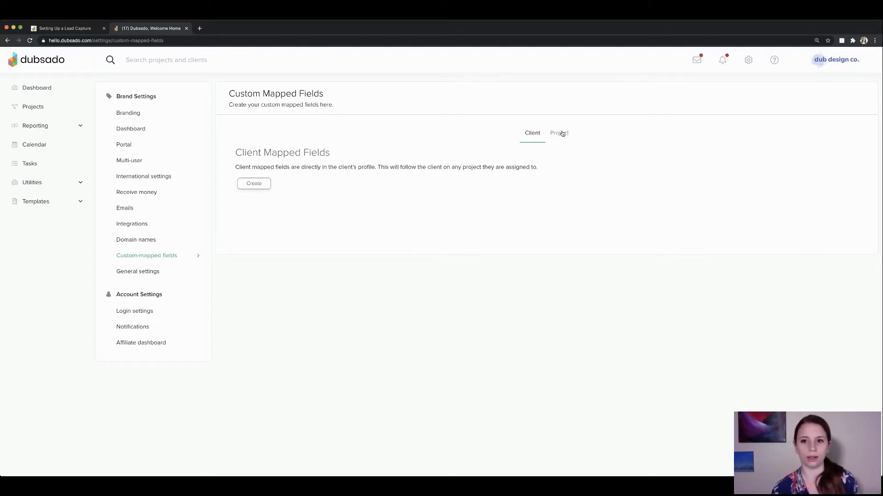
left_click(562, 134)
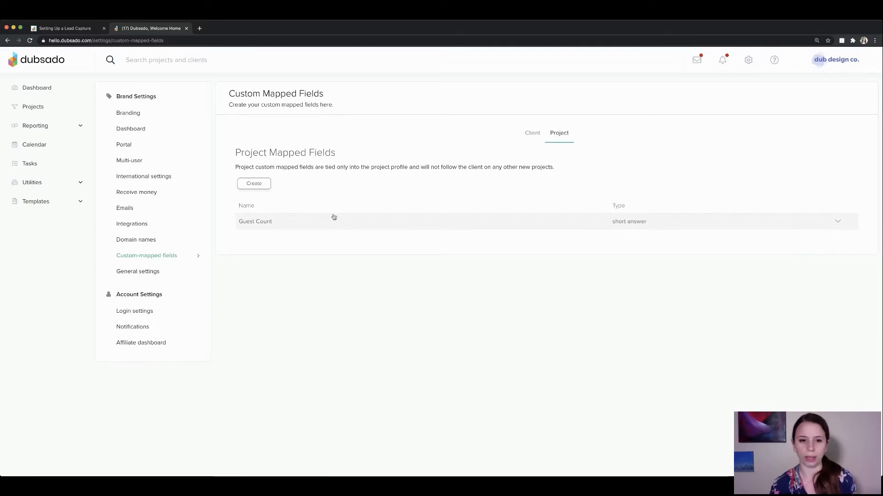
left_click(65, 28)
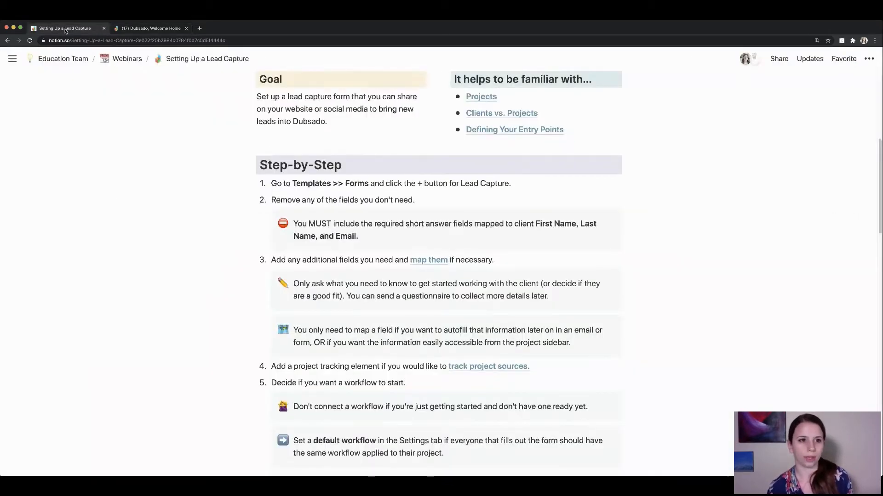
Back in Dubsado, open the Forms templates list under Templates.
left_click(164, 29)
left_click(33, 203)
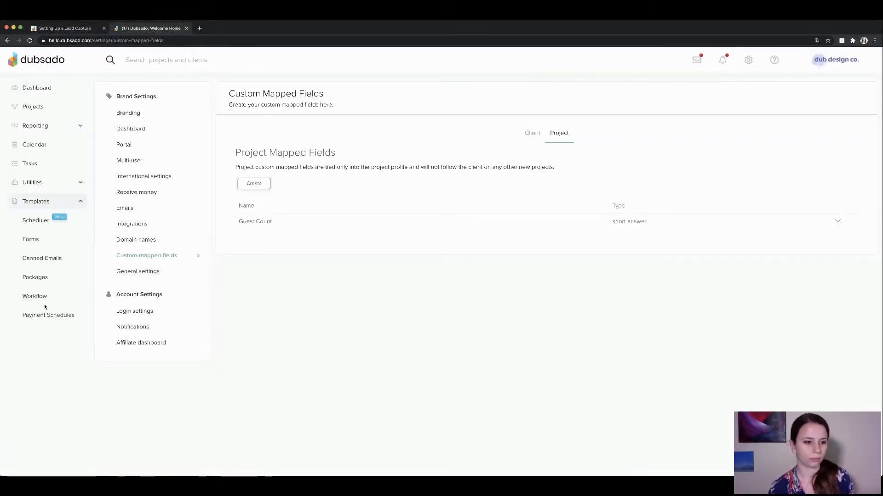
left_click(31, 239)
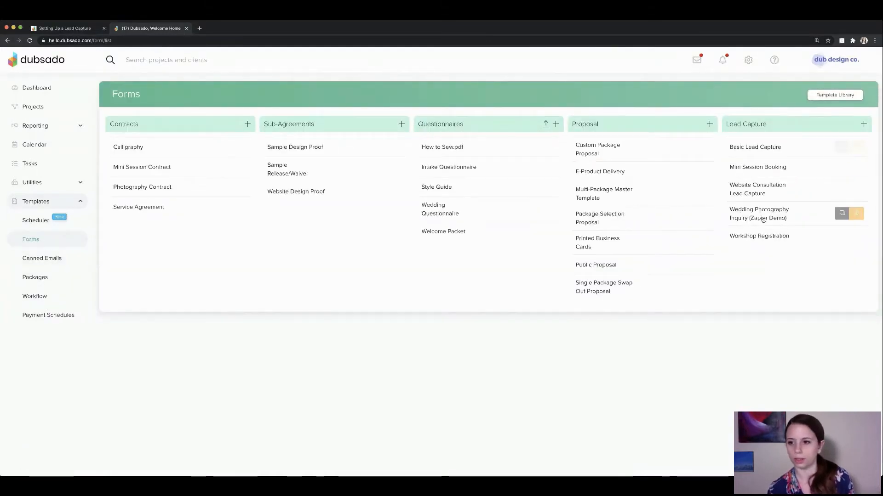
Start a new lead capture form and add a short answer question titled 'Guest count:'.
left_click(864, 124)
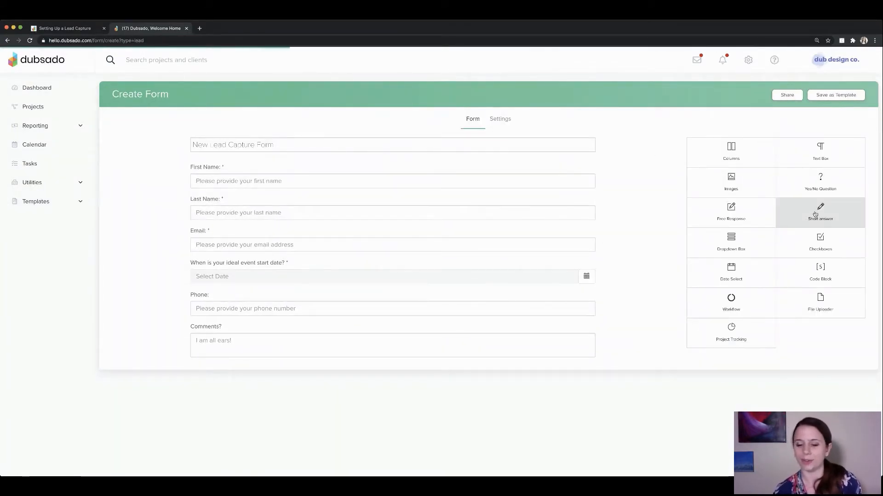
left_click_drag(815, 214, 495, 374)
left_click(435, 374)
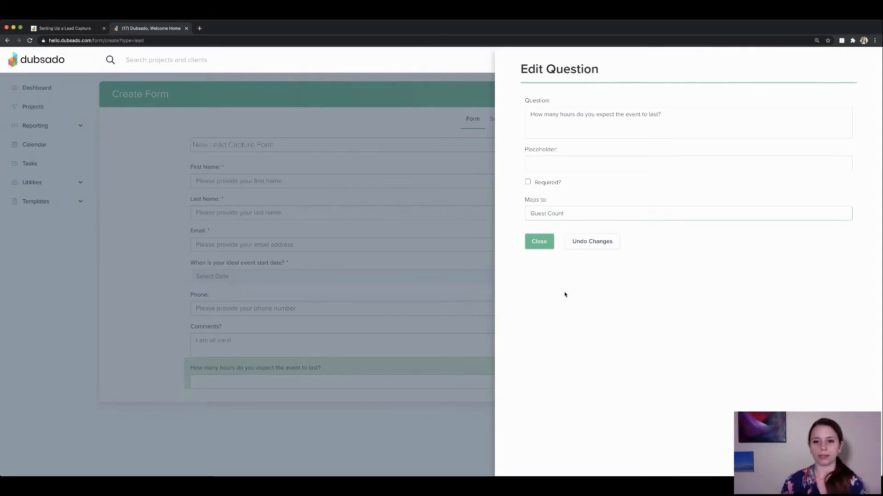
left_click(587, 119)
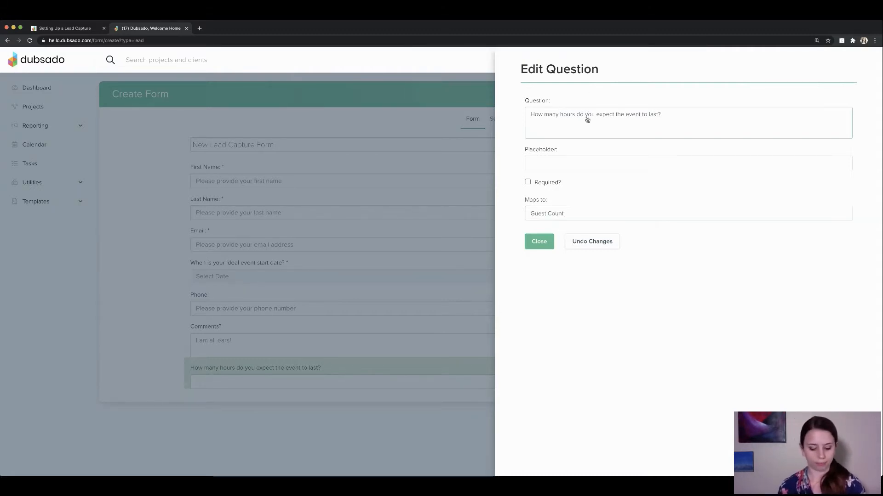
triple_click(586, 119)
type("Guest")
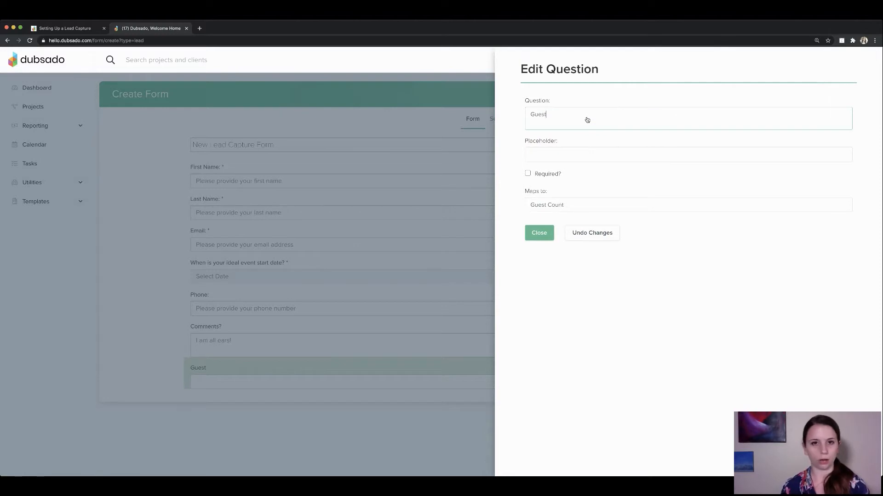
type(" cou")
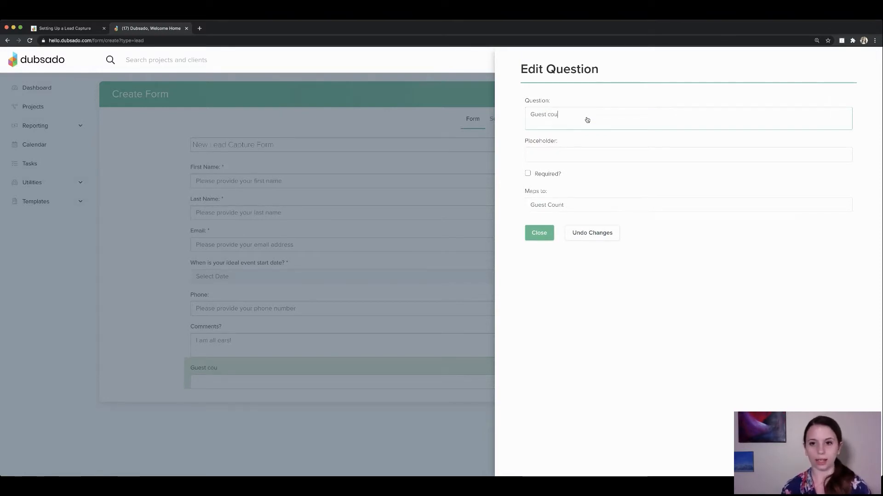
type("nt:")
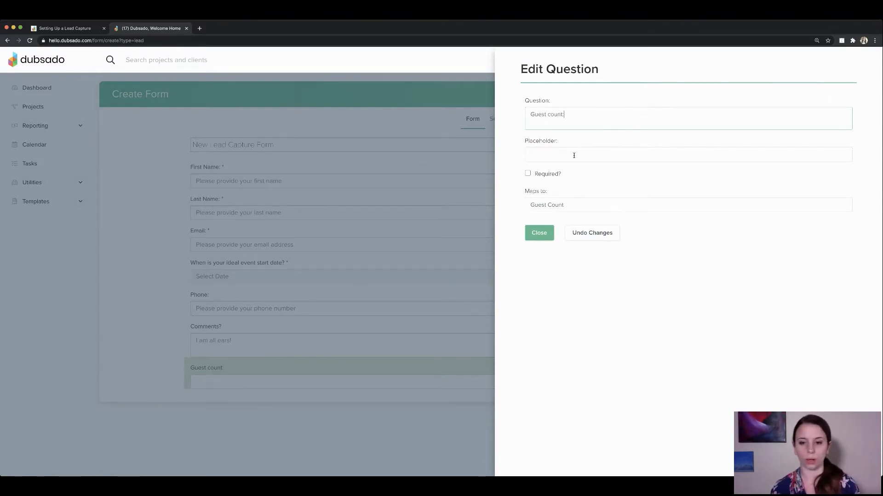
left_click(537, 238)
Move the Guest count question above Phone, after the event start date.
left_click(376, 387)
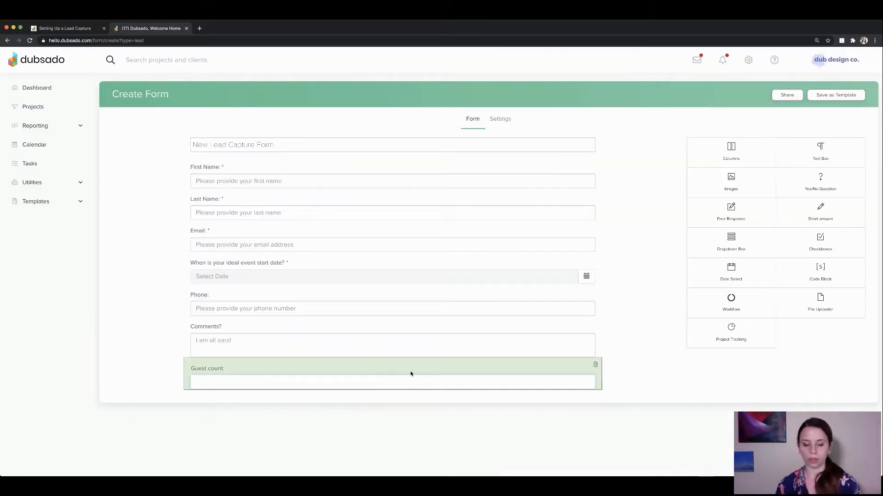
left_click_drag(398, 372, 405, 289)
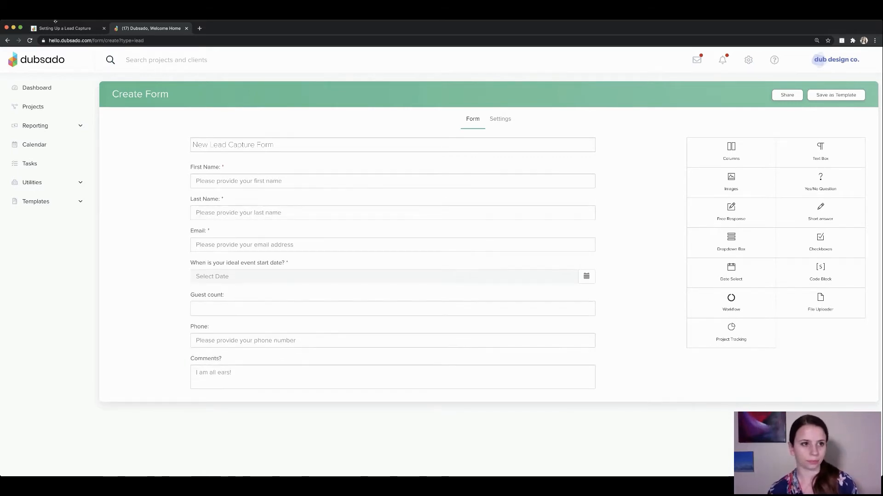
left_click(56, 24)
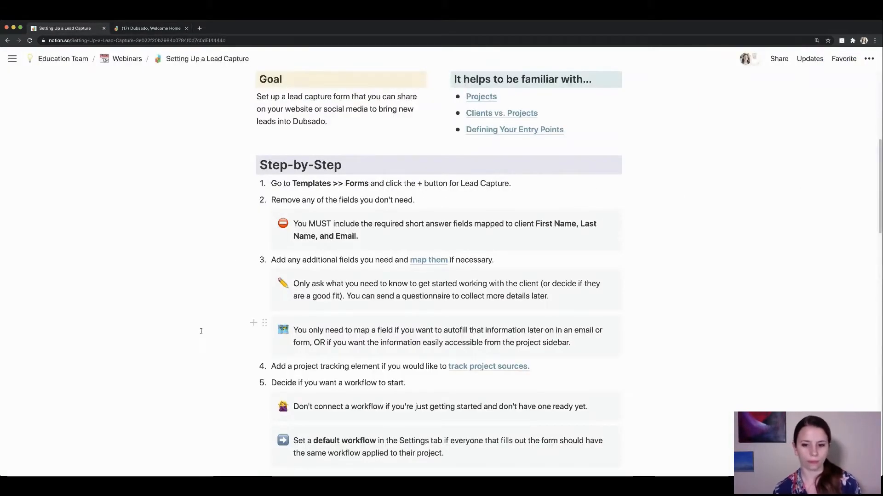
Read the project tracking step in the Notion guide, then return to the Dubsado Create Form page.
scroll(204, 342, "down", 2)
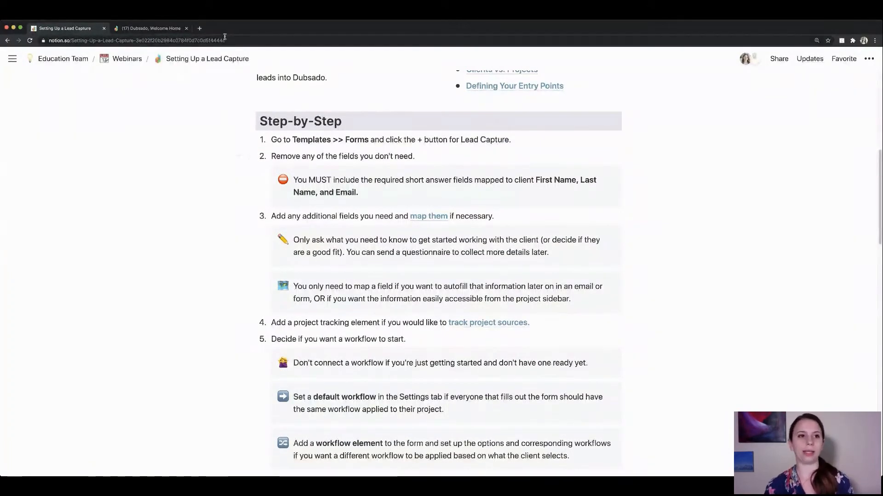
left_click(138, 29)
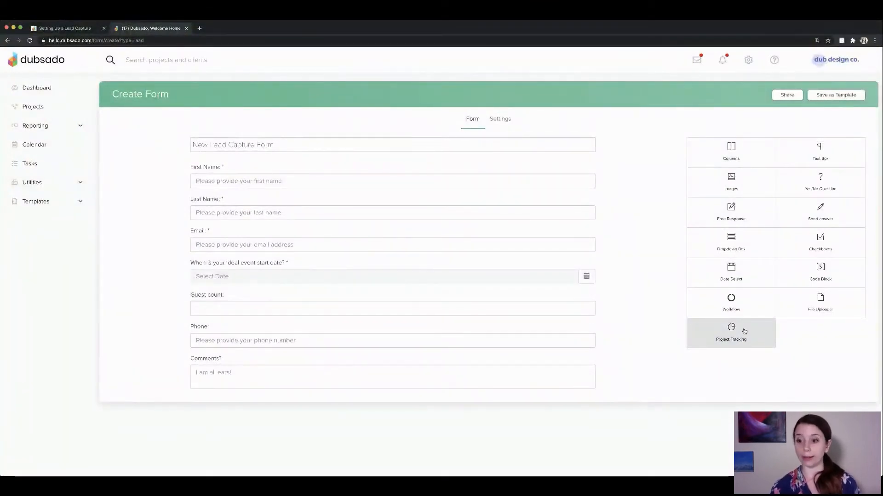
Place a 'How did you hear about us?' Project Tracking question below Comments and review its source list.
left_click_drag(744, 331, 568, 390)
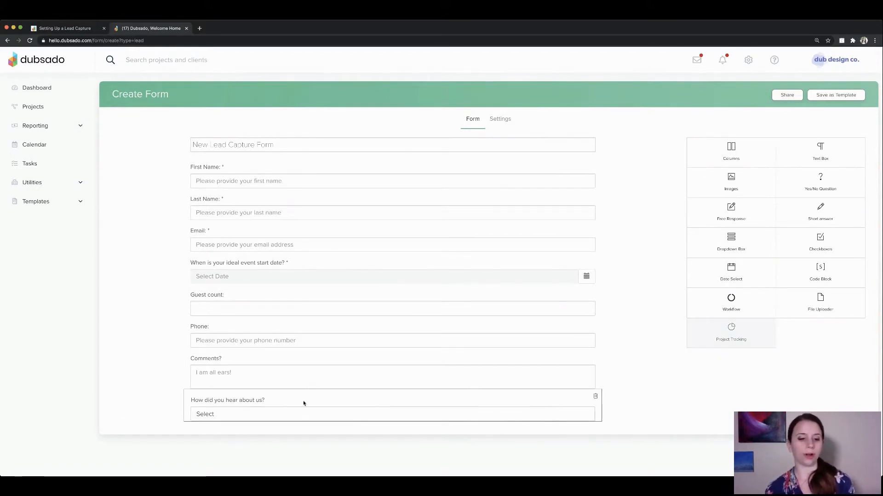
left_click(277, 401)
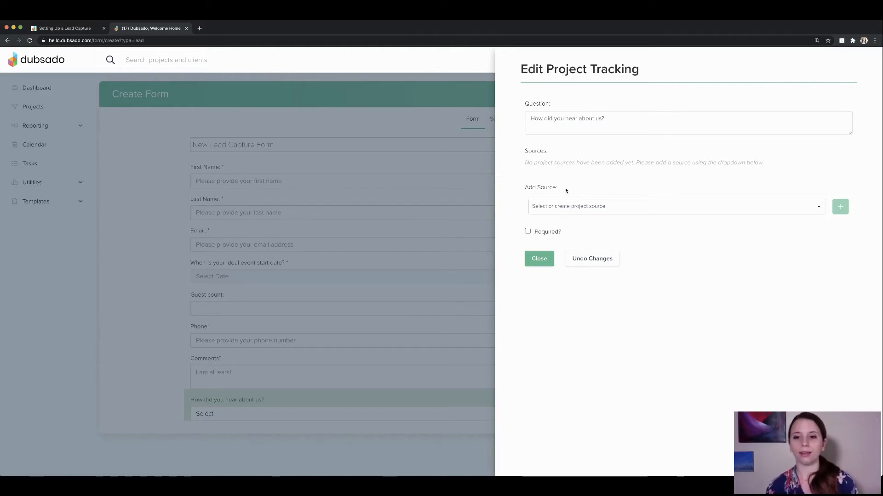
left_click(580, 208)
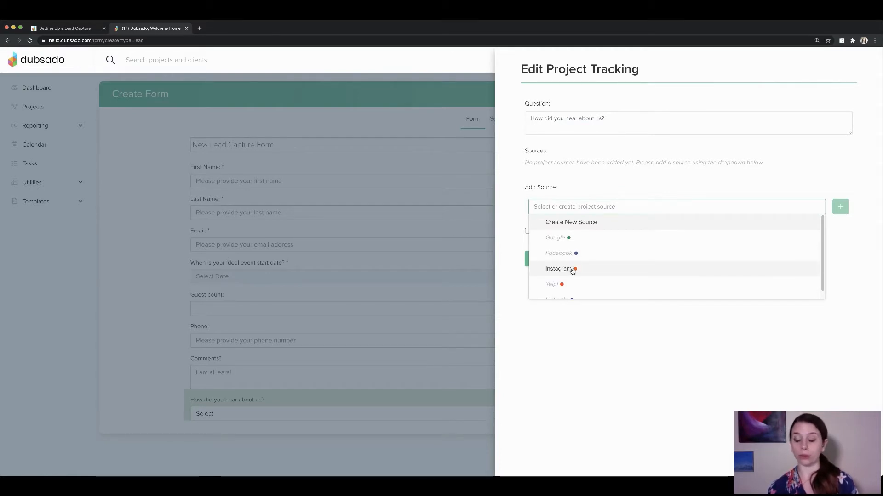
scroll(571, 280, "down", 1)
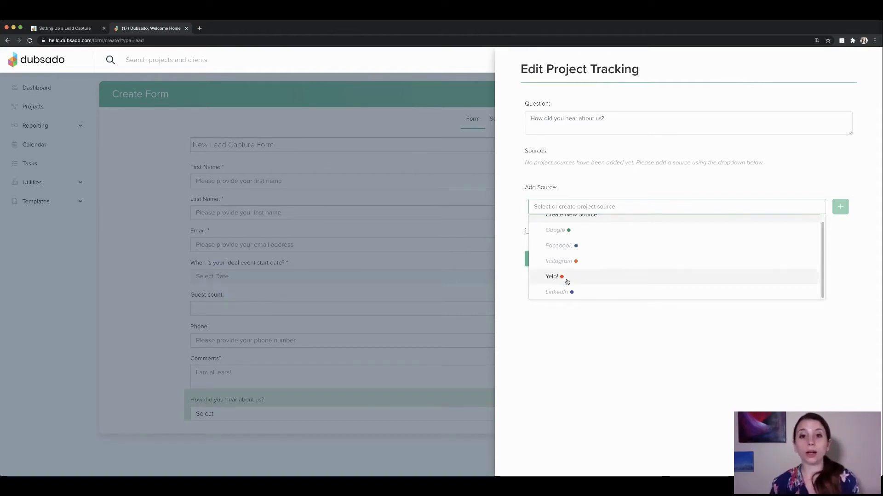
left_click(575, 328)
left_click(538, 260)
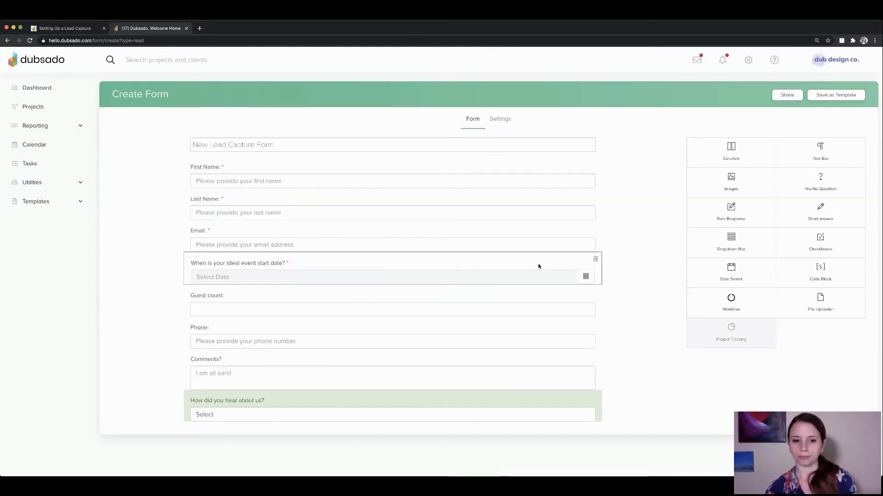
Save the form as a template and open Reporting > Project Sources.
left_click(842, 95)
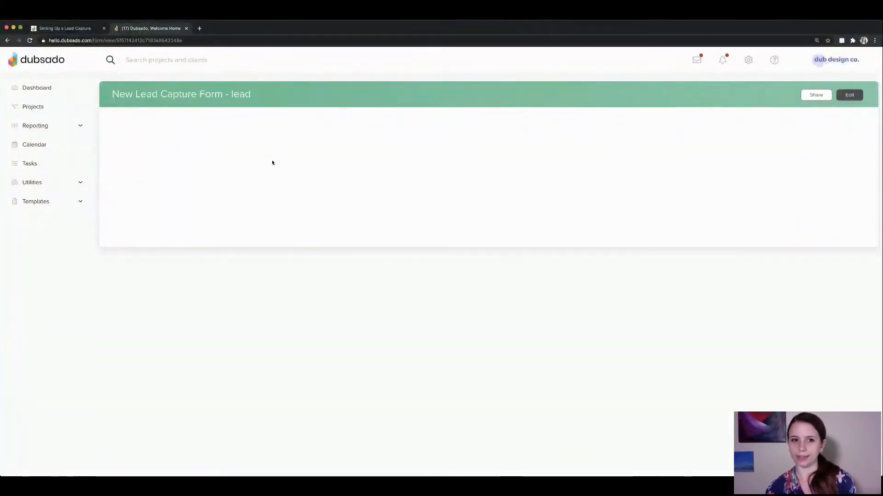
left_click(45, 127)
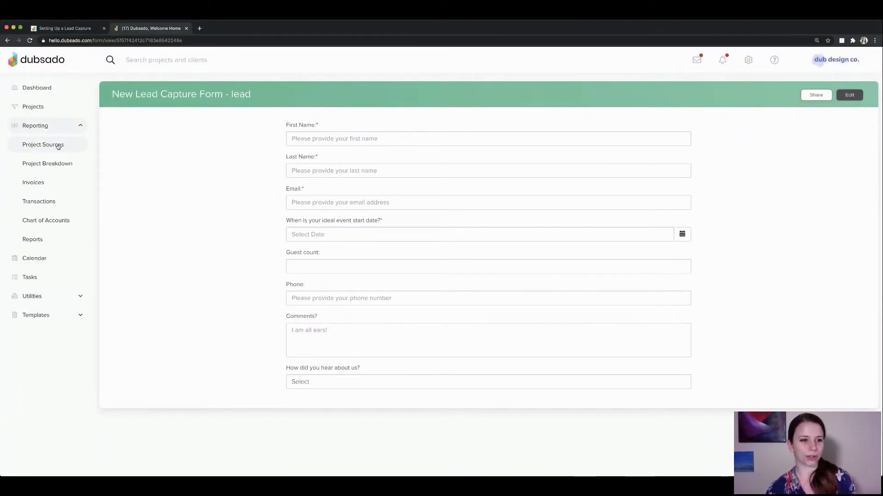
left_click(56, 145)
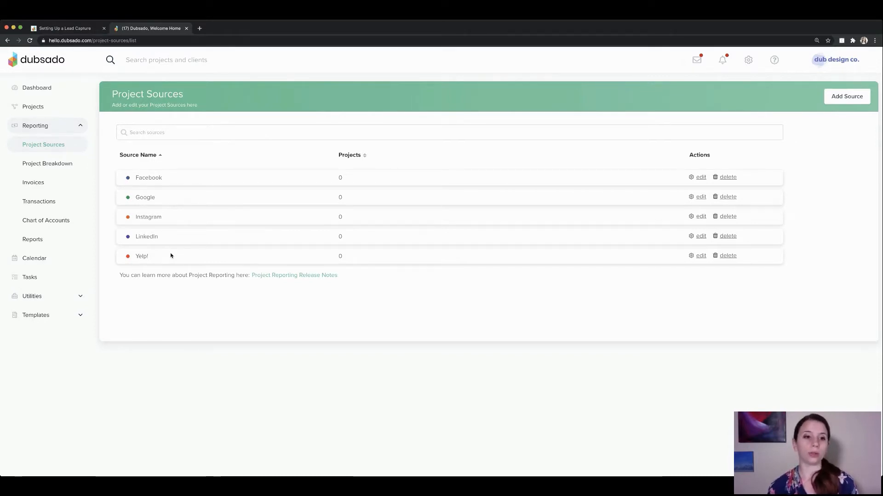
Start adding a project source, cancel it, and return to the Forms templates list.
left_click(833, 97)
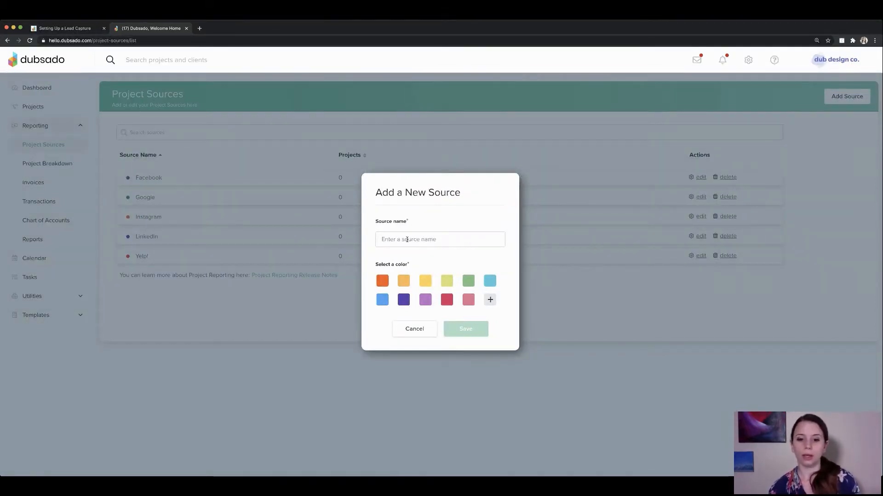
left_click(422, 333)
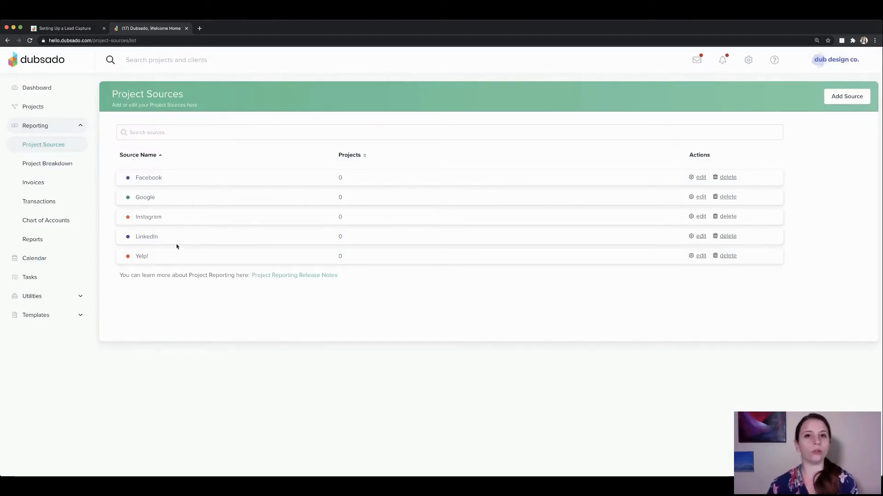
left_click(83, 314)
left_click(46, 244)
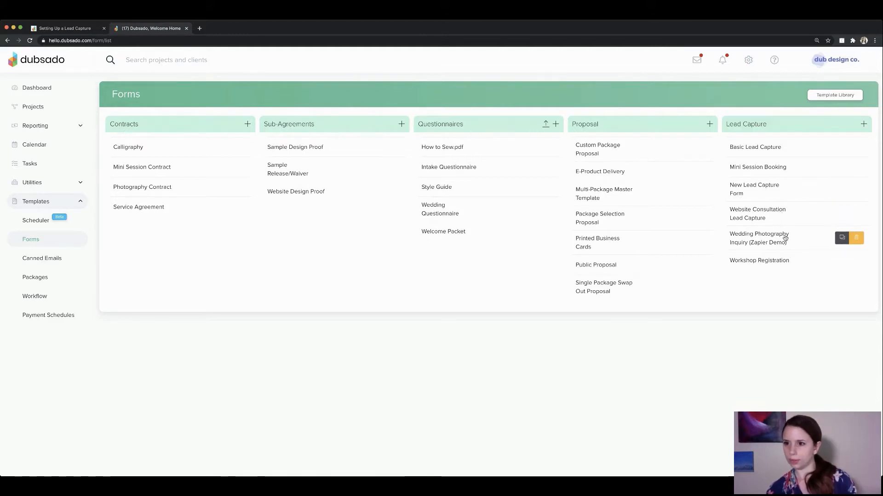
Reopen New Lead Capture Form and show the 'How did you hear about us?' tracking settings.
left_click(758, 147)
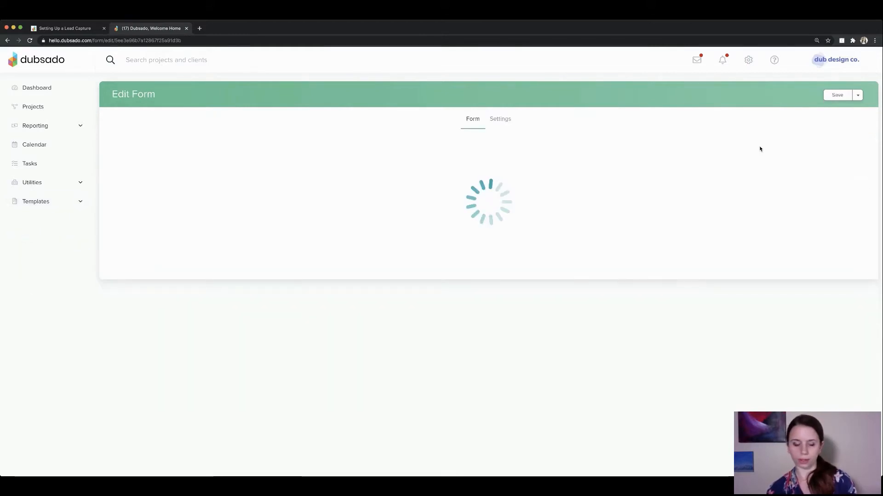
left_click(8, 41)
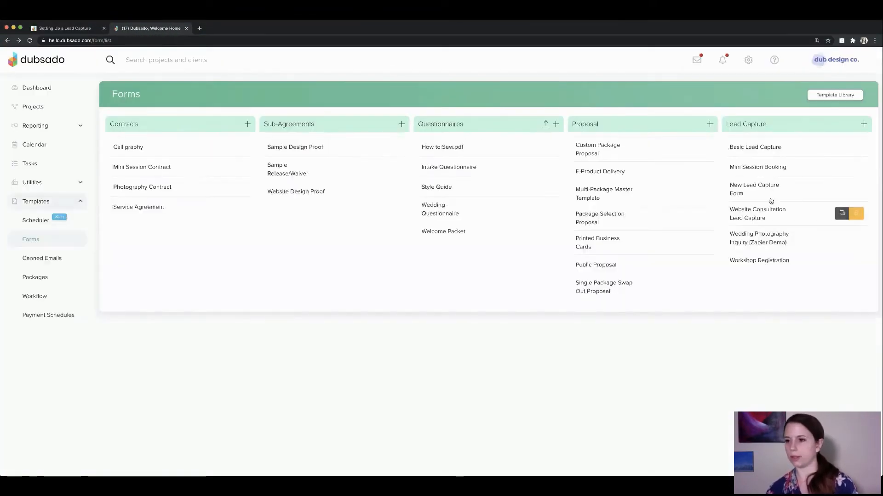
left_click(754, 191)
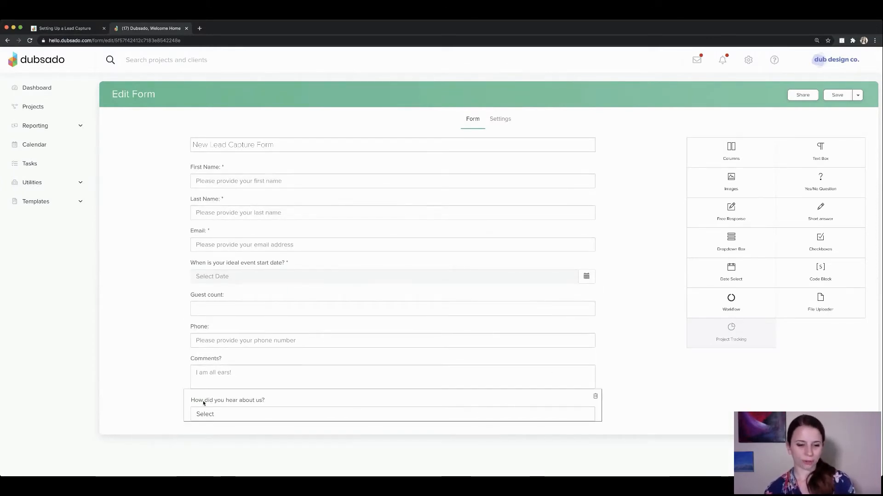
left_click(244, 407)
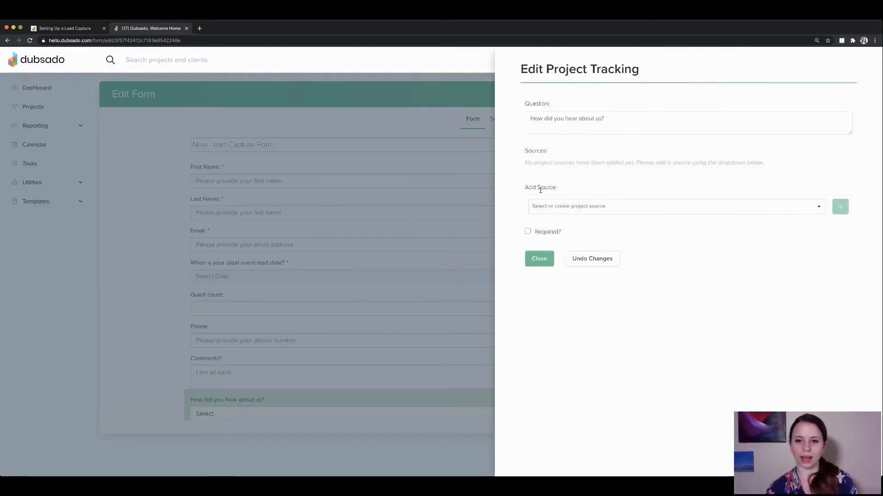
left_click_drag(524, 192, 562, 190)
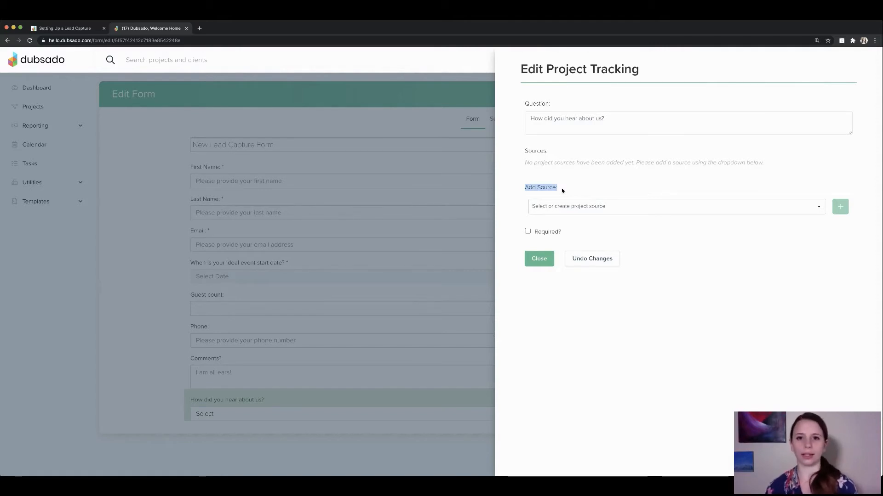
Add Google, Facebook and Instagram as sources for the referral question.
left_click(577, 208)
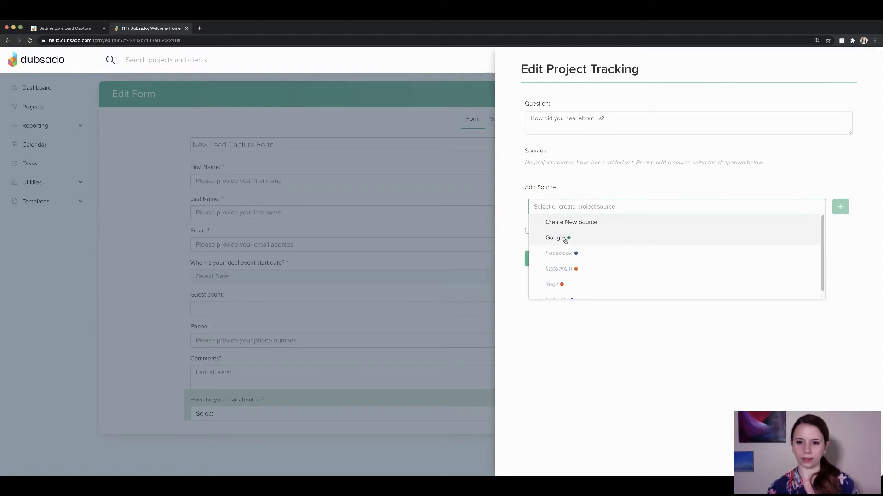
left_click(565, 239)
left_click(840, 207)
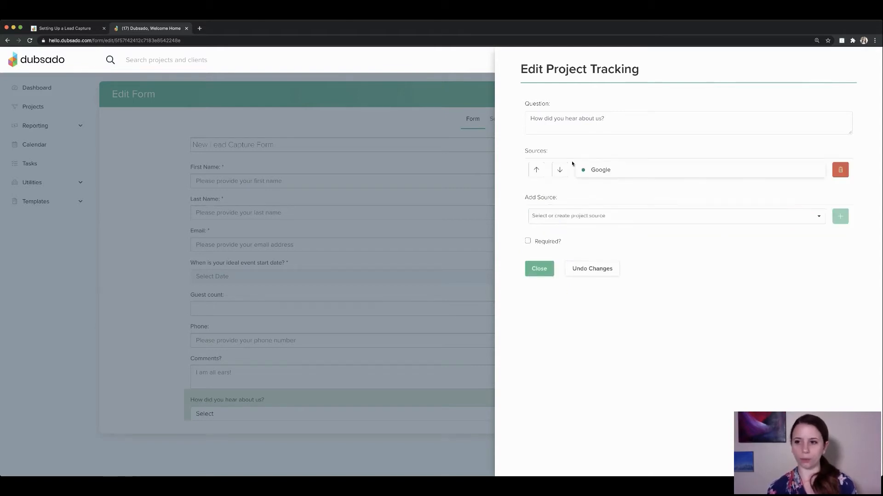
left_click(562, 216)
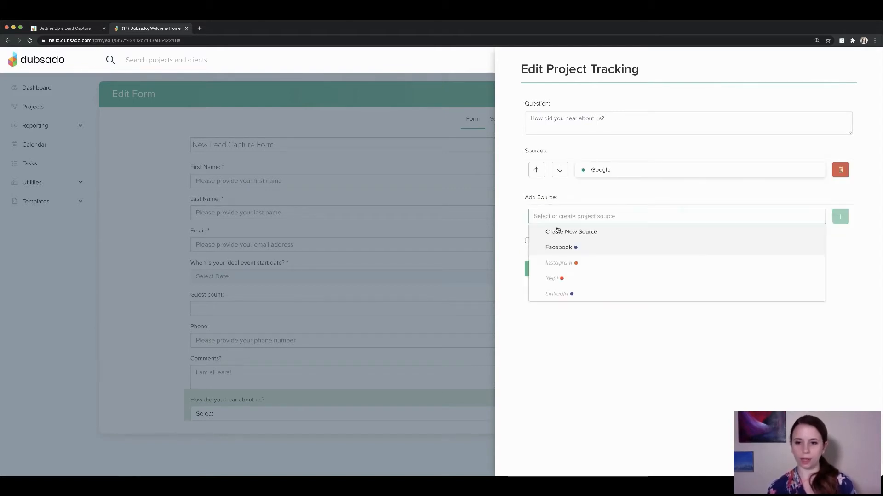
left_click(566, 251)
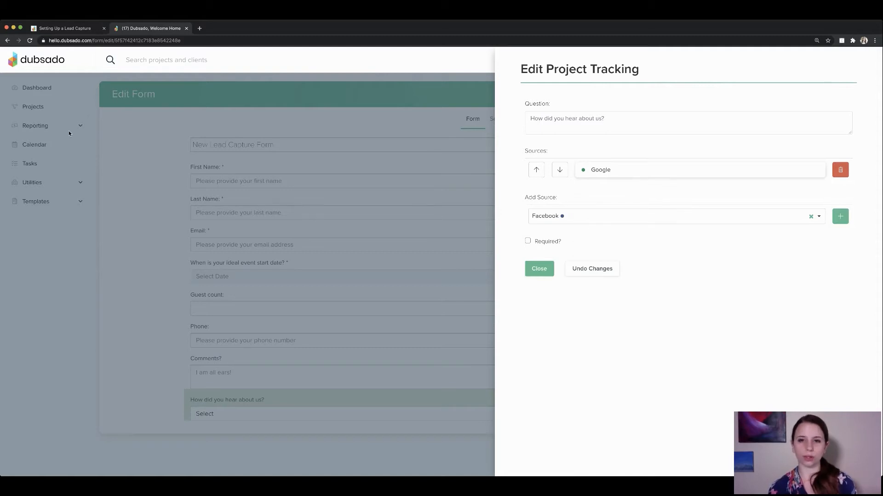
left_click(840, 216)
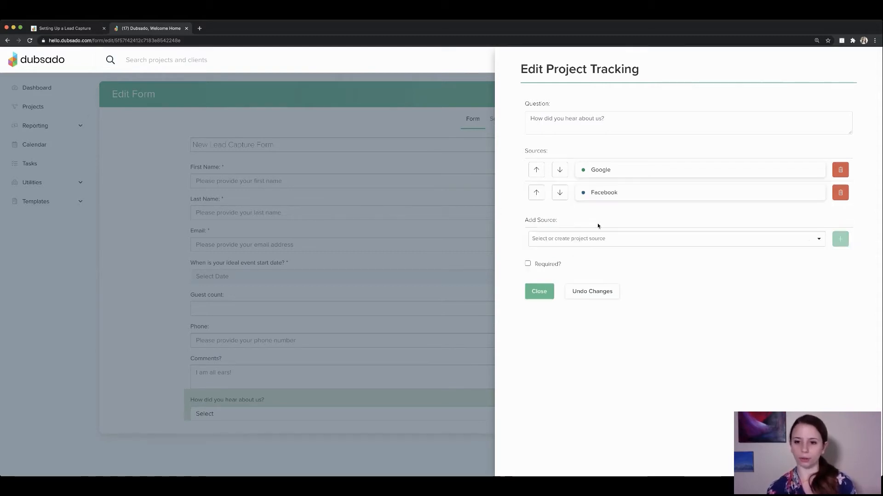
left_click(597, 239)
left_click(583, 270)
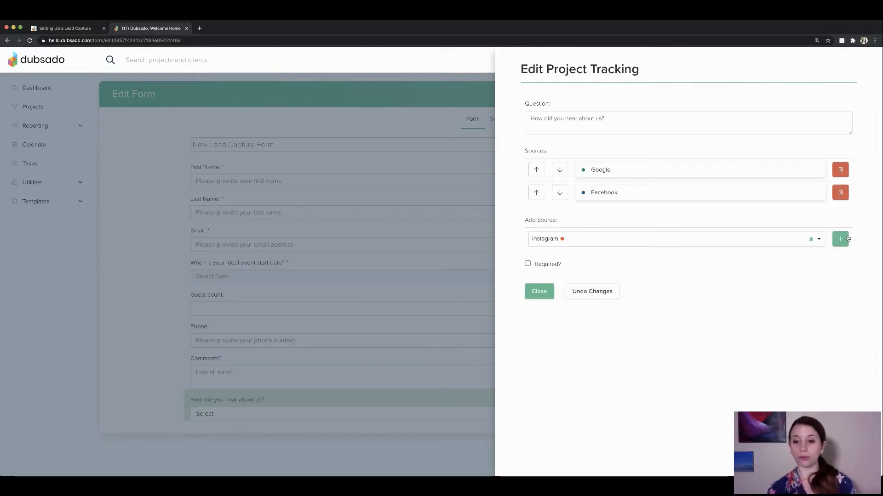
left_click(840, 239)
Add Yelp! and LinkedIn, move LinkedIn above Yelp!, and close the settings.
left_click(646, 267)
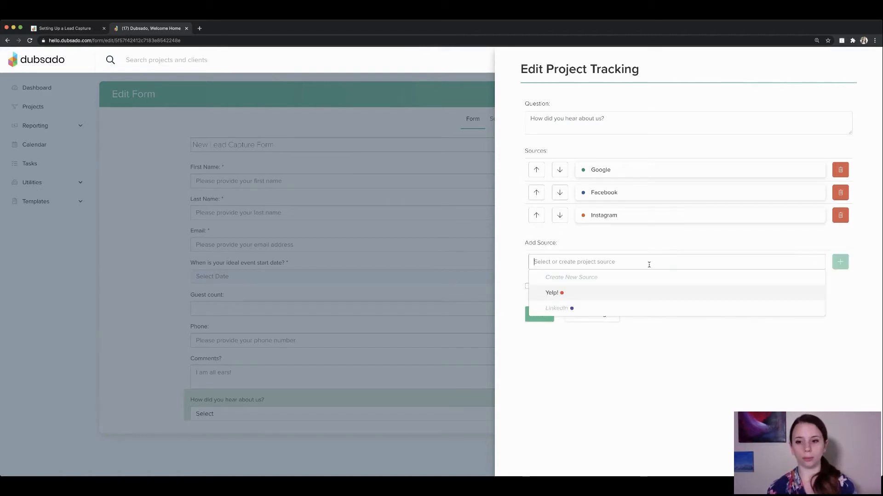
left_click(558, 293)
left_click(840, 261)
left_click(580, 284)
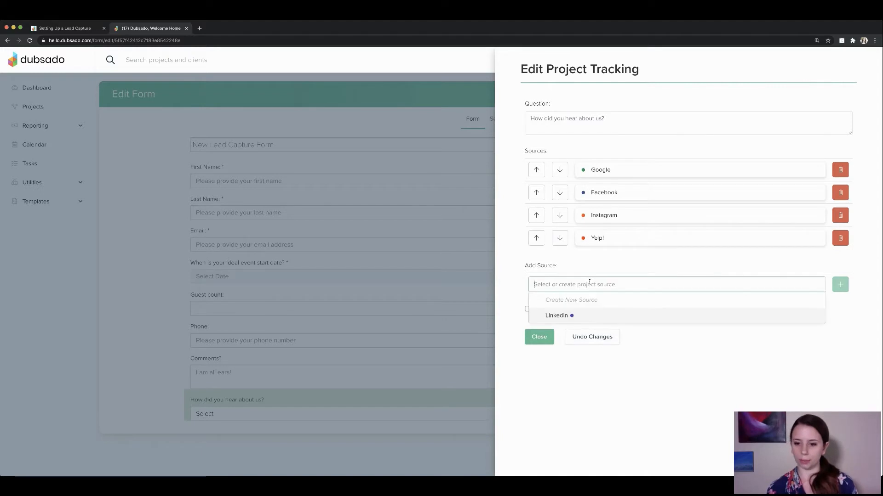
left_click(572, 316)
left_click(840, 285)
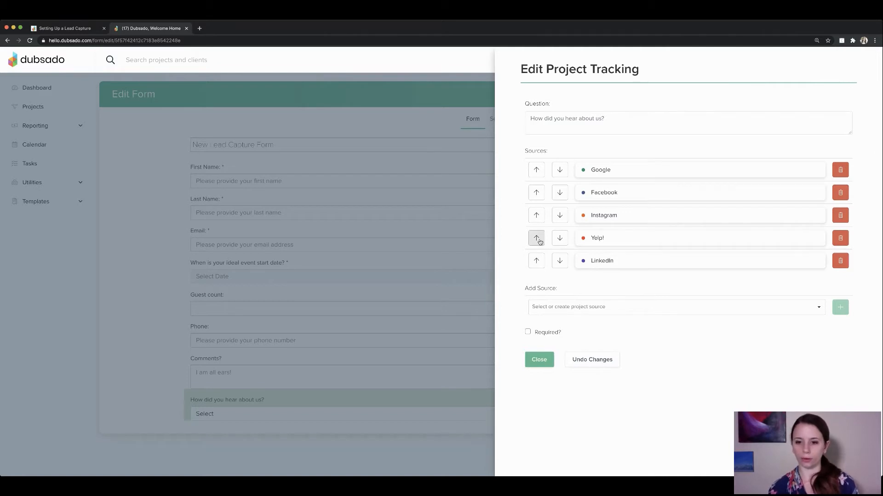
left_click(537, 261)
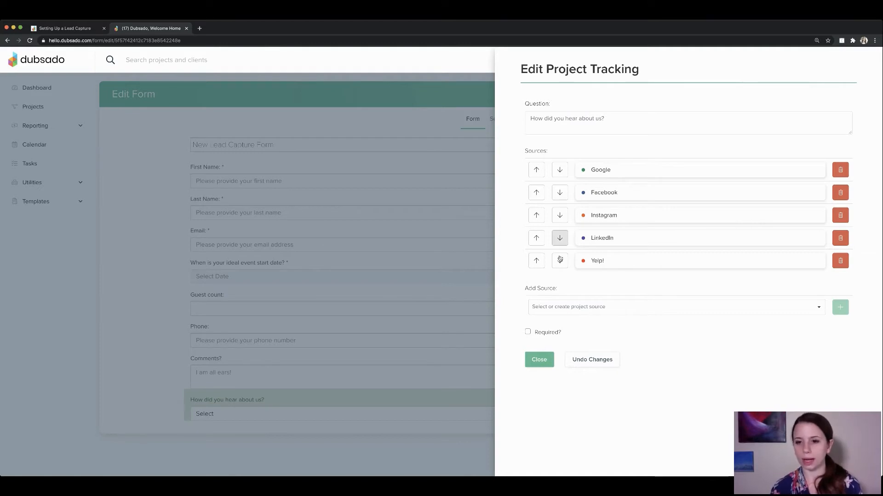
left_click(538, 360)
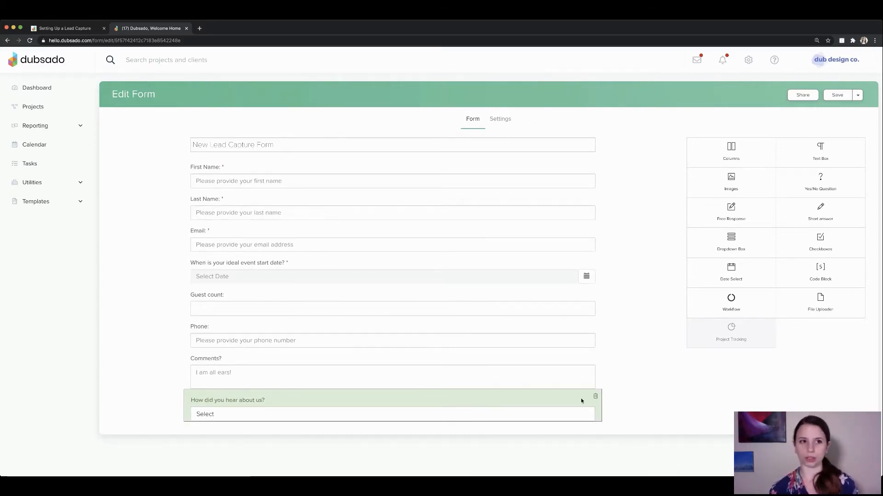
left_click(73, 30)
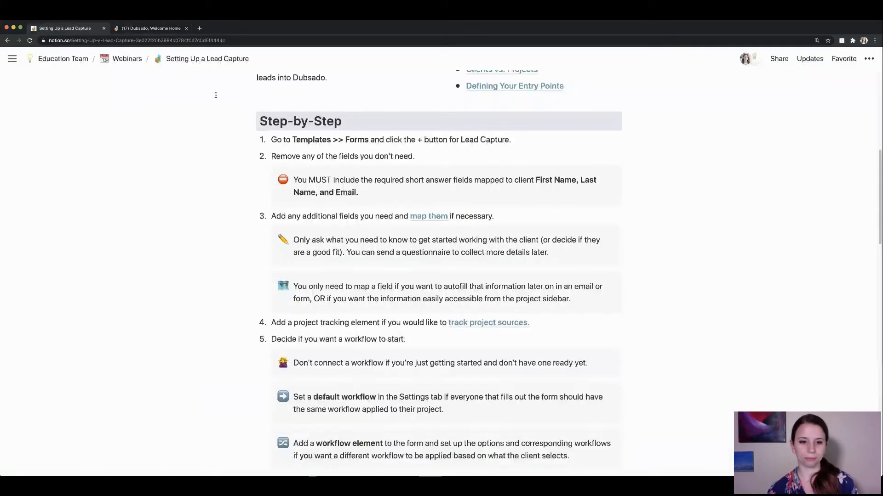
scroll(284, 263, "down", 3)
scroll(282, 263, "down", 3)
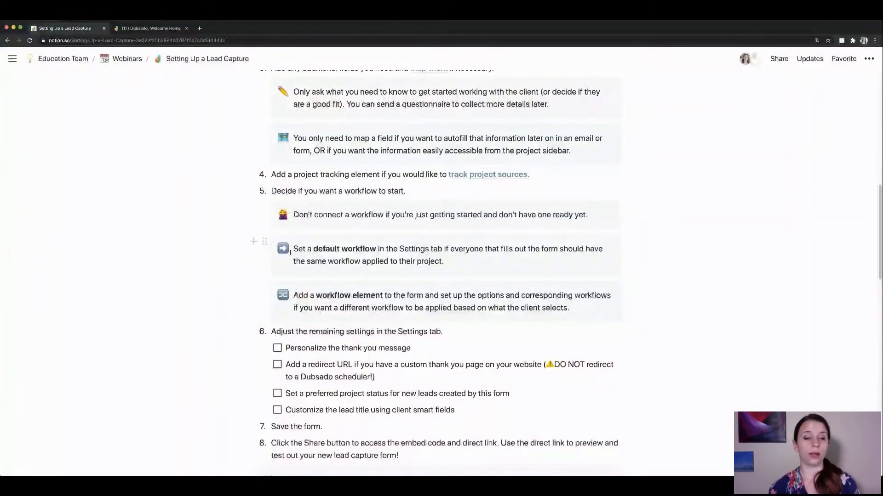
left_click(143, 29)
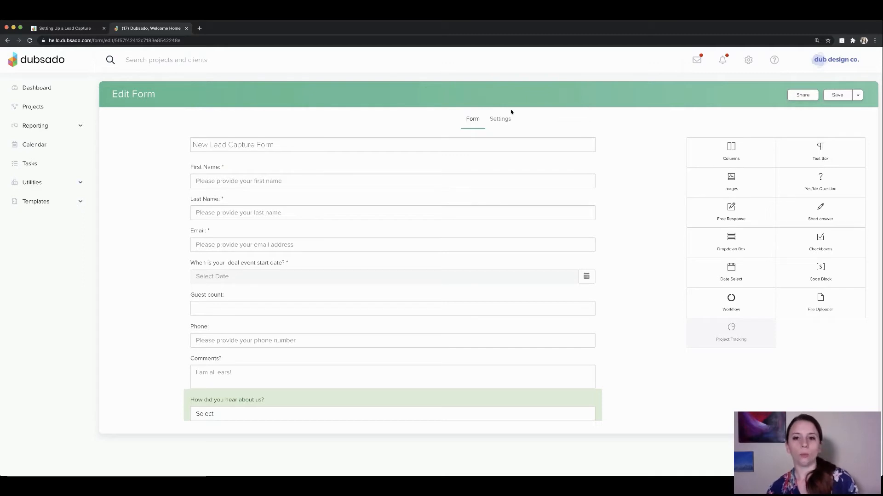
left_click(498, 120)
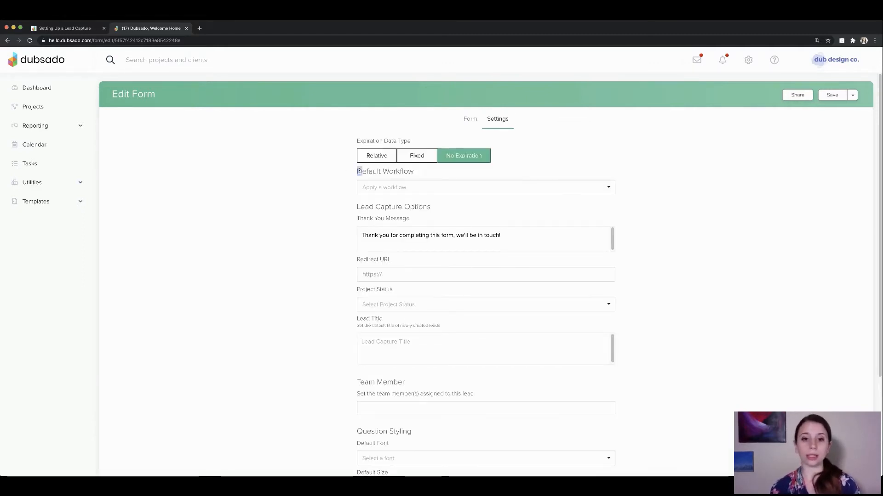
left_click_drag(360, 171, 452, 180)
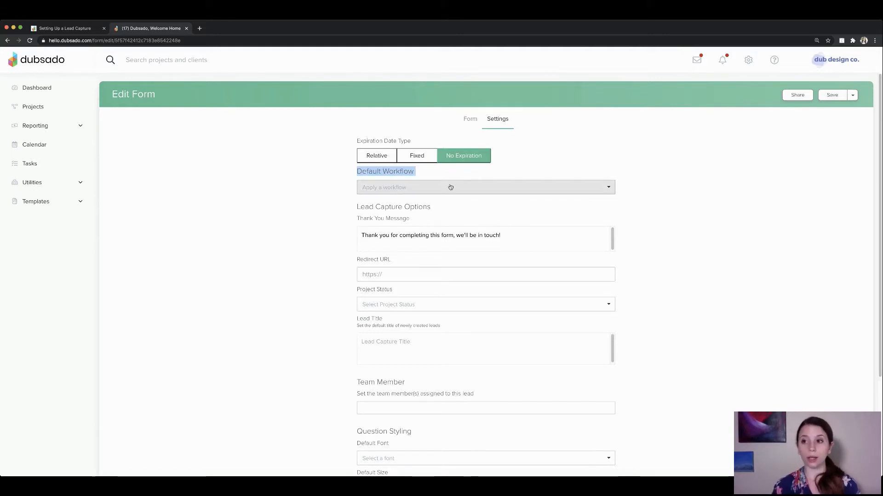
left_click(447, 191)
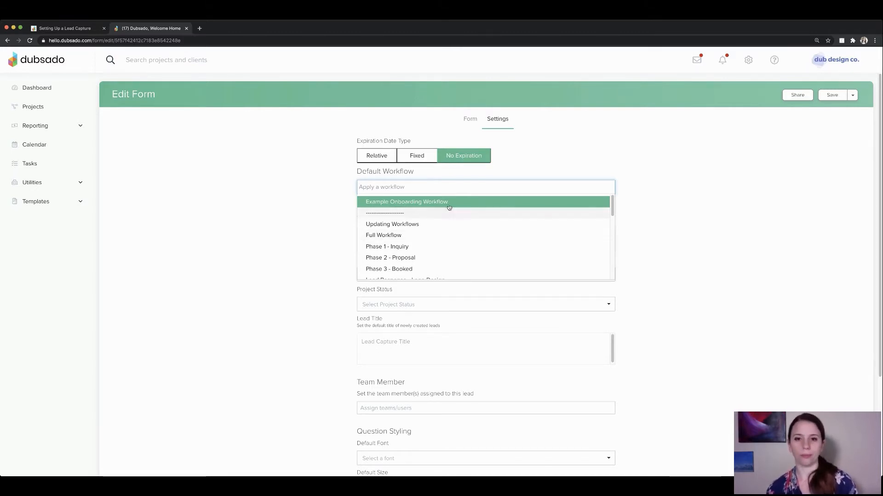
left_click(472, 121)
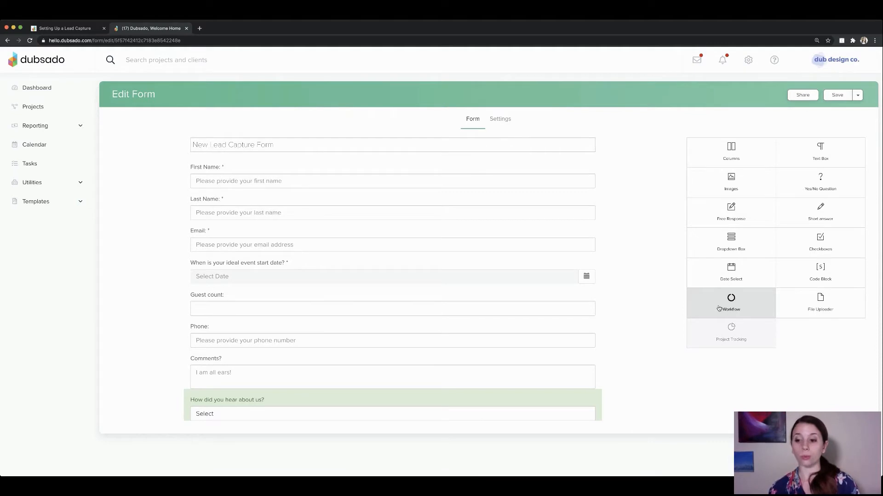
Add a 'What service are you interested in?' dropdown below the referral question and review Headshots' workflow options.
left_click_drag(733, 304, 558, 425)
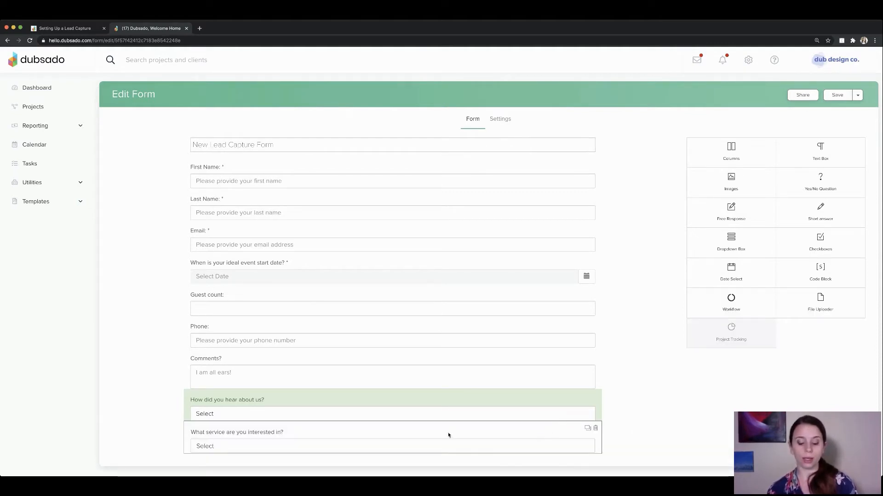
left_click(423, 428)
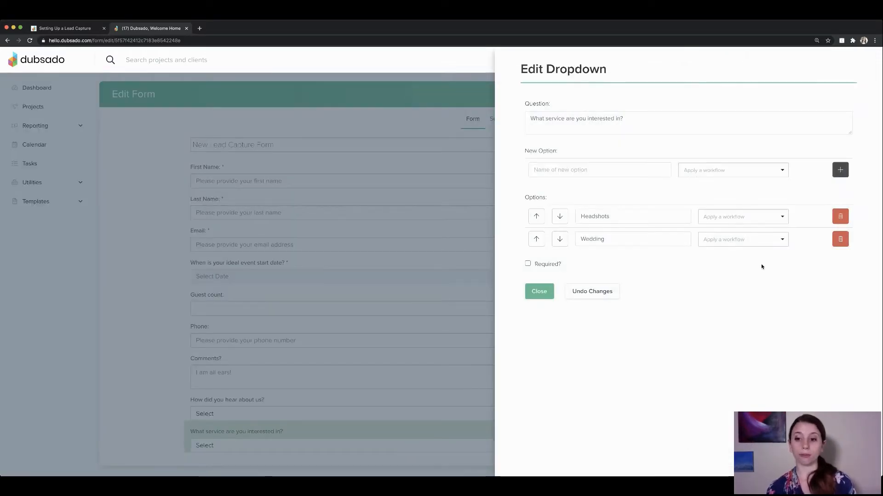
left_click(744, 218)
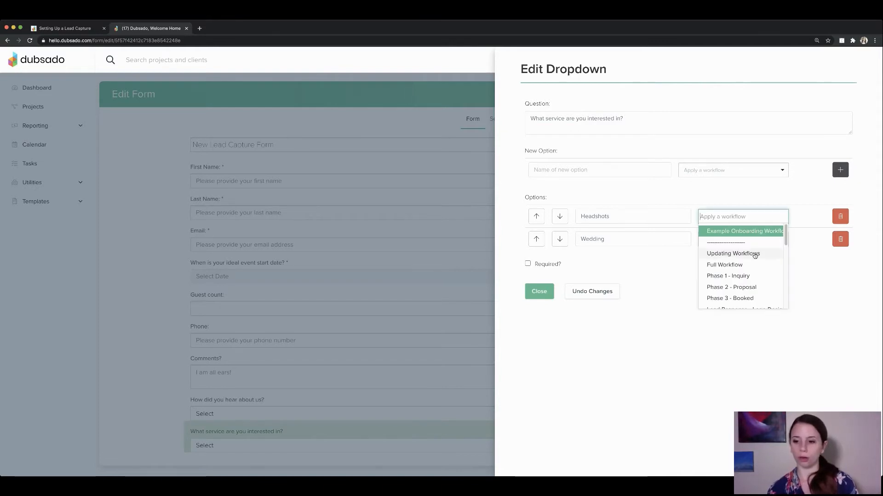
scroll(755, 264, "down", 8)
scroll(755, 265, "down", 5)
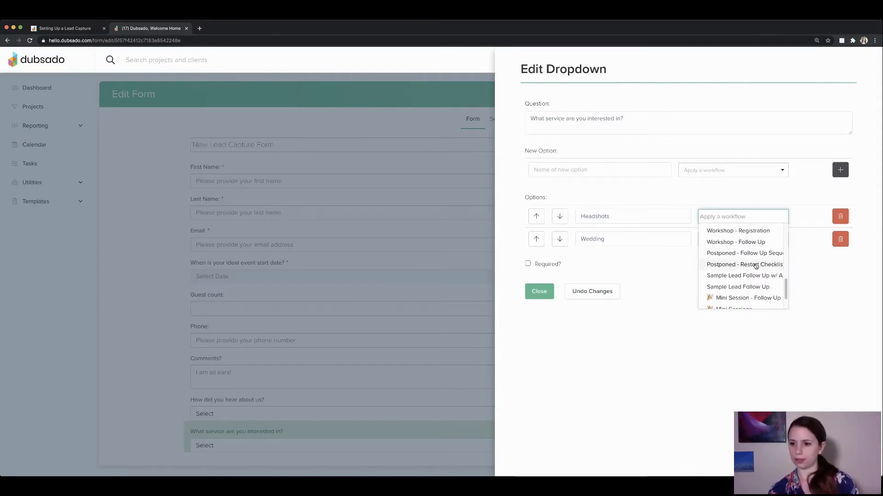
scroll(755, 266, "up", 5)
scroll(756, 266, "up", 6)
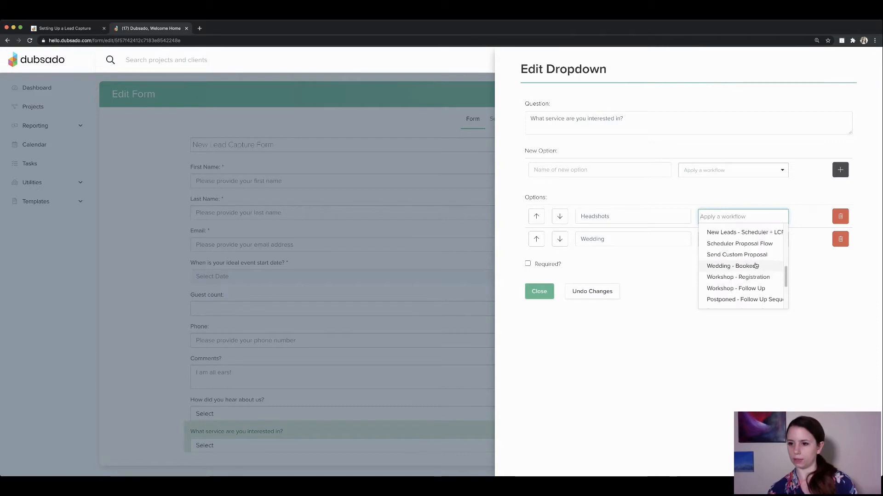
scroll(755, 262, "up", 4)
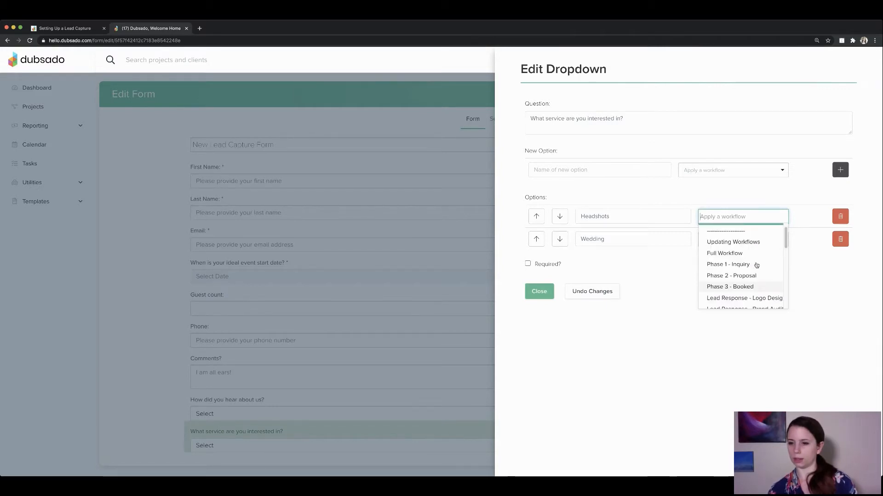
left_click(682, 266)
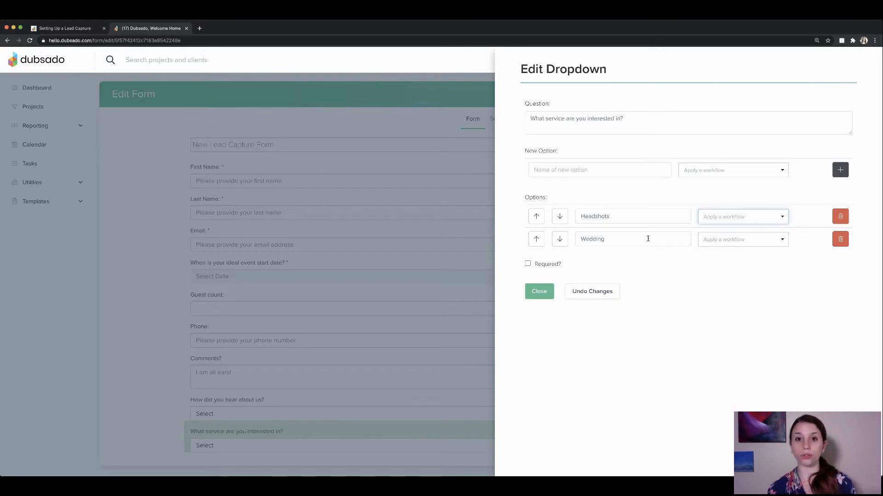
Leave Headshots without a workflow and Required unchecked, then close the dropdown editor.
double_click(590, 215)
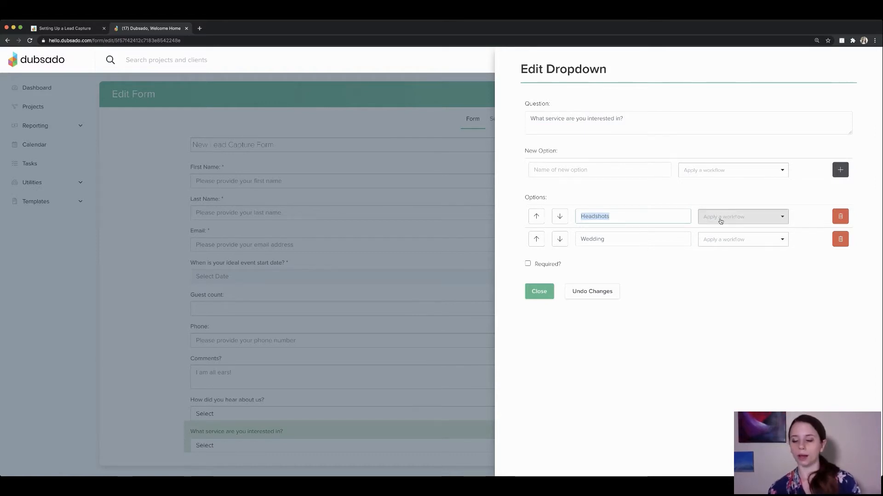
left_click(765, 222)
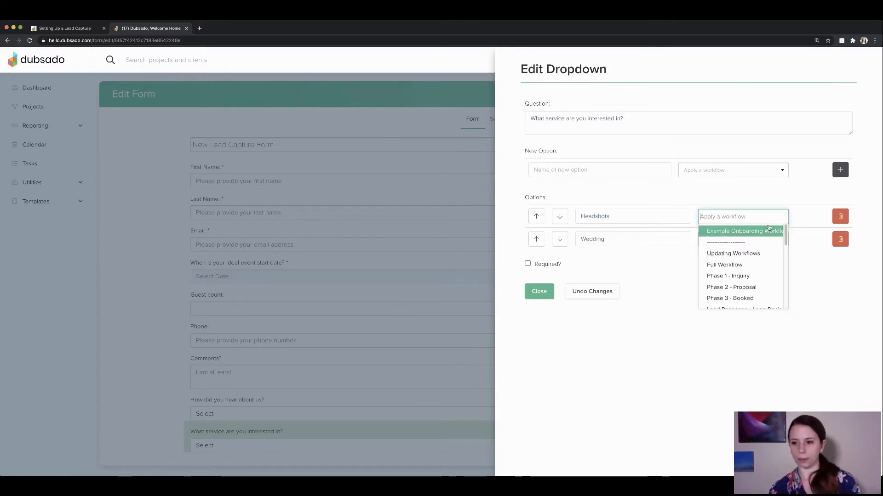
left_click(636, 237)
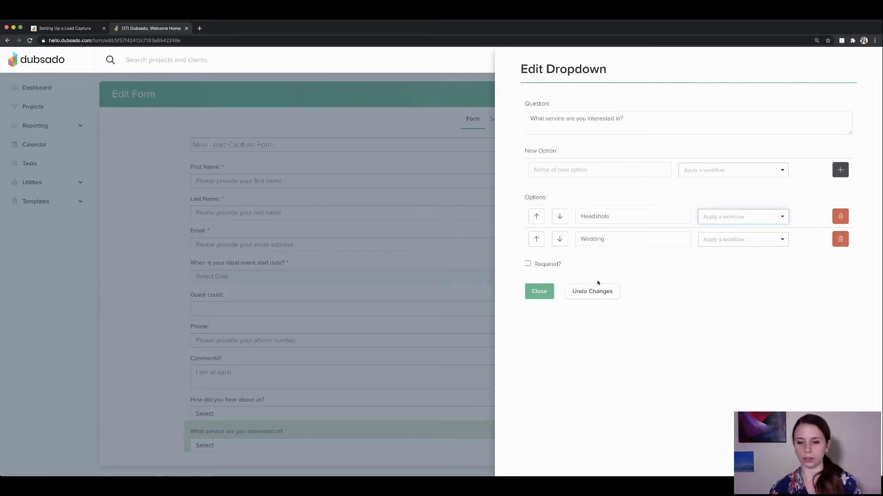
left_click(649, 270)
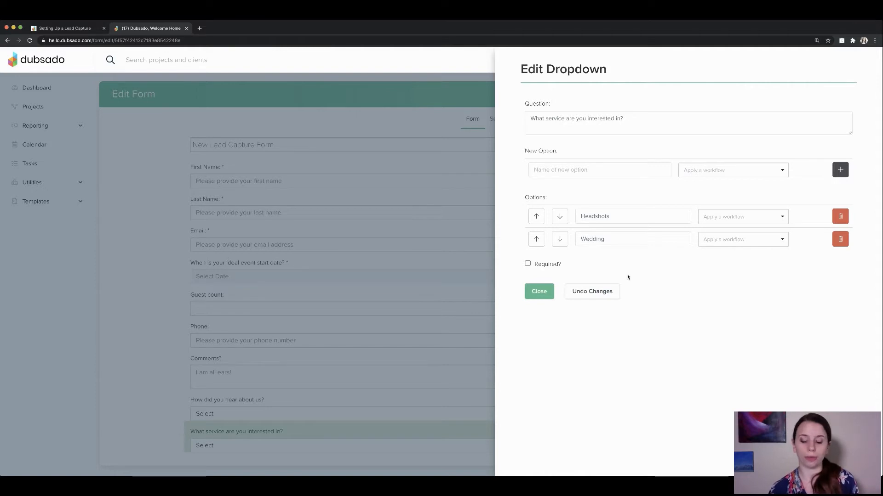
left_click_drag(560, 269, 524, 264)
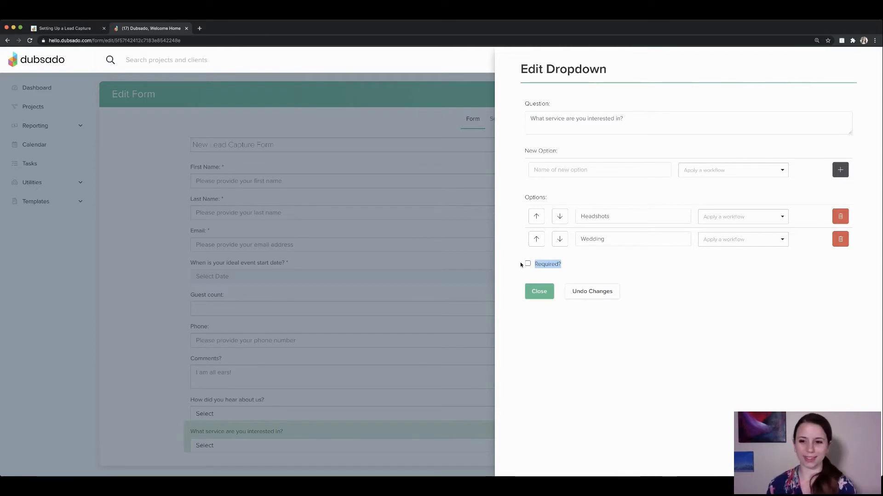
left_click(539, 292)
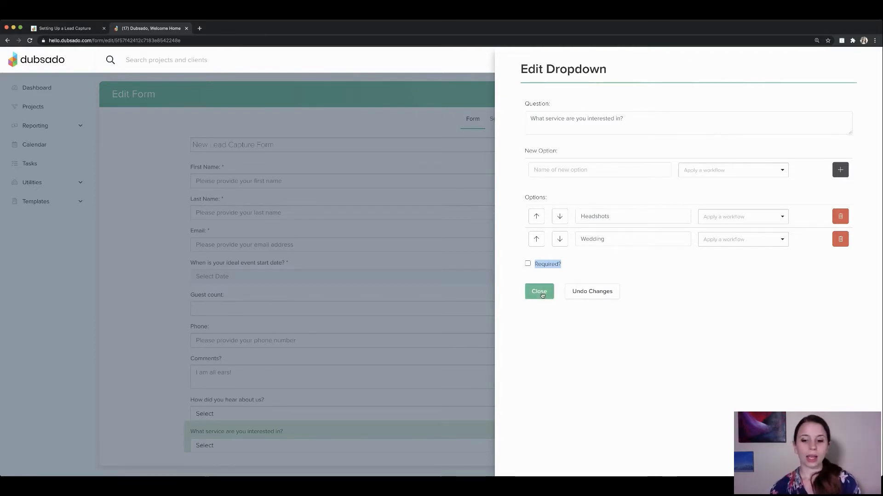
Delete the service dropdown question and switch over to the Notion setup guide.
mouse_move(594, 430)
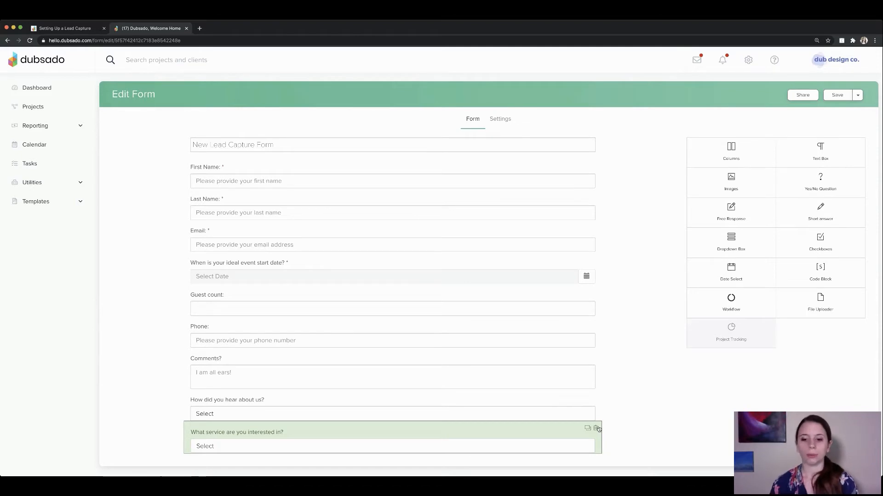
left_click(596, 428)
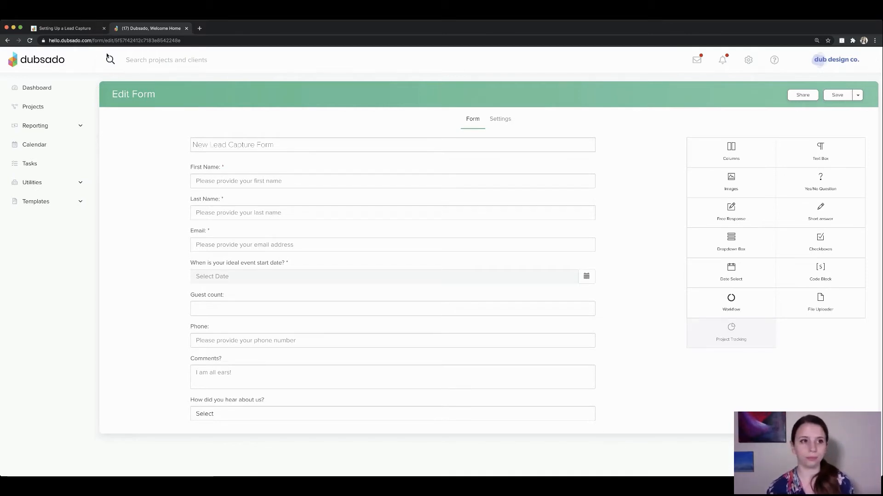
key("ctrl+shift+Tab")
Scroll the Notion guide to steps 5–8, then return to the Dubsado form editor.
scroll(235, 208, "down", 2)
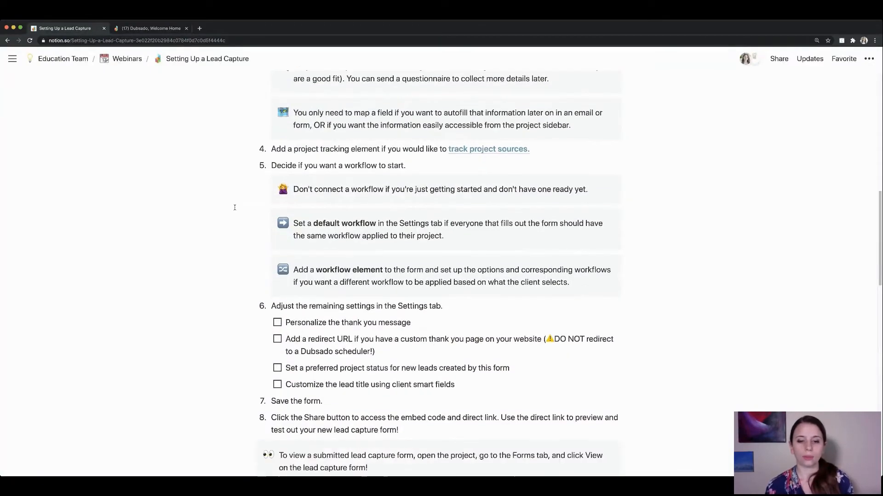
scroll(234, 207, "down", 4)
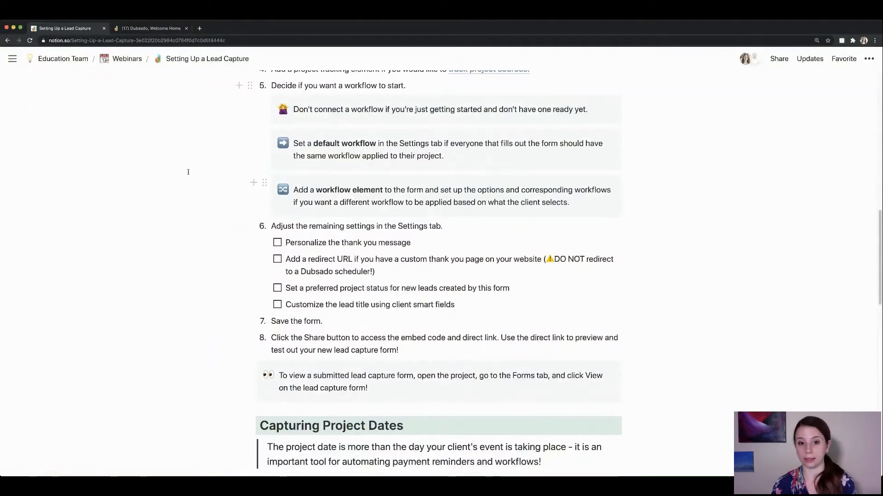
left_click(150, 31)
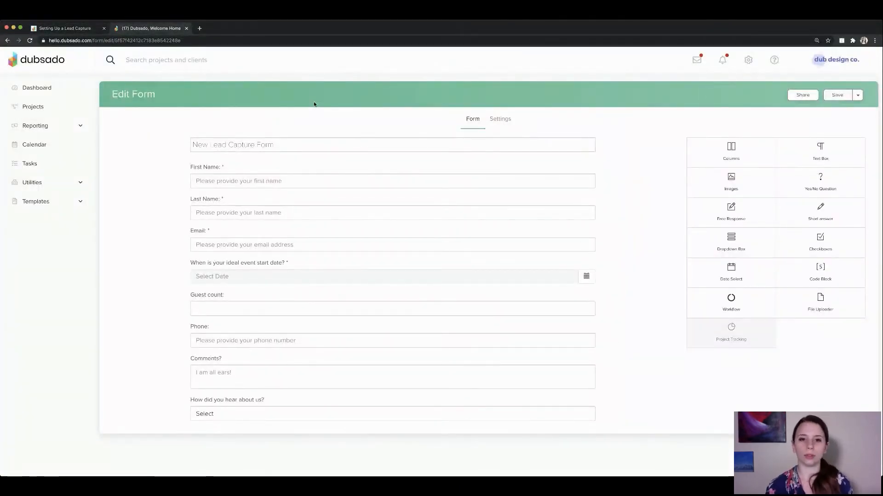
Show the form's Settings, highlighting Default Workflow, Expiration, Lead Capture Options and Thank You Message.
left_click(500, 120)
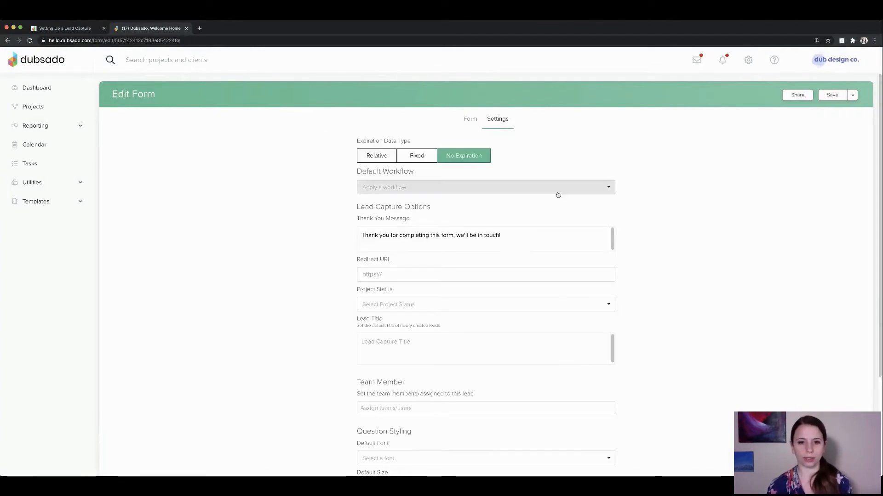
triple_click(366, 171)
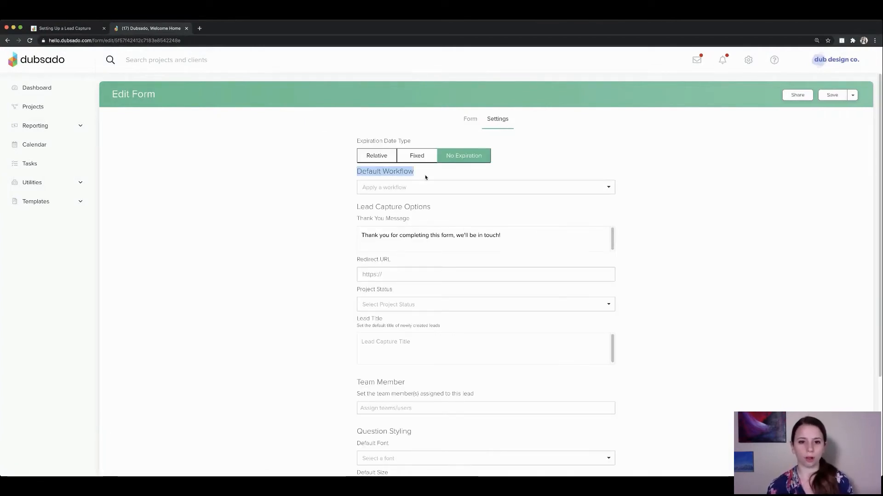
left_click_drag(355, 141, 418, 140)
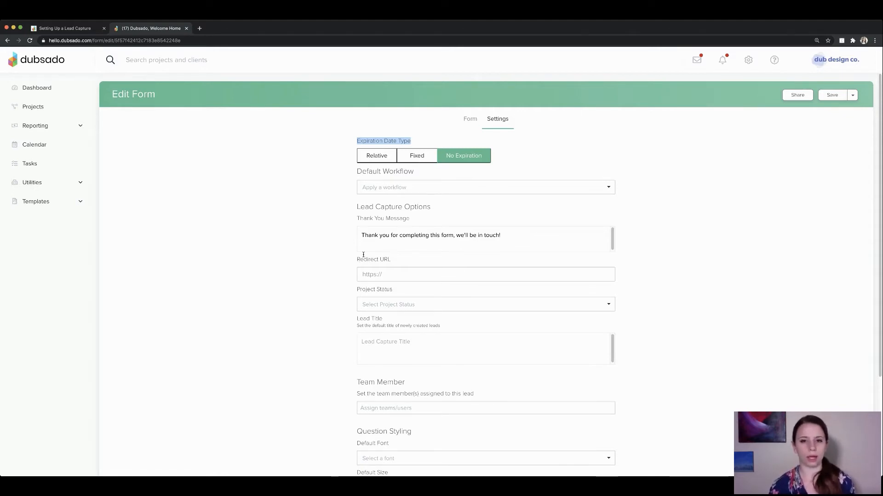
left_click(368, 208)
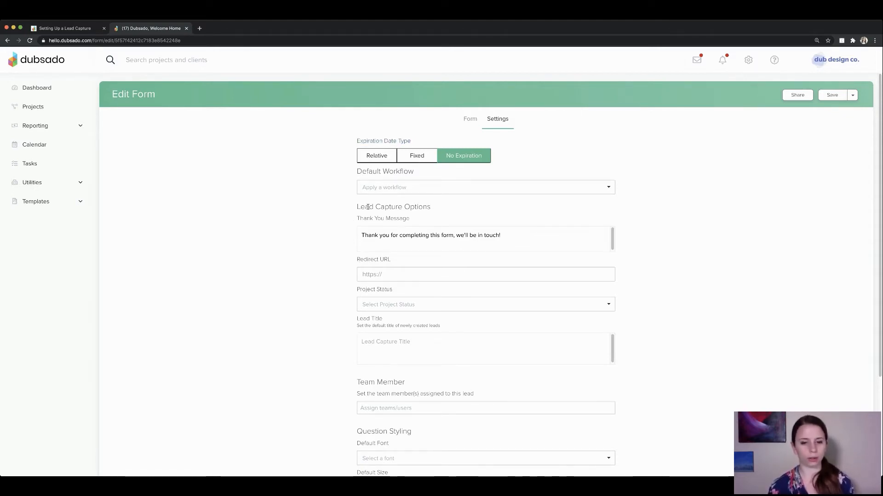
left_click_drag(360, 207, 442, 207)
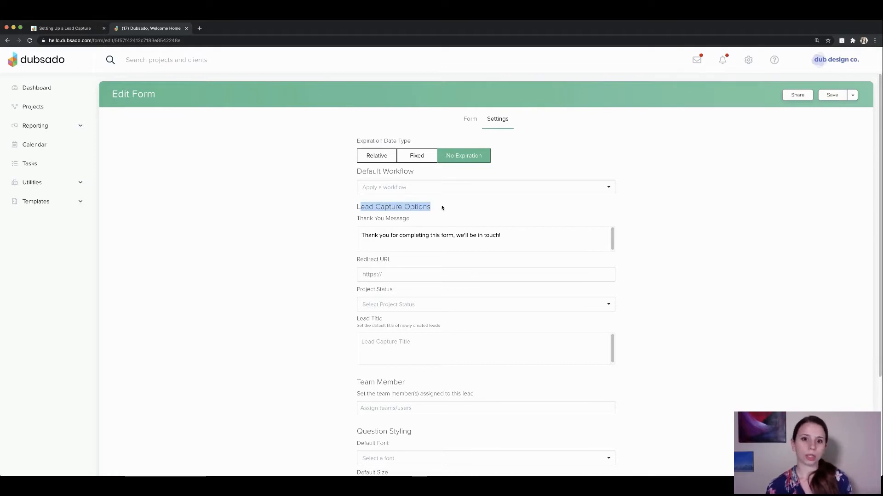
left_click(402, 215)
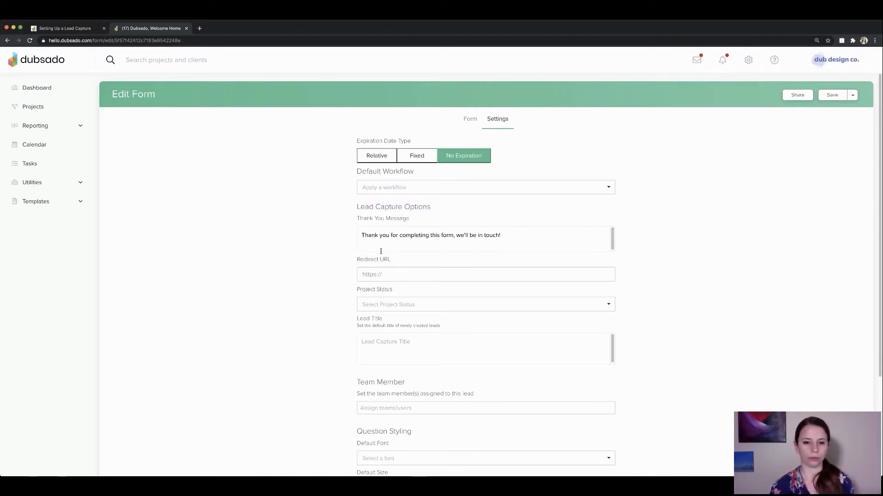
left_click_drag(361, 219, 440, 226)
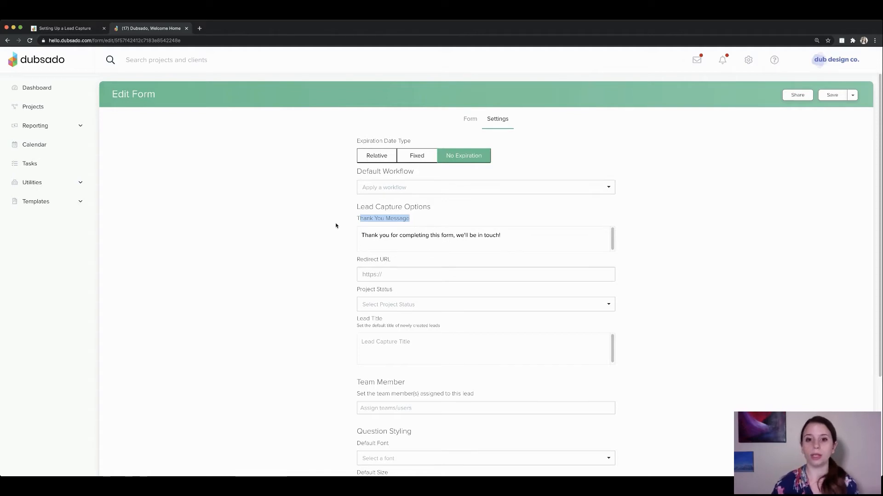
triple_click(417, 235)
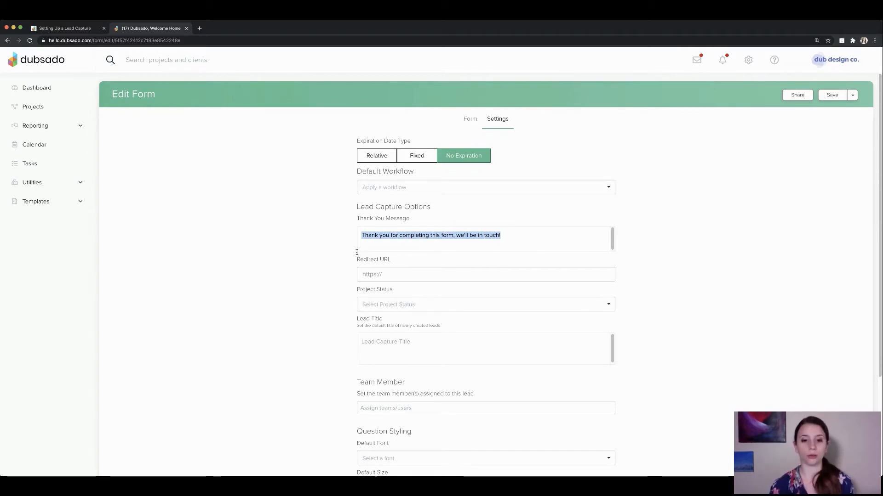
left_click_drag(357, 252, 395, 260)
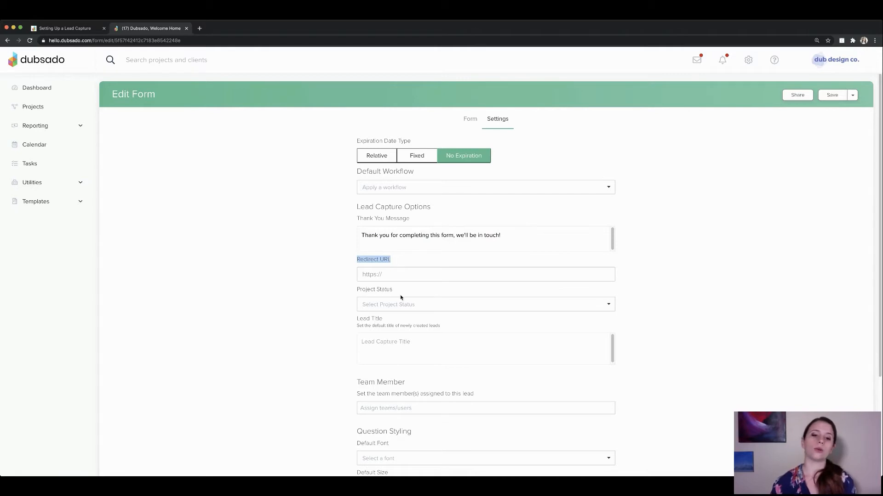
left_click(383, 274)
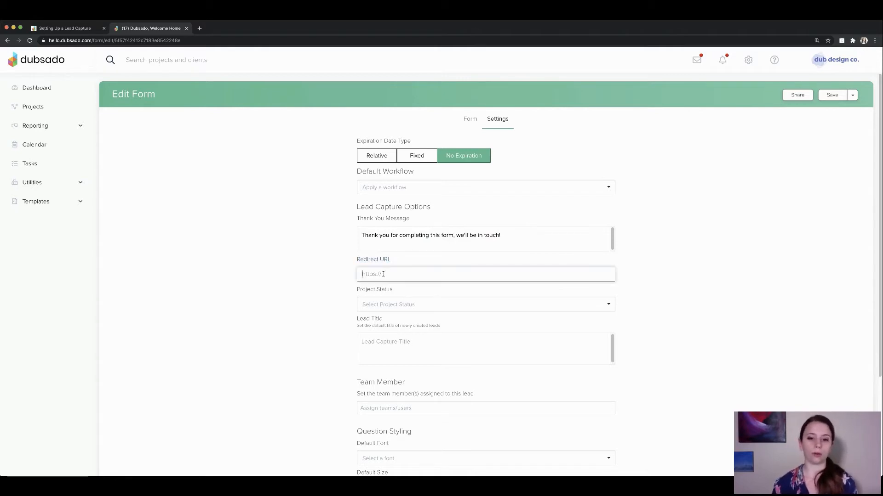
left_click(341, 298)
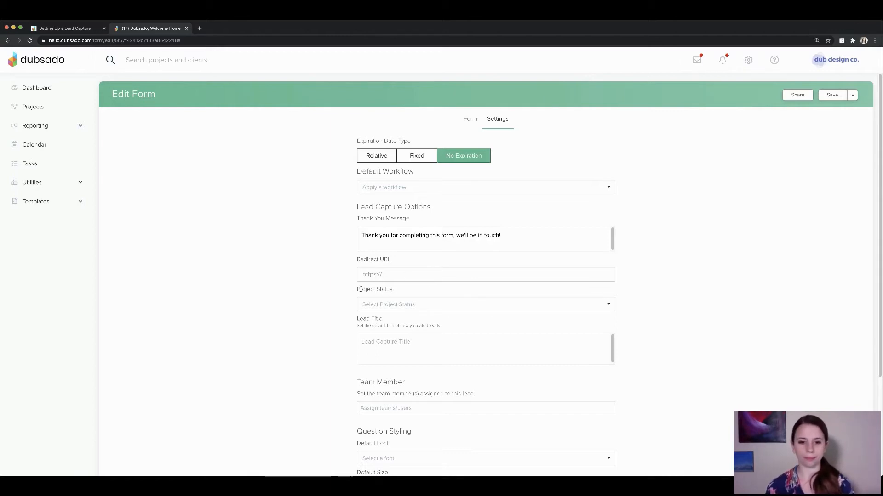
left_click_drag(357, 289, 415, 291)
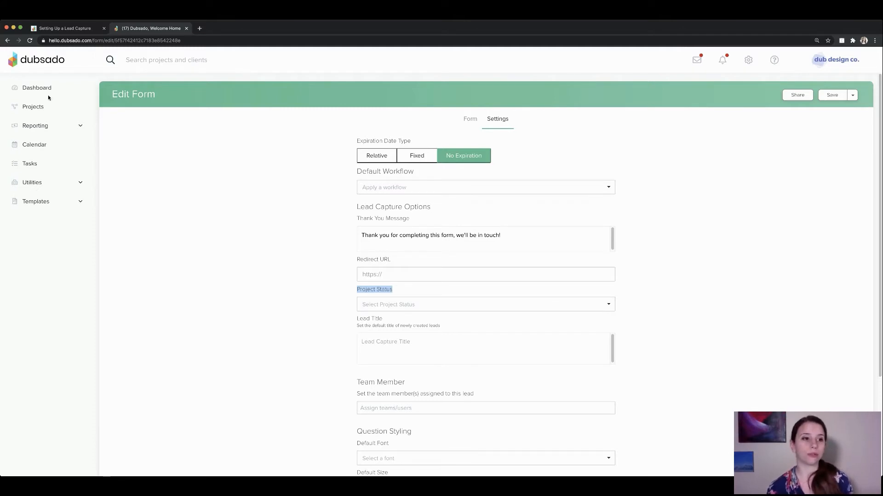
Review all leads under Projects and open the project status customization page.
left_click(31, 107)
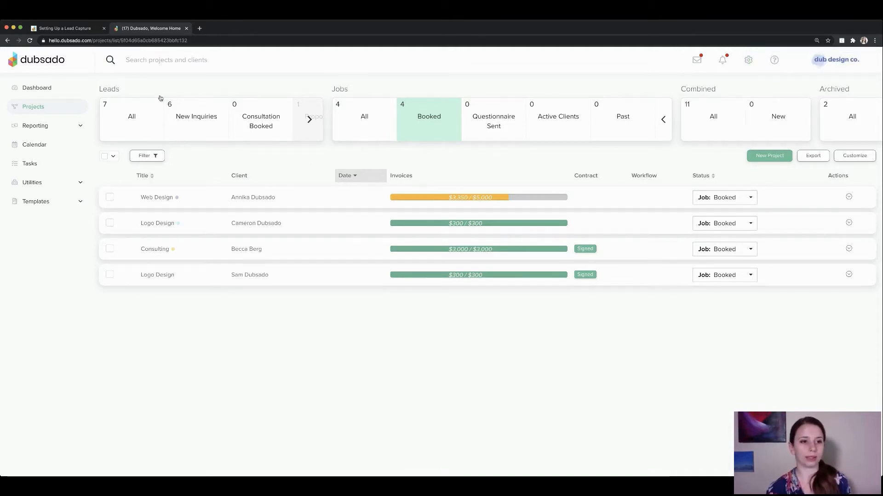
left_click(120, 118)
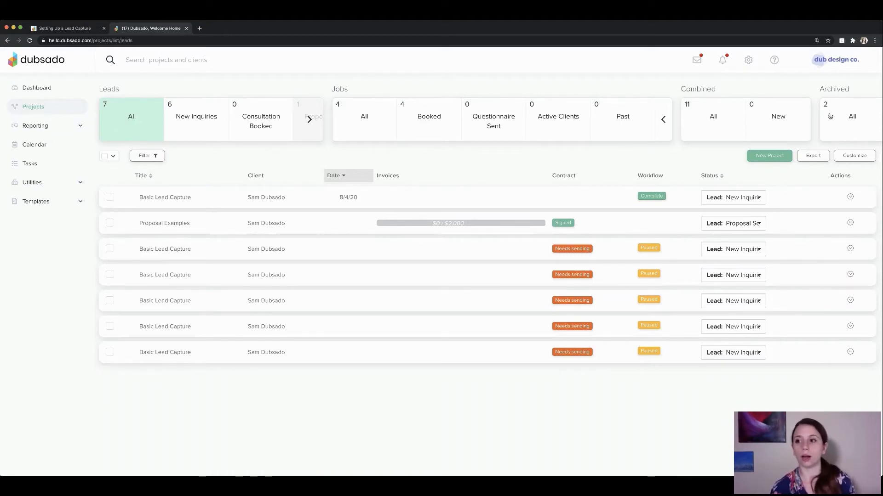
left_click(856, 157)
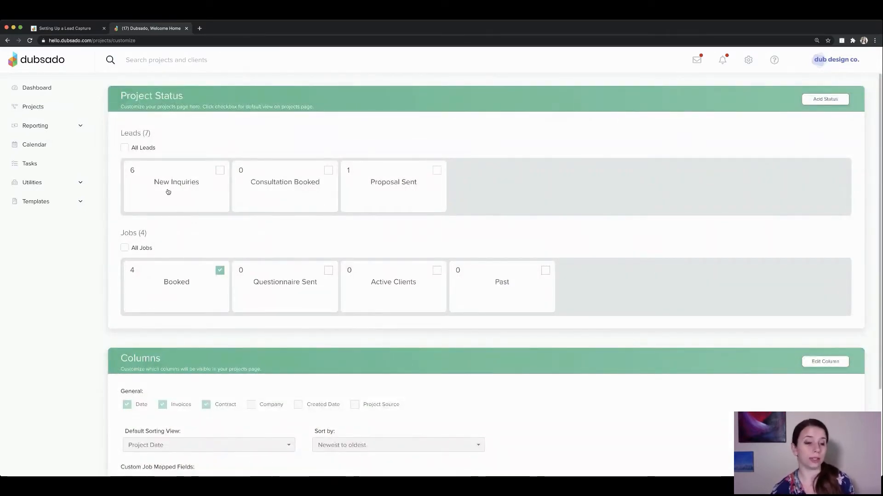
Reopen New Lead Capture Form from Templates > Forms.
left_click(36, 202)
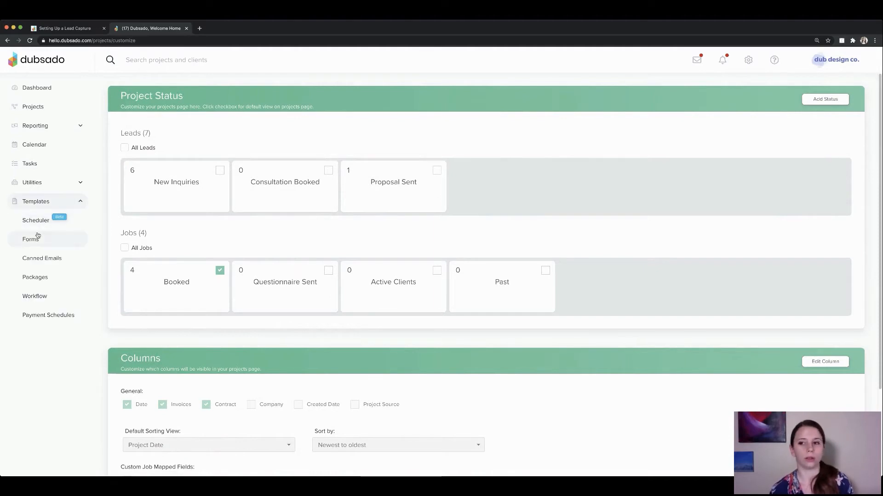
left_click(31, 239)
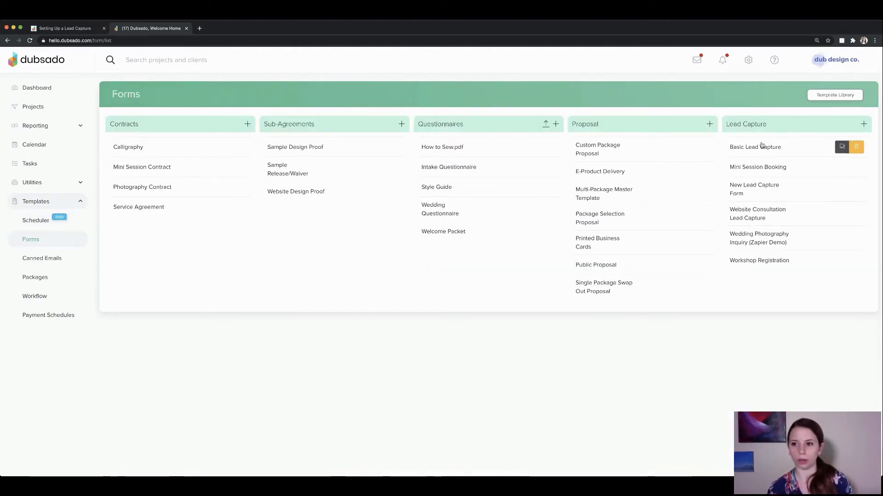
left_click(757, 193)
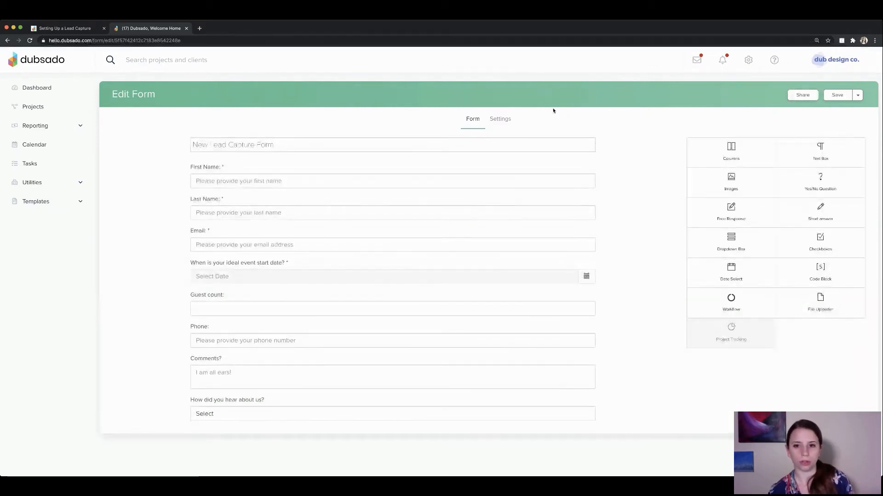
Set the form's Project Status to 'Lead: New Inquiries', then return to the form fields.
left_click(500, 119)
left_click(392, 305)
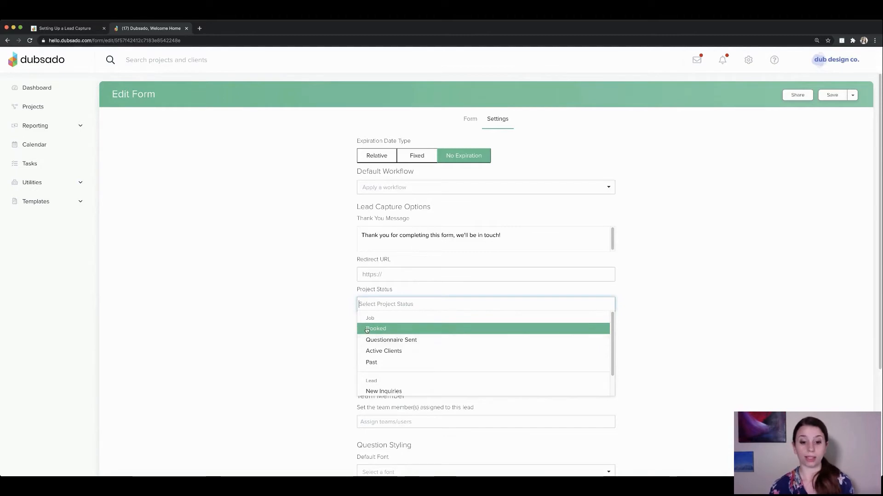
scroll(395, 361, "down", 1)
scroll(396, 363, "down", 1)
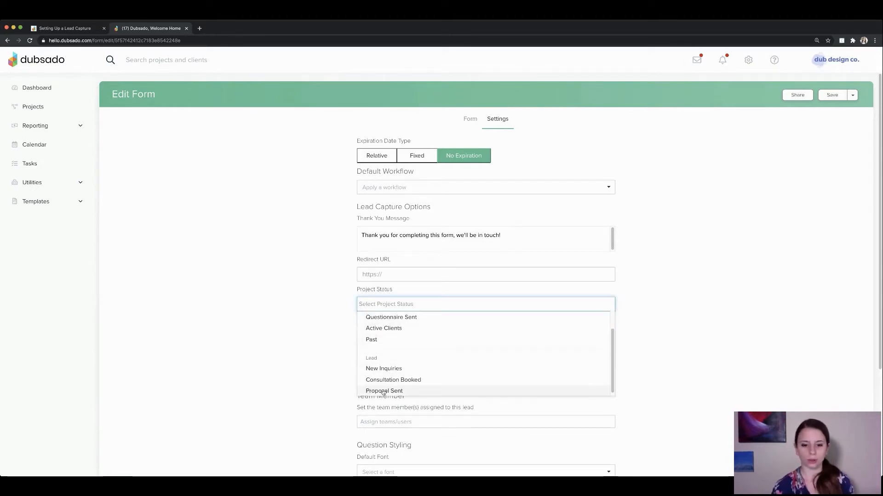
left_click(385, 369)
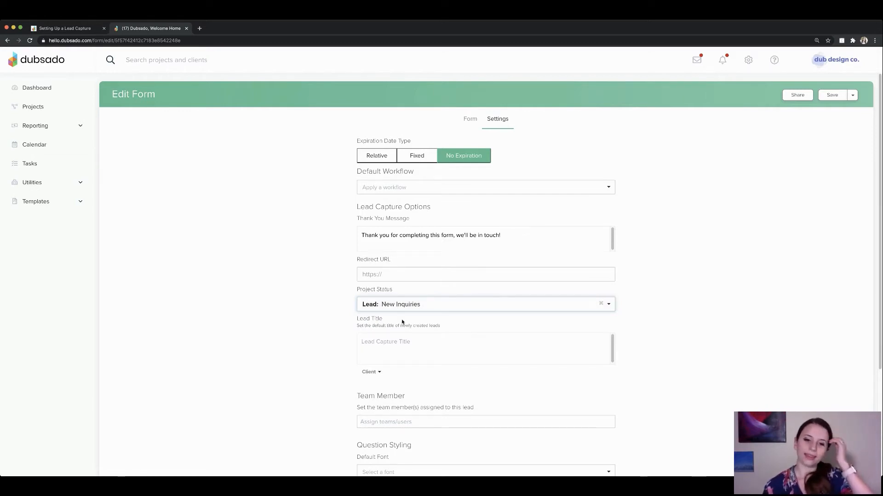
left_click_drag(358, 318, 389, 318)
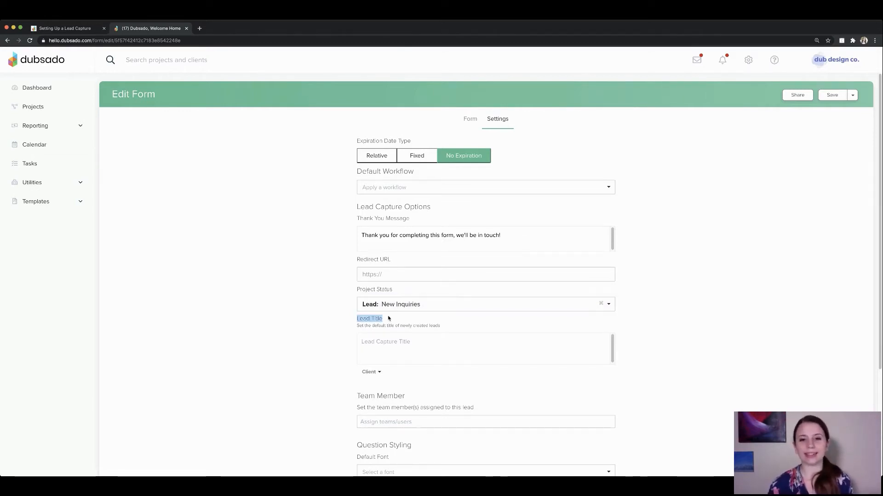
left_click(409, 352)
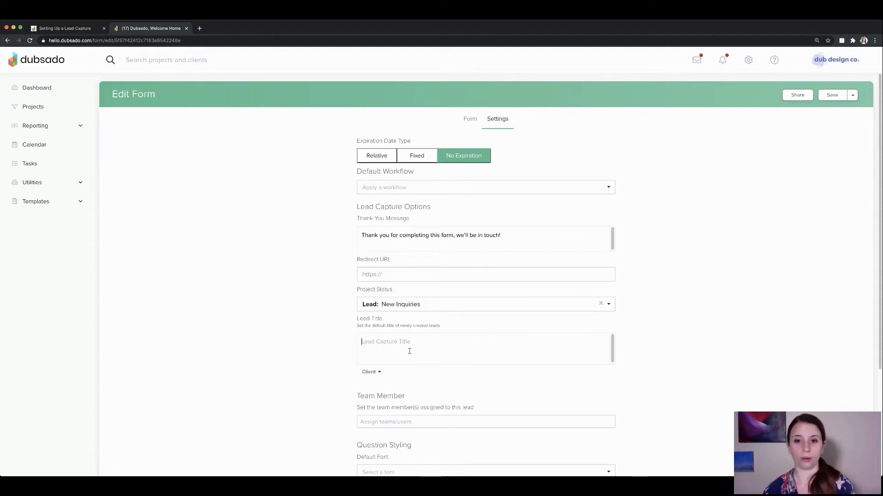
left_click(470, 118)
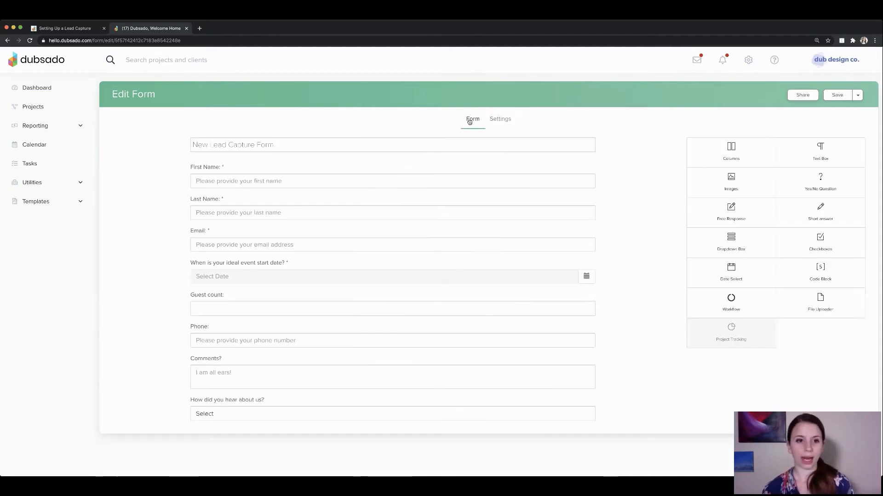
left_click_drag(278, 144, 192, 142)
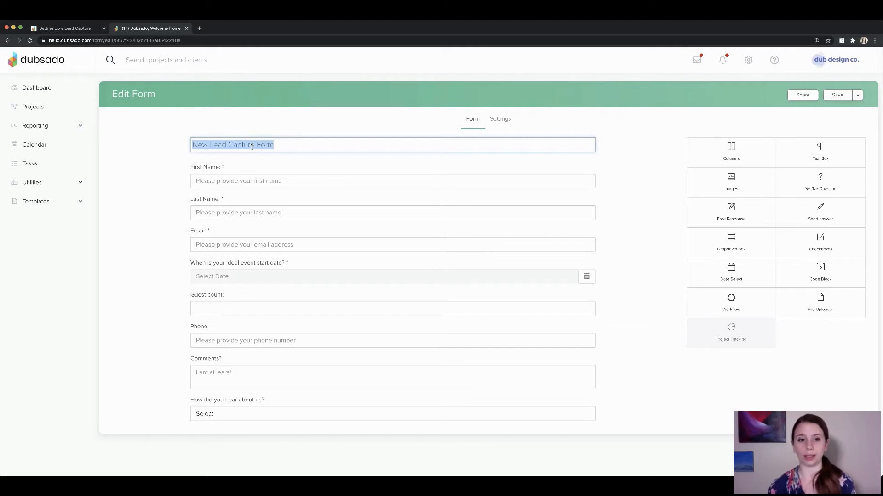
Start the lead title with 'New Inquiry -' and try, then remove, the client full-name variable.
left_click(501, 120)
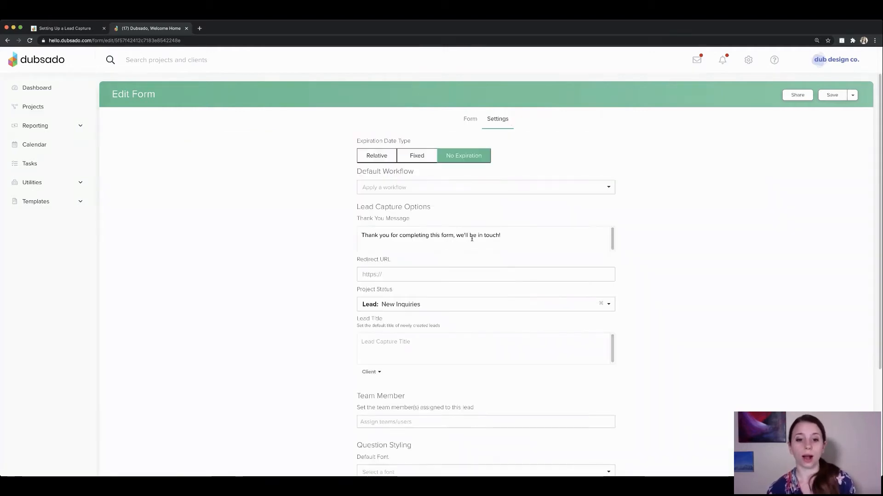
left_click_drag(357, 319, 382, 320)
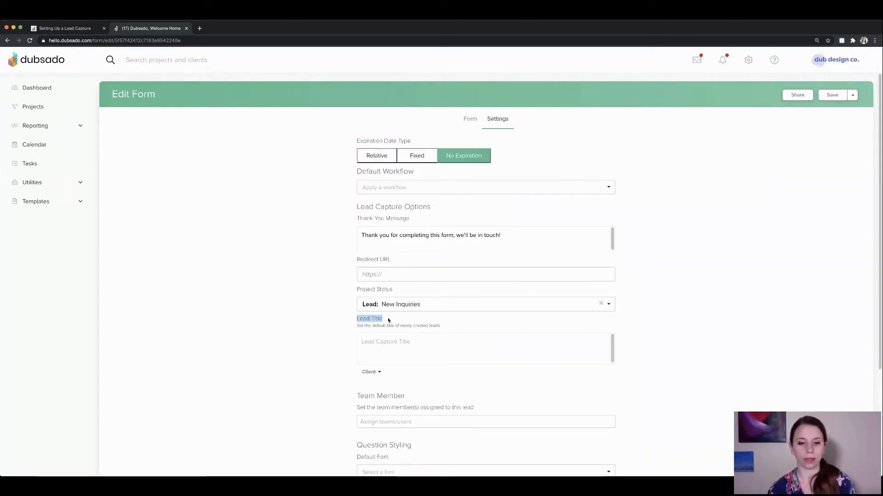
left_click(361, 342)
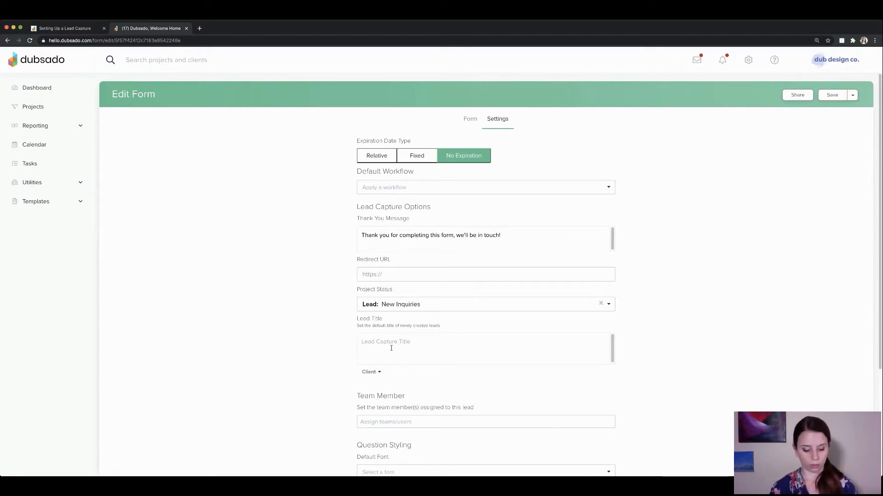
type("New Inquiry")
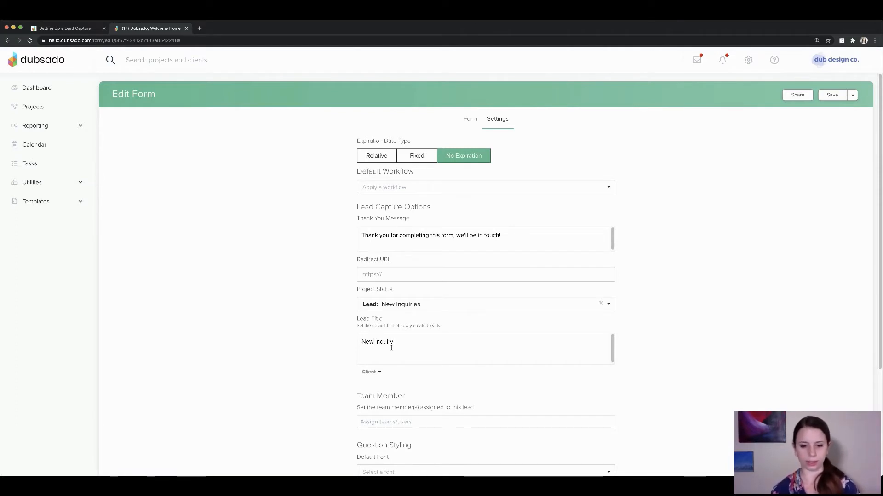
type(" -")
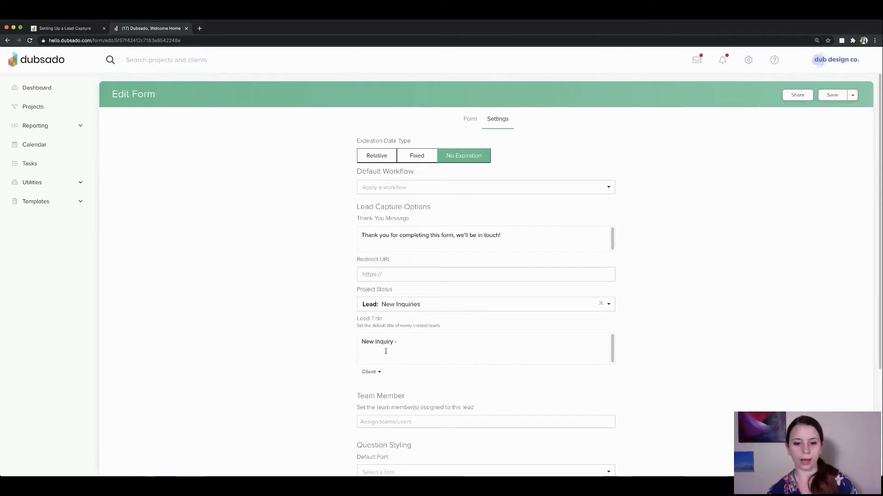
left_click(370, 372)
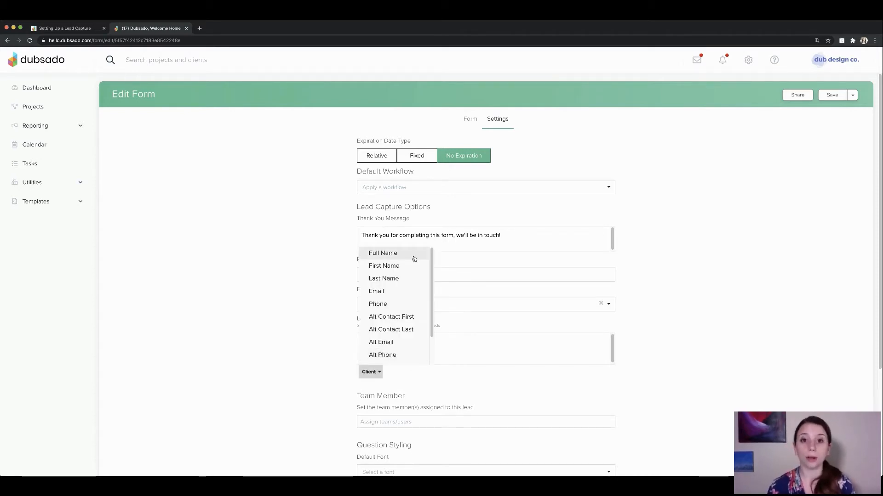
left_click(390, 254)
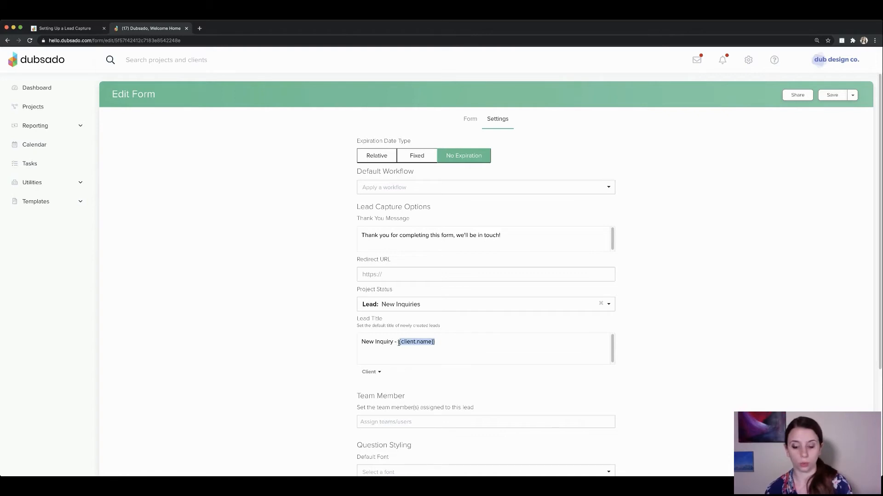
key("BackSpace")
Insert {{client.firstName}} + {{client.altContact.firstName}} into the lead title.
left_click(373, 372)
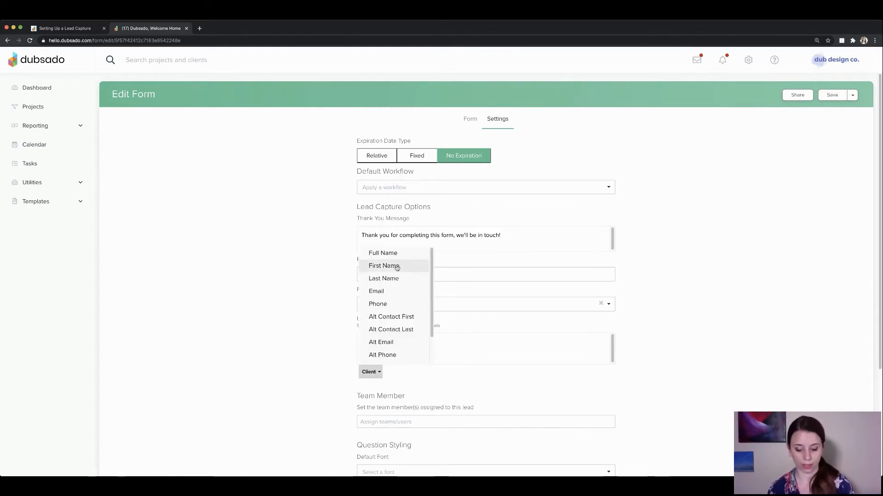
left_click(398, 266)
type("+")
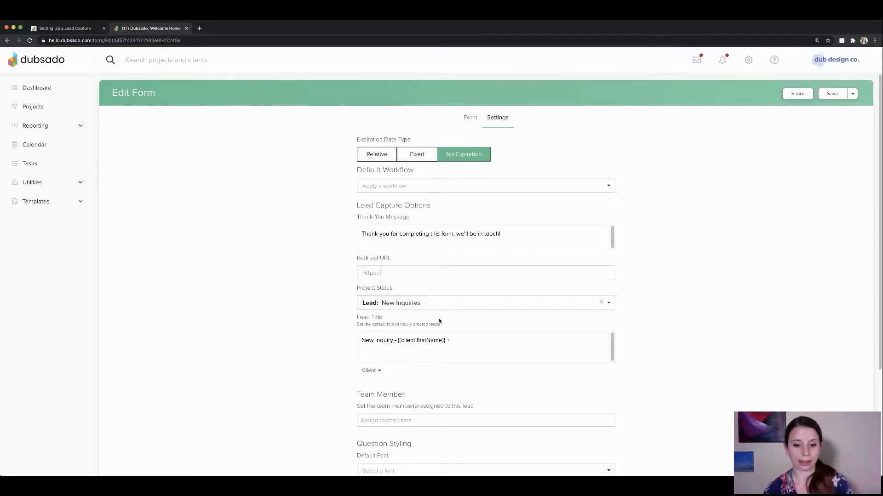
left_click(371, 370)
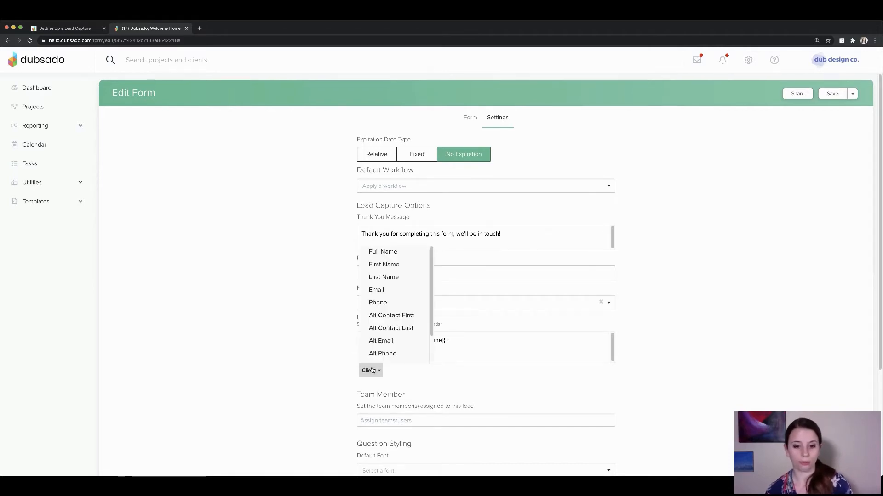
left_click(396, 319)
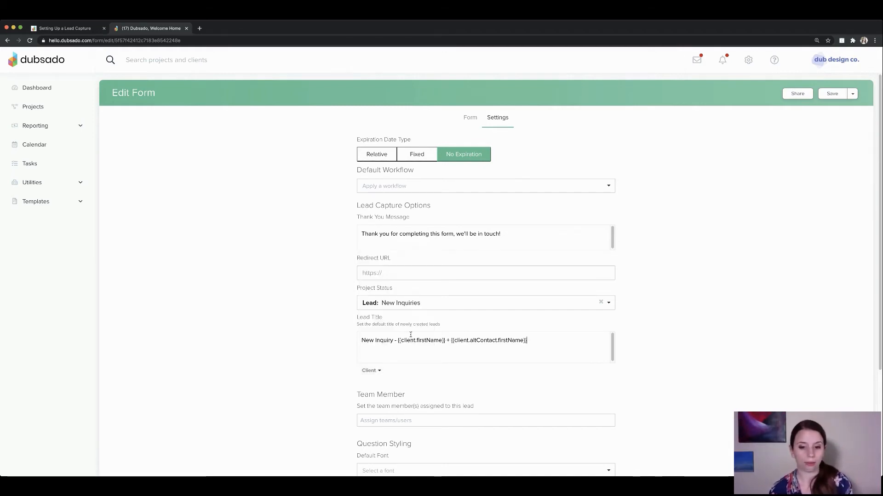
double_click(403, 342)
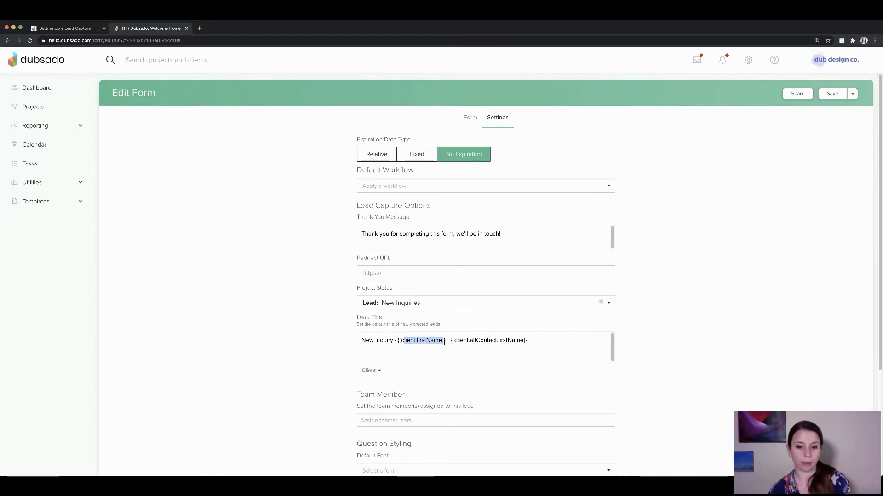
double_click(536, 340)
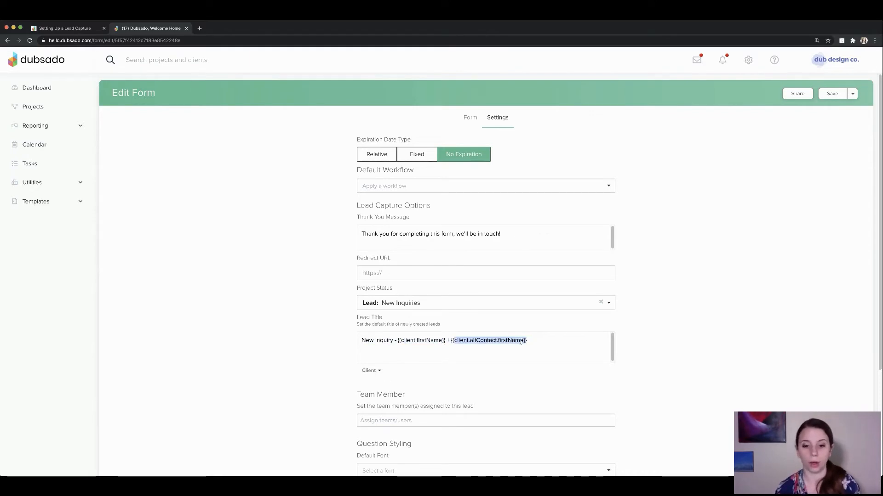
Delete the 'New Inquiry -' prefix, append ' Wedding' to the title, and save the form.
left_click(396, 341)
key("shift+super+Left")
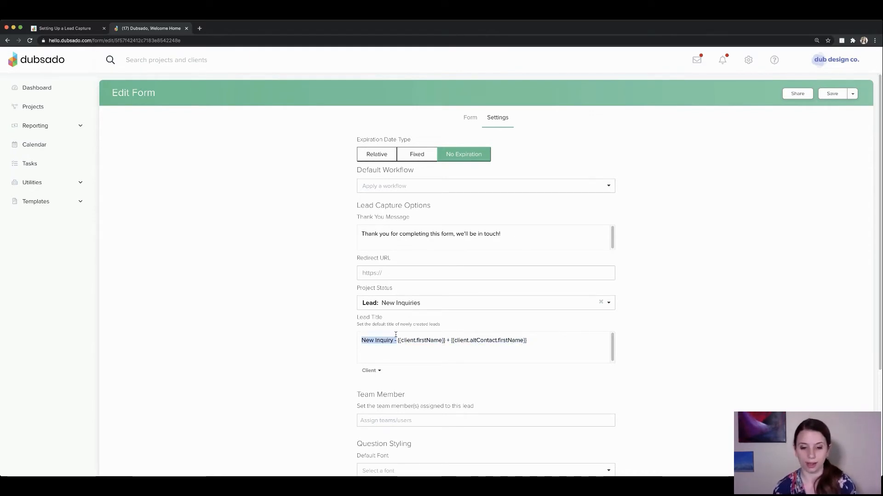
key("BackSpace")
left_click(496, 338)
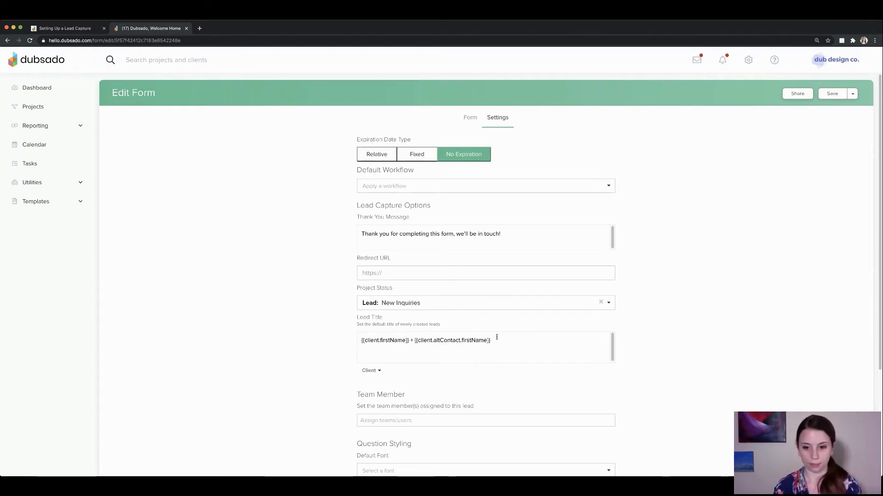
type("Wedding")
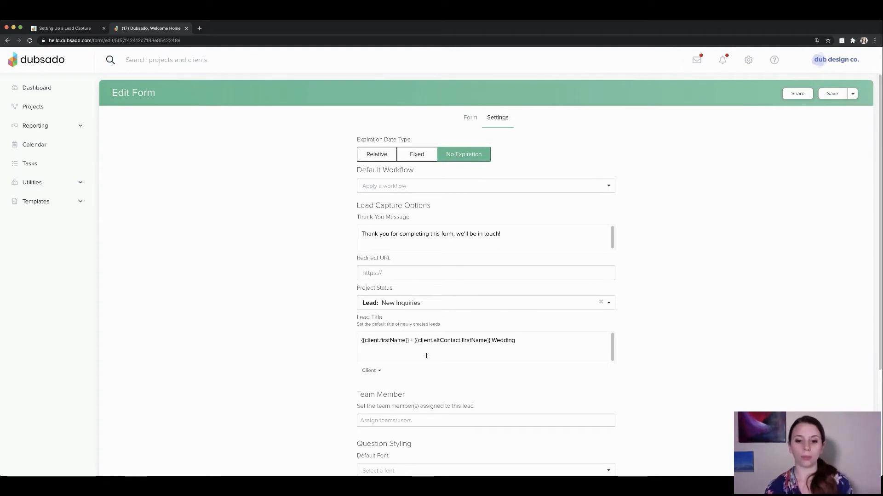
left_click_drag(410, 341, 491, 340)
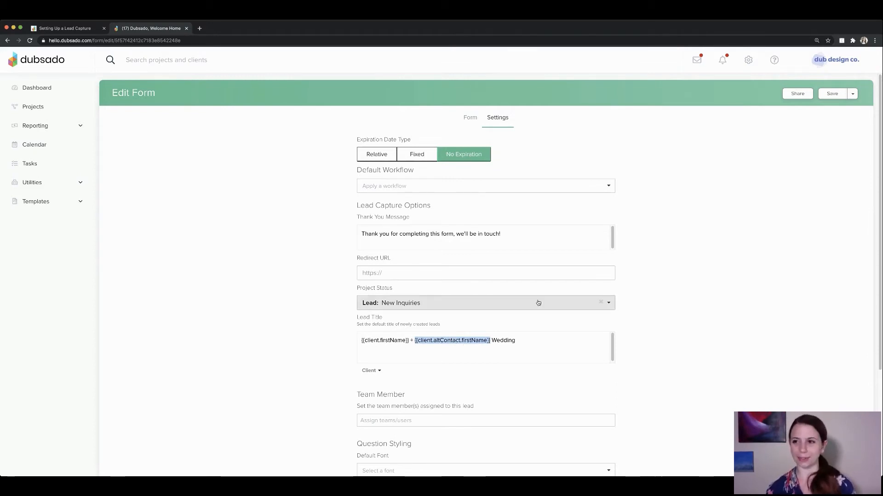
left_click(832, 93)
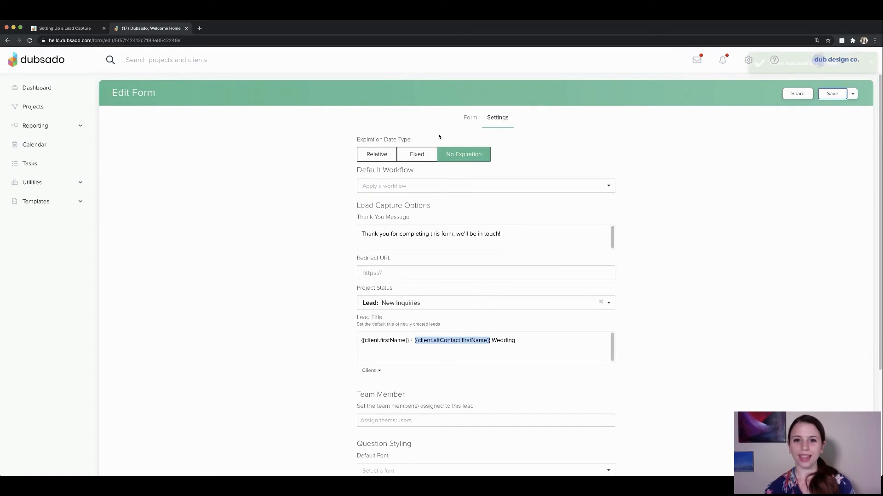
Add a short answer question 'Your partner's first name:' between Last Name and Email.
left_click(470, 117)
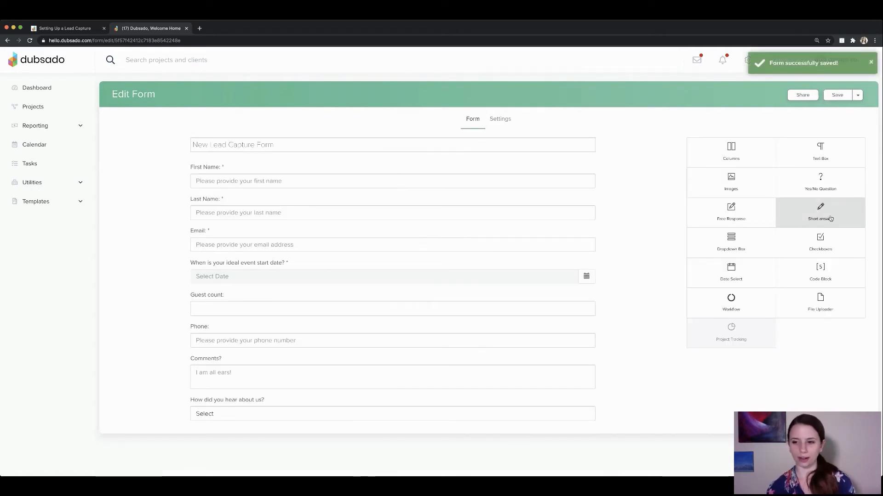
left_click_drag(831, 218, 497, 235)
left_click(469, 230)
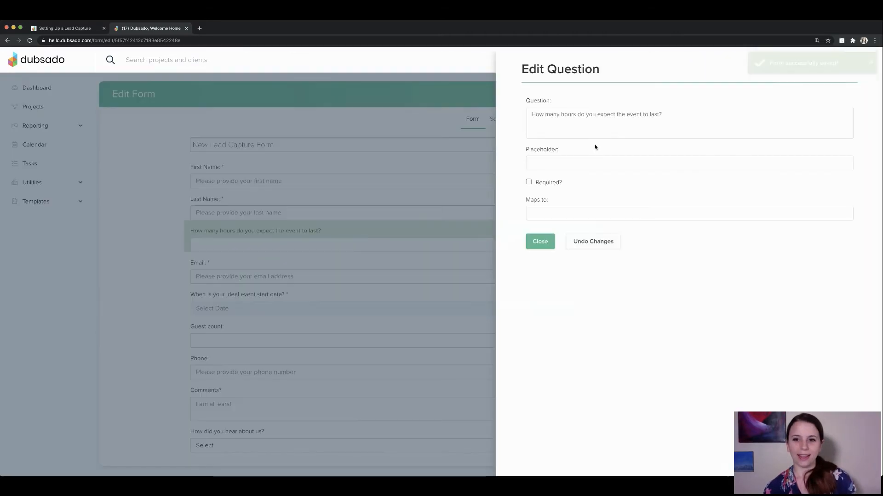
triple_click(549, 114)
type("Your par")
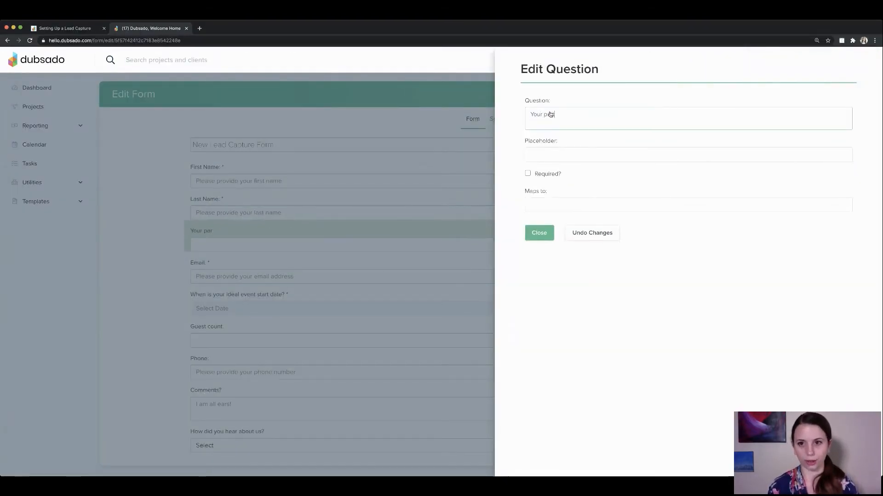
type("tner's first name:")
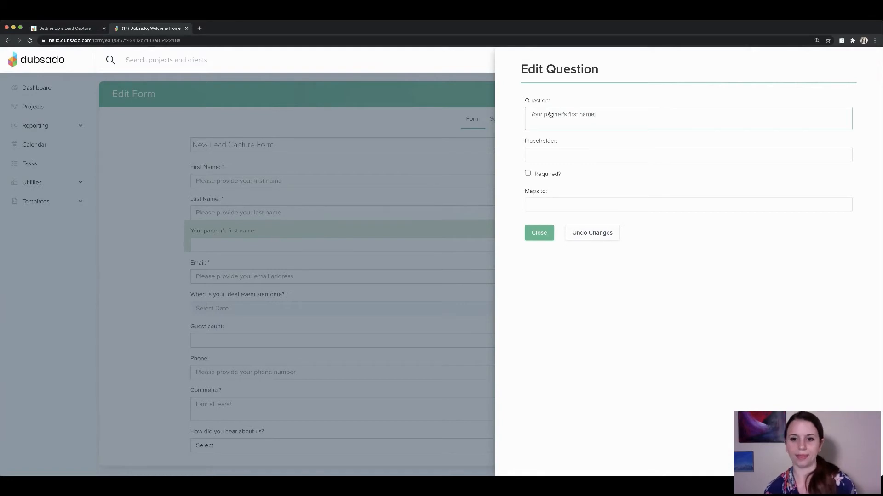
Map the partner question to Alt Contact First Name and make it required.
left_click(554, 203)
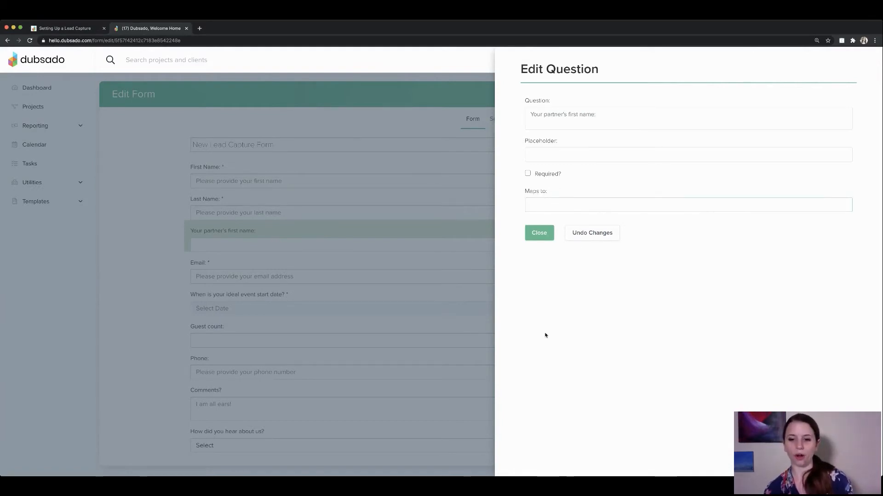
left_click(570, 353)
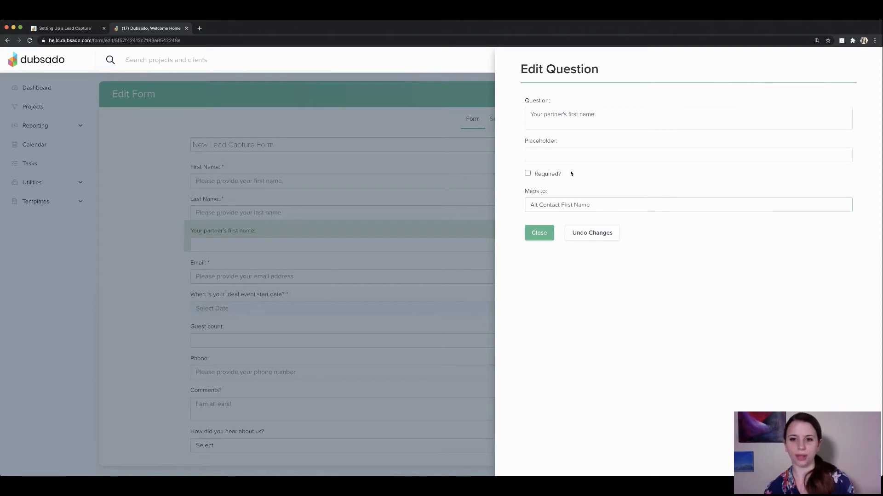
left_click(528, 174)
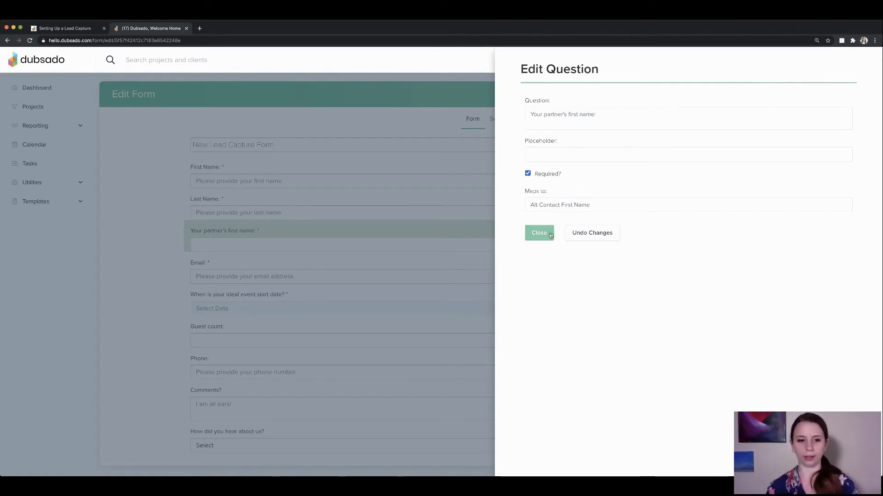
left_click(536, 234)
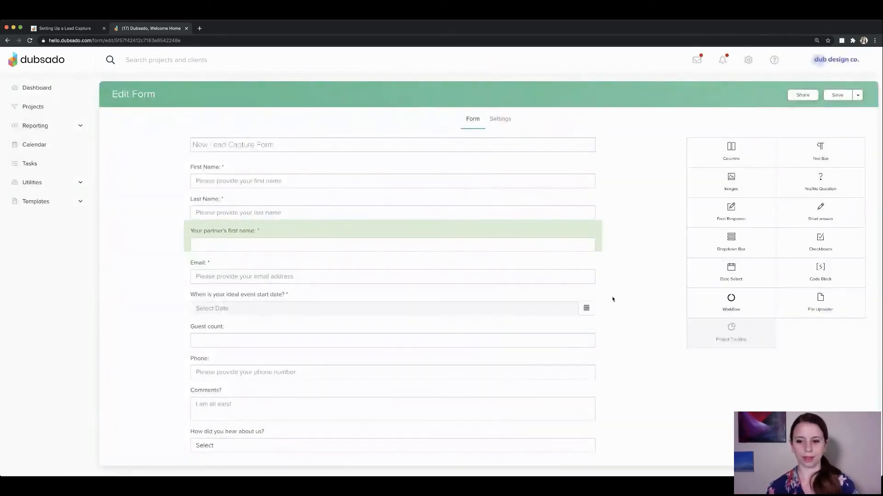
left_click(69, 28)
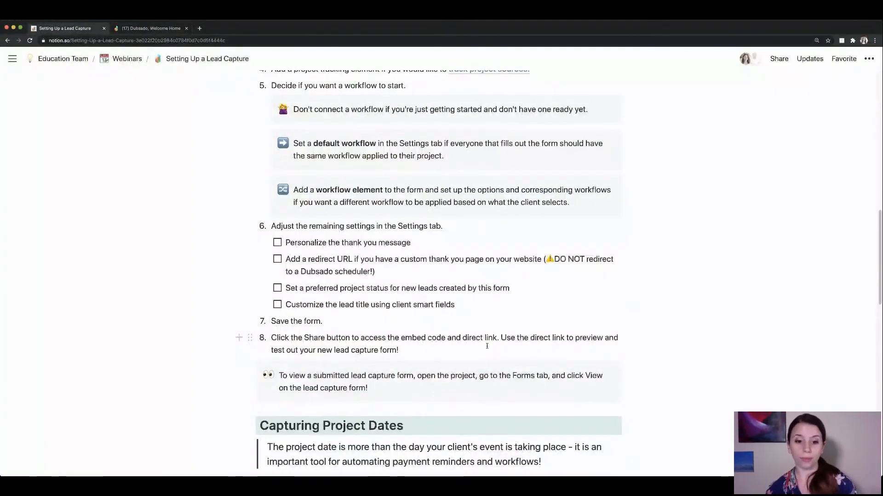
Return to the Dubsado form editor after reading the Notion guide's save-and-share steps.
left_click(163, 28)
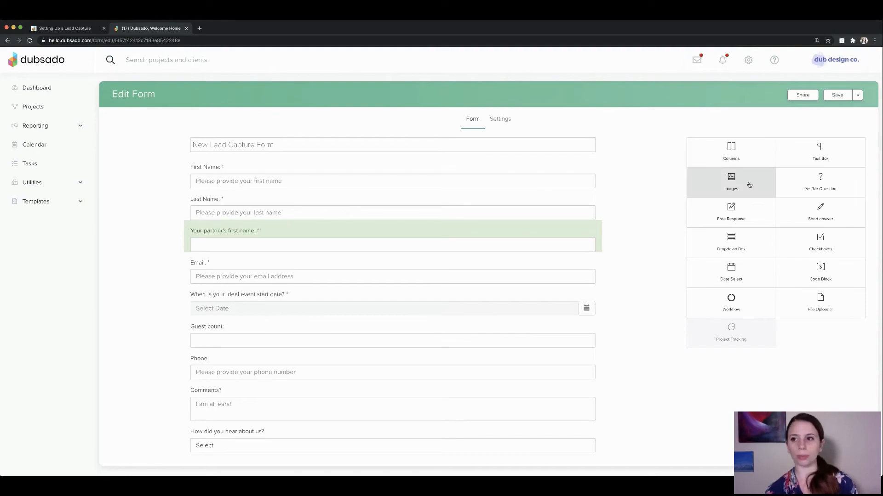
Open the form's Share dialog, review the iframe code, and copy the Direct Link URL.
left_click(803, 95)
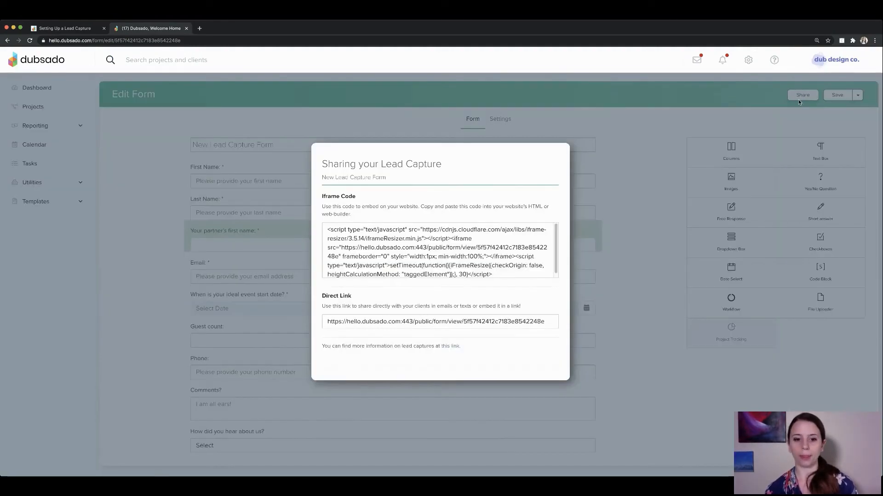
left_click(356, 321)
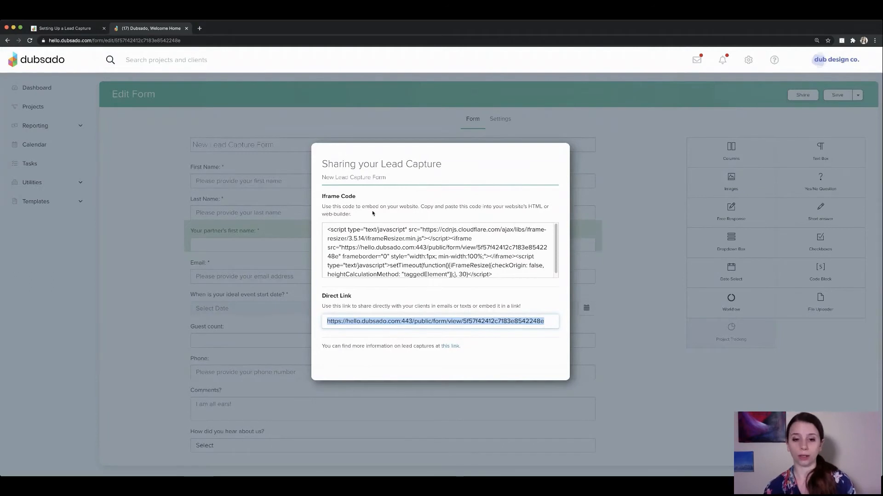
left_click_drag(326, 230, 408, 292)
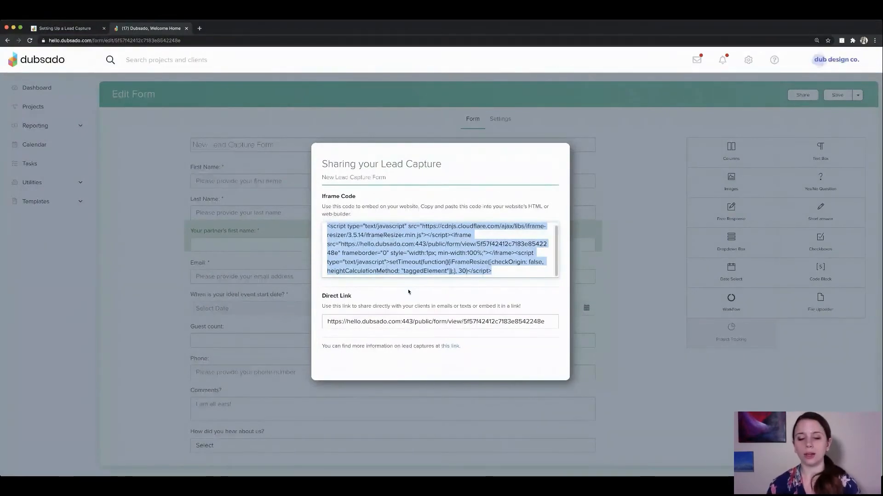
left_click(396, 322)
key("ctrl+c")
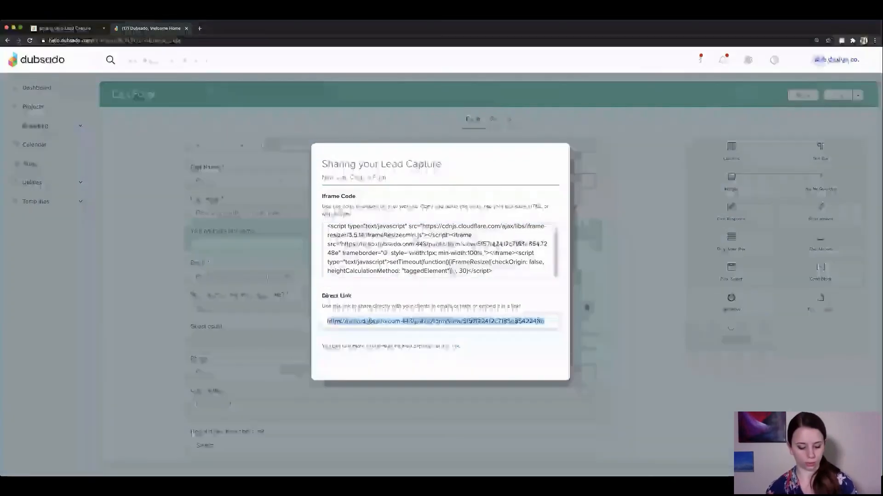
left_click(199, 28)
Load the form's direct link and enter the test lead's first name, last name and email.
key("ctrl+v")
key("Return")
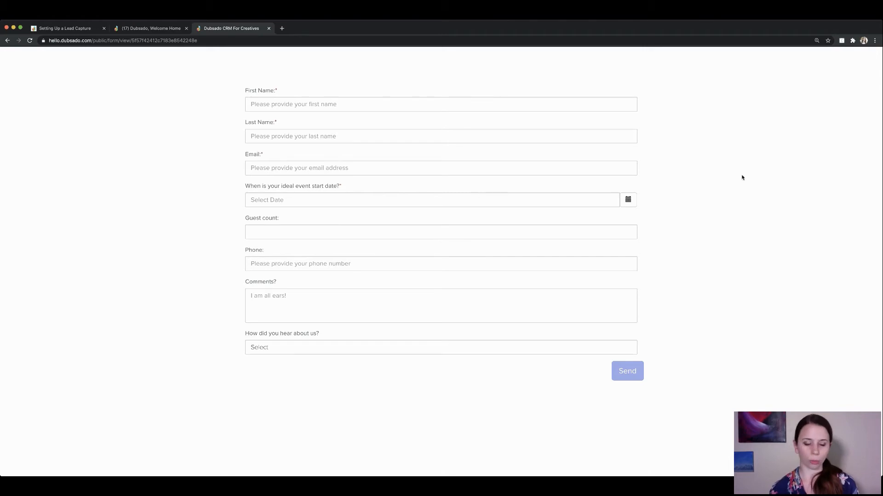
left_click(332, 101)
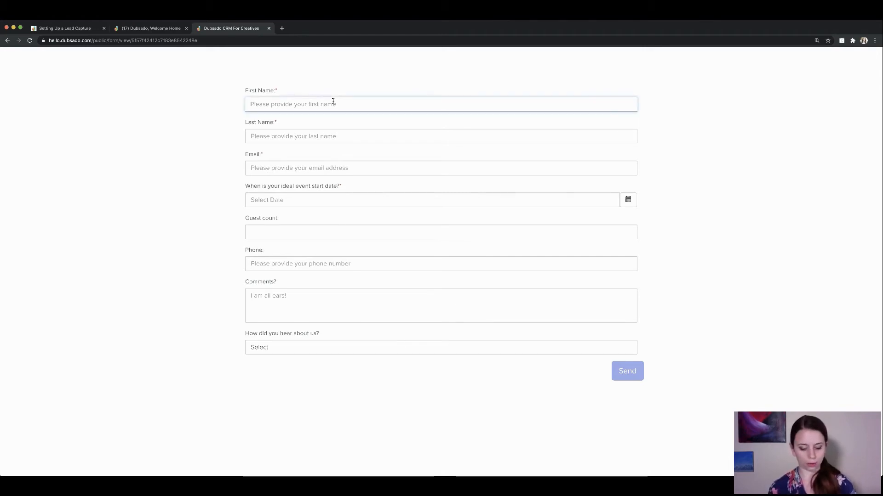
key("Tab")
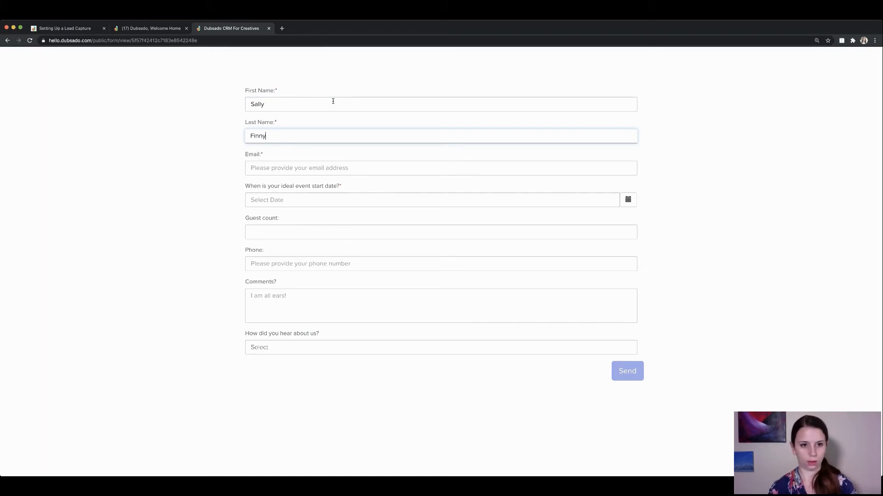
key("Tab")
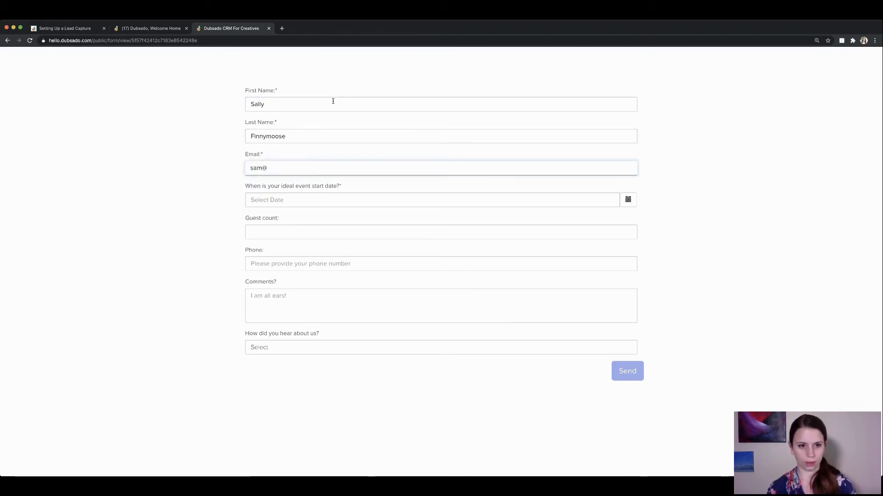
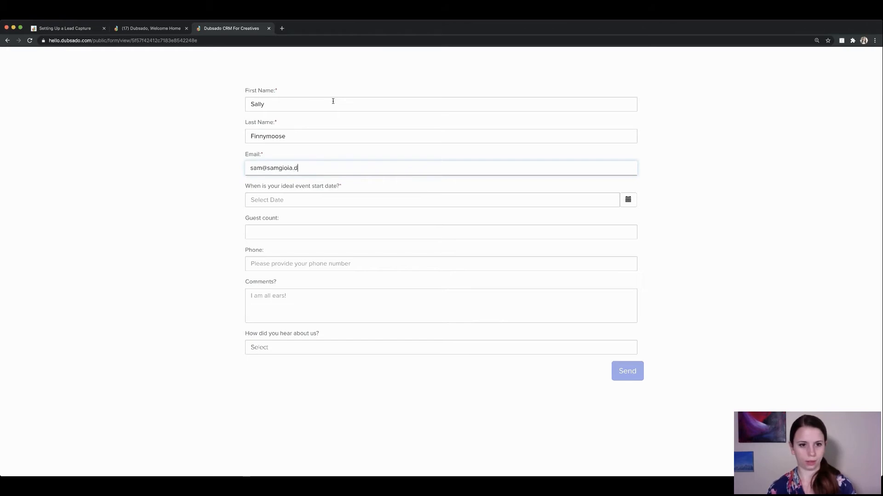
key("Tab")
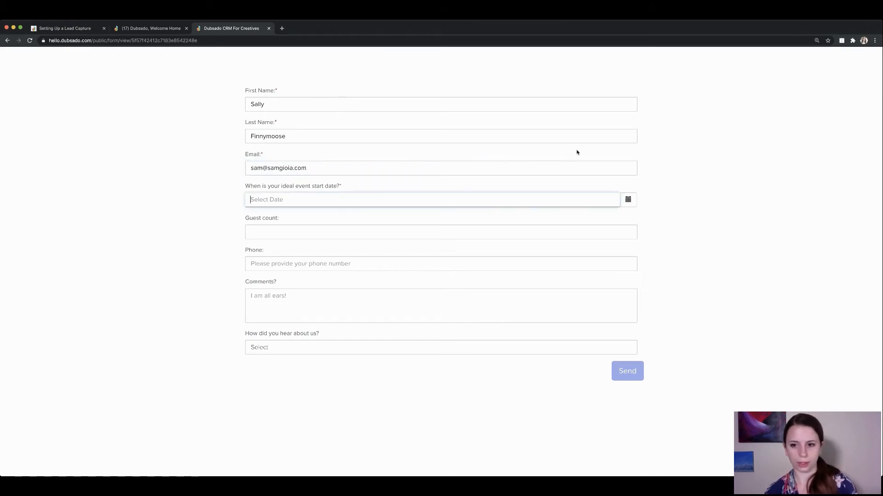
Set event date Sep 25, 2020, 100 guests, Facebook referral, and submit the form.
left_click(628, 200)
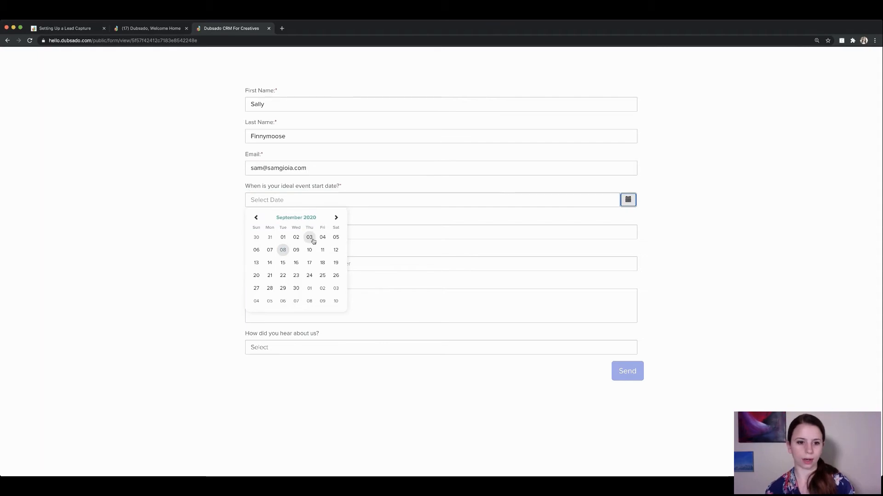
left_click(322, 276)
left_click(285, 236)
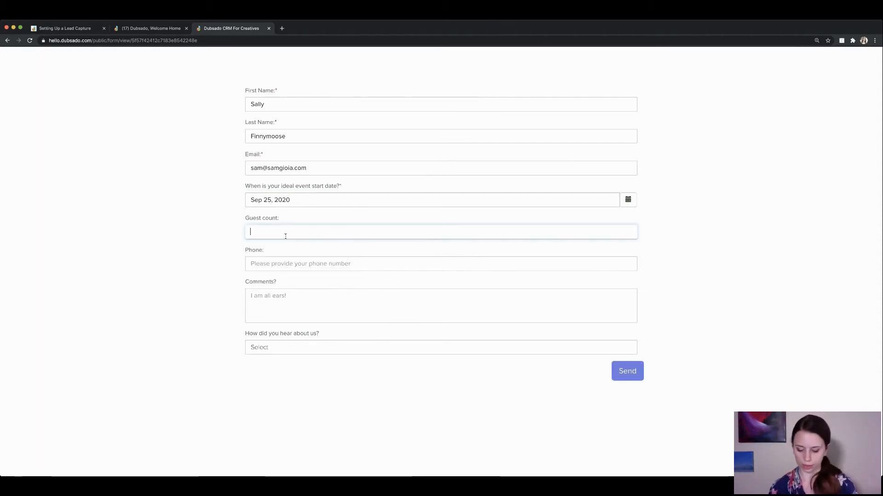
type("100")
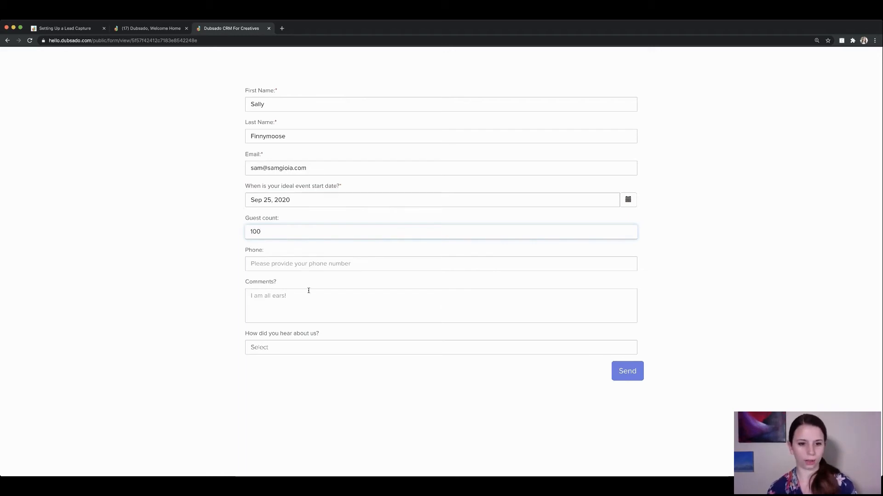
left_click(301, 266)
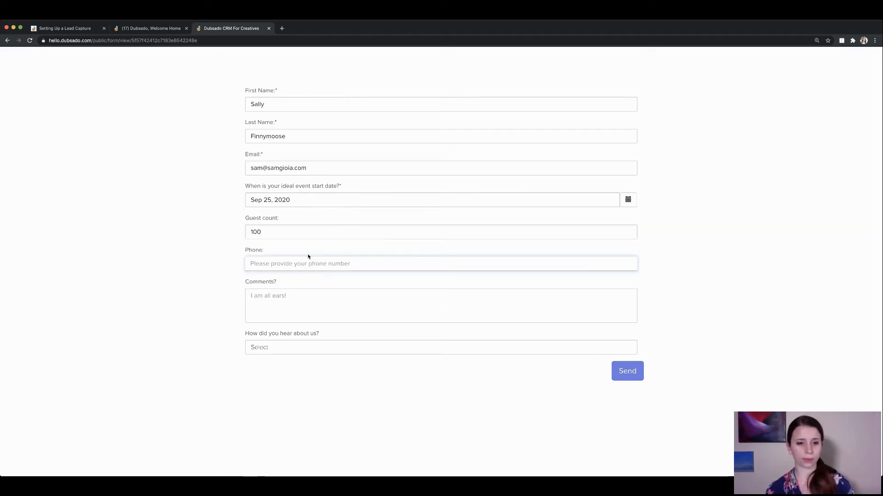
left_click(300, 308)
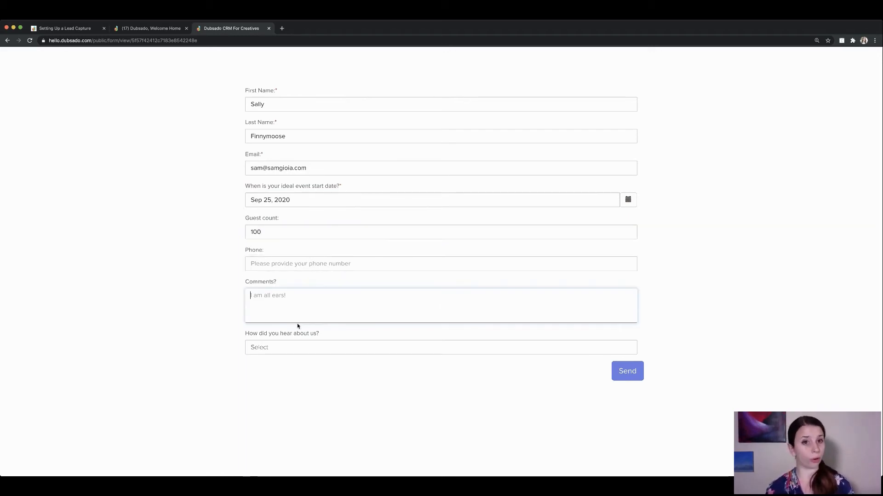
left_click(303, 347)
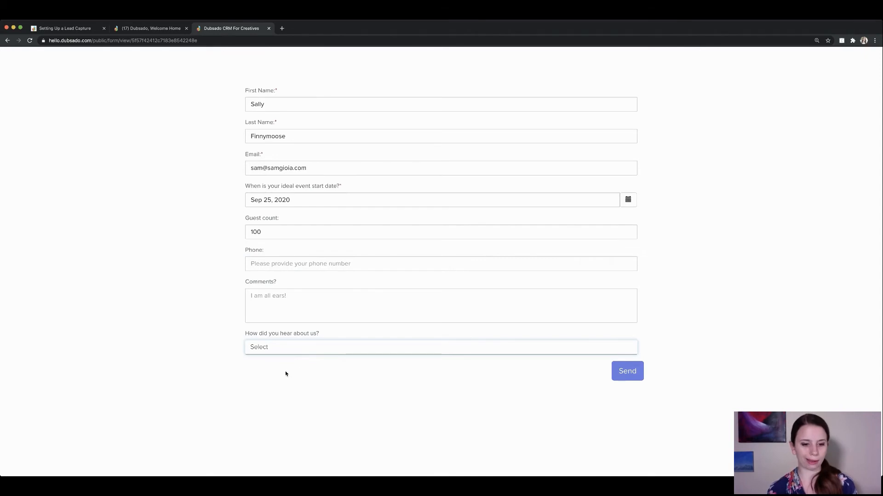
key("f")
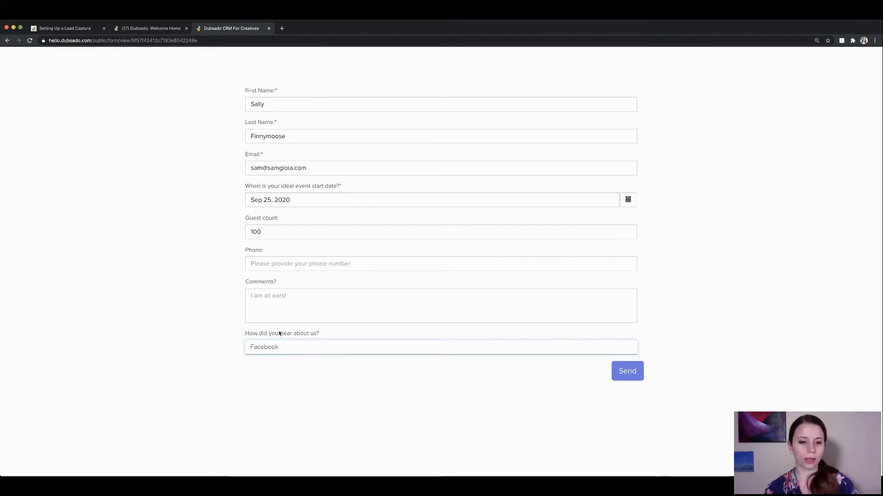
left_click_drag(241, 333, 304, 350)
left_click(324, 355)
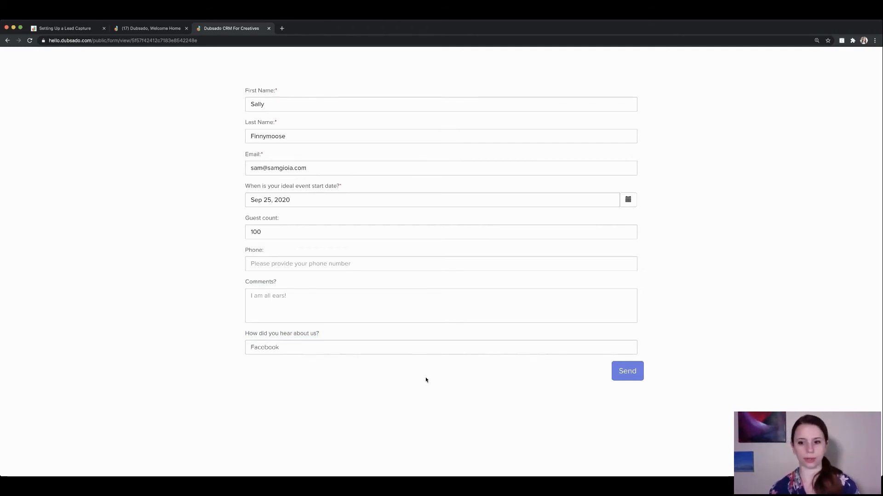
left_click(633, 372)
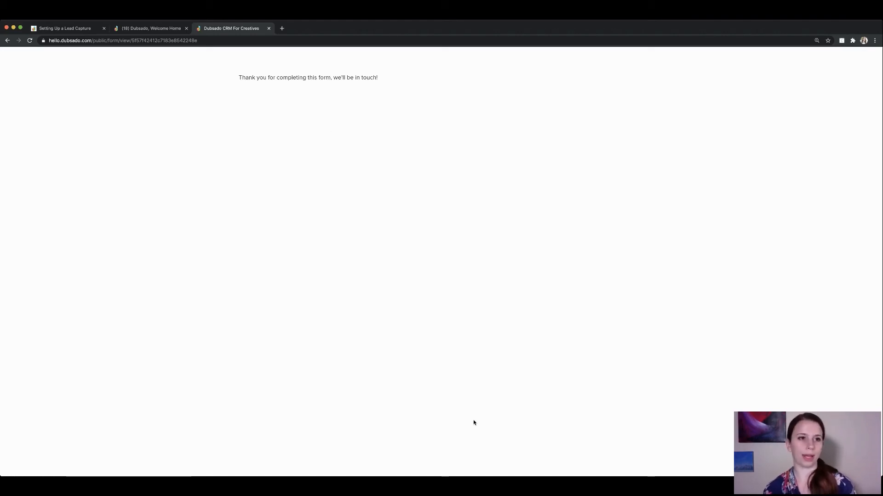
Close the sharing dialog and filter Projects to New Inquiries to find the new wedding lead.
left_click(140, 29)
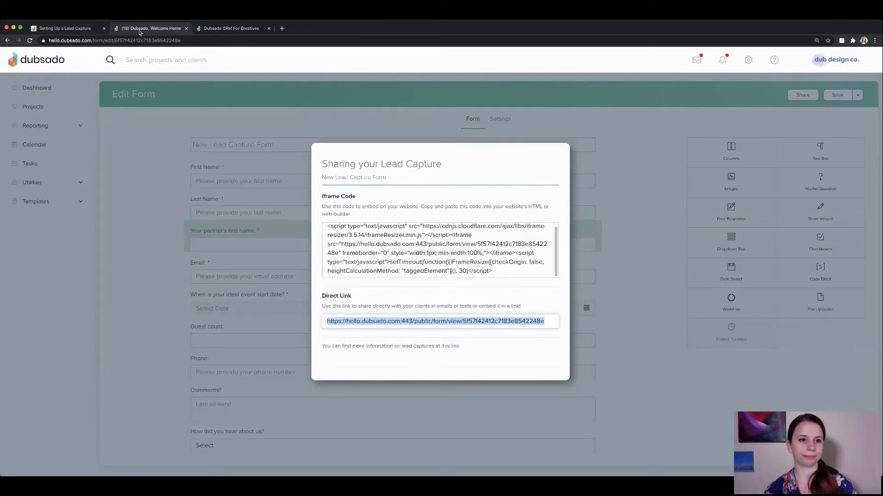
left_click(123, 167)
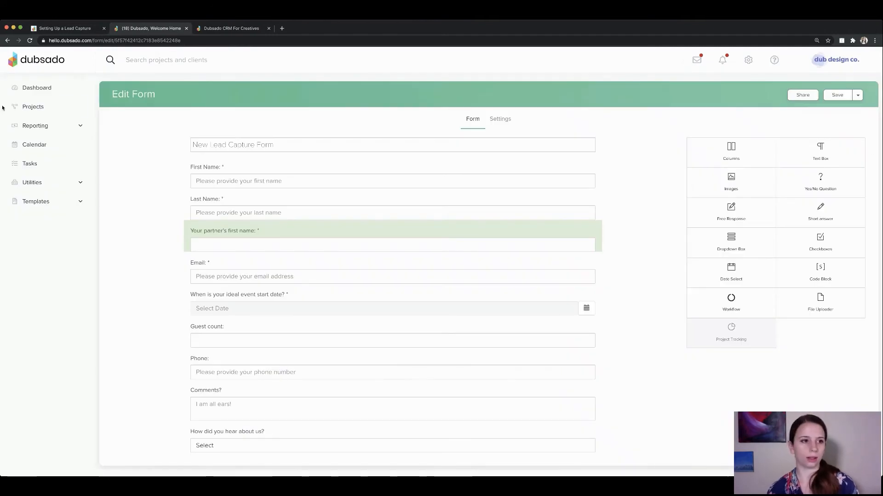
left_click(33, 108)
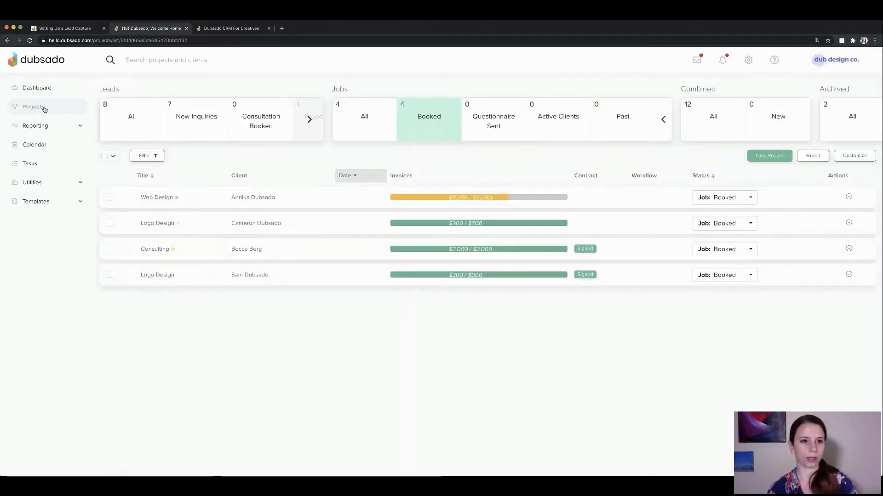
left_click(198, 109)
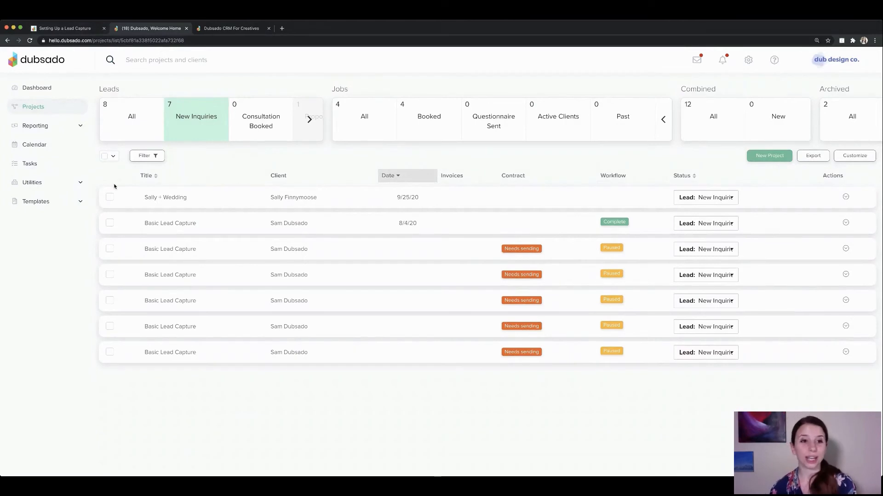
left_click(251, 31)
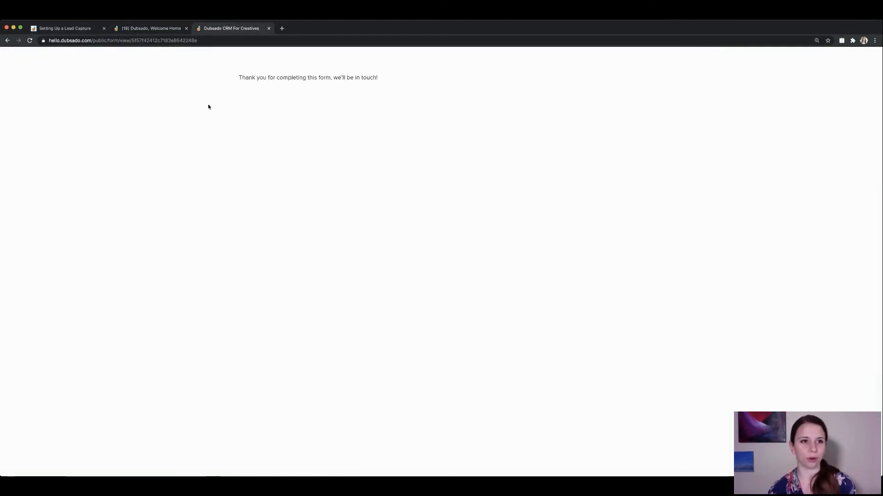
left_click(154, 29)
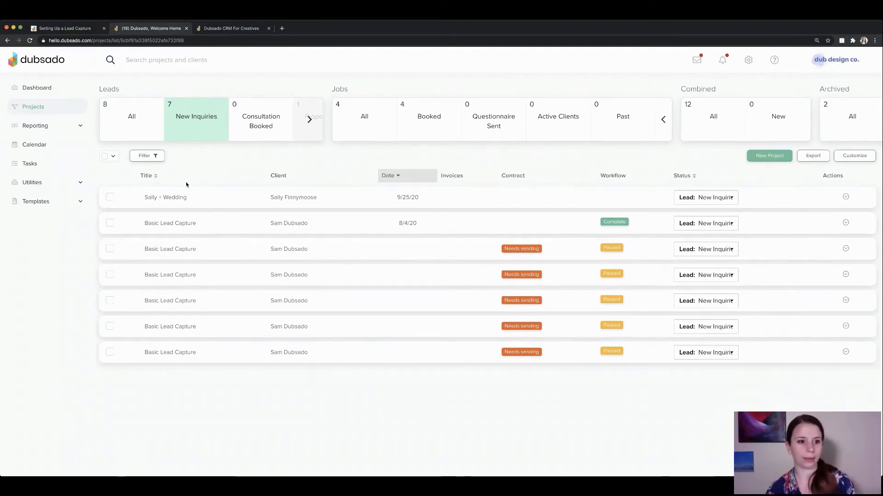
Open the new wedding lead project and check Guest Count 100 and Facebook referral source.
left_click(175, 198)
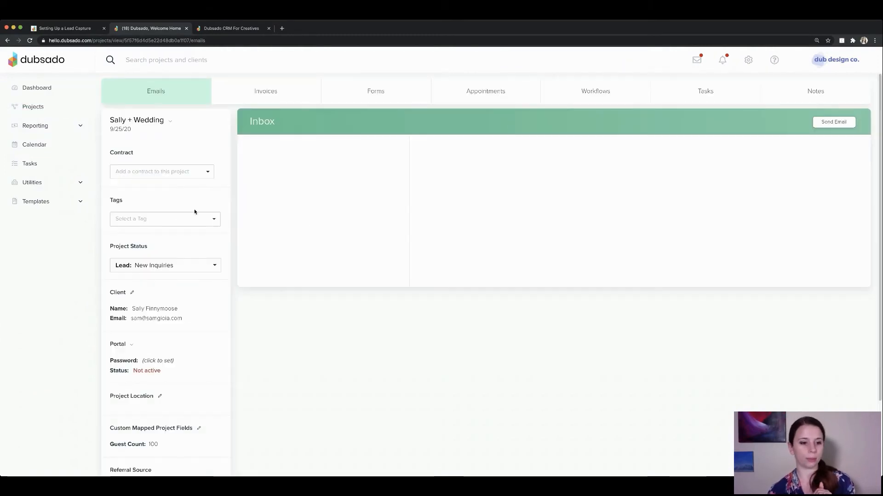
scroll(245, 376, "down", 3)
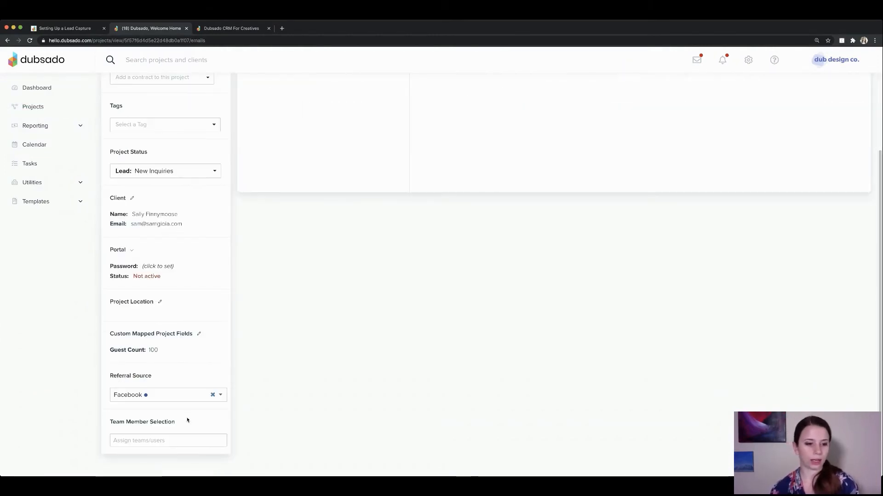
triple_click(163, 353)
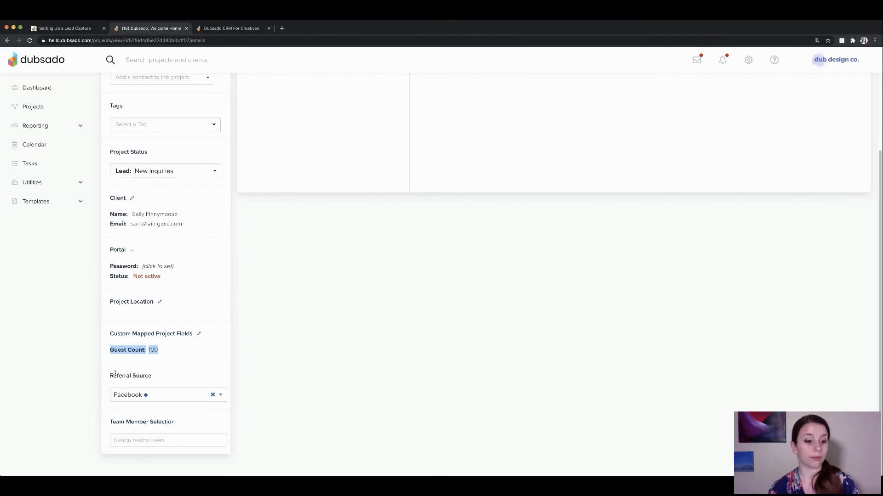
left_click_drag(115, 373, 154, 379)
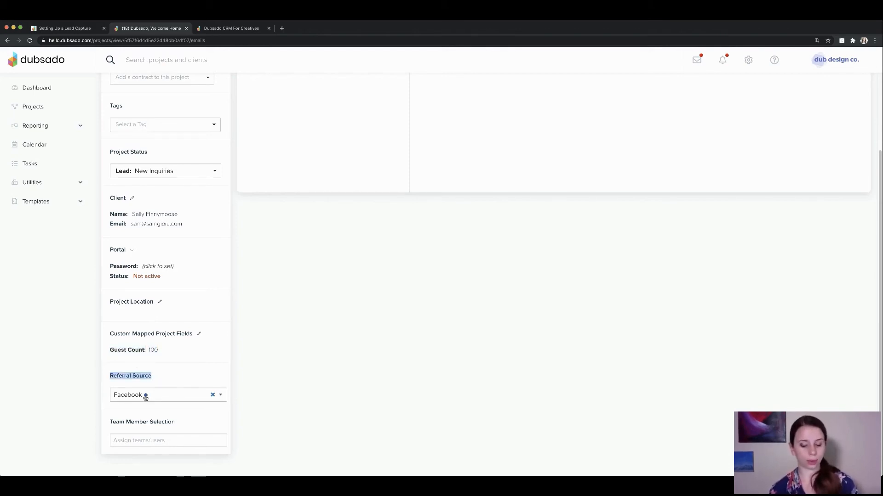
left_click(45, 125)
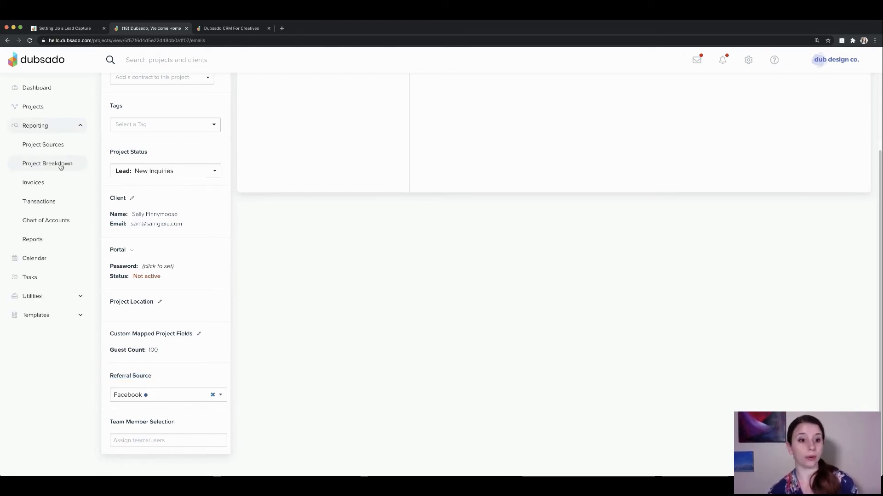
Open the Project Breakdown report and check Projects by Source: 1 project, 100% Facebook.
left_click(61, 166)
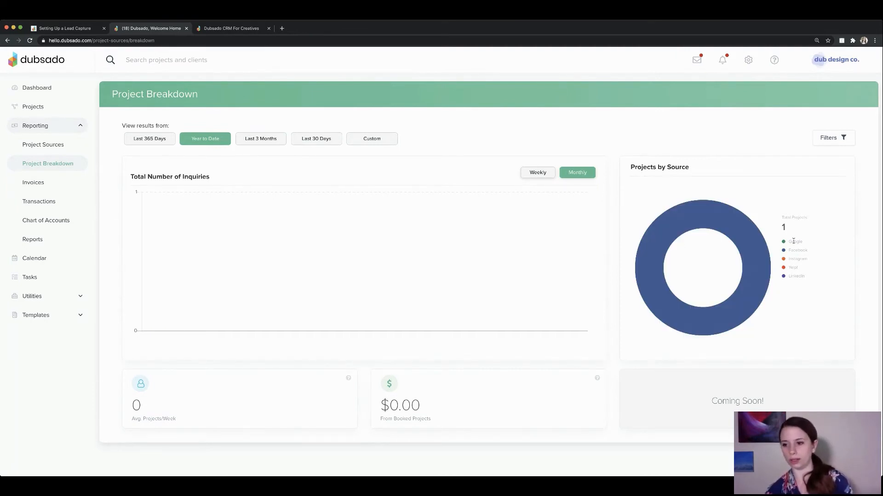
mouse_move(757, 239)
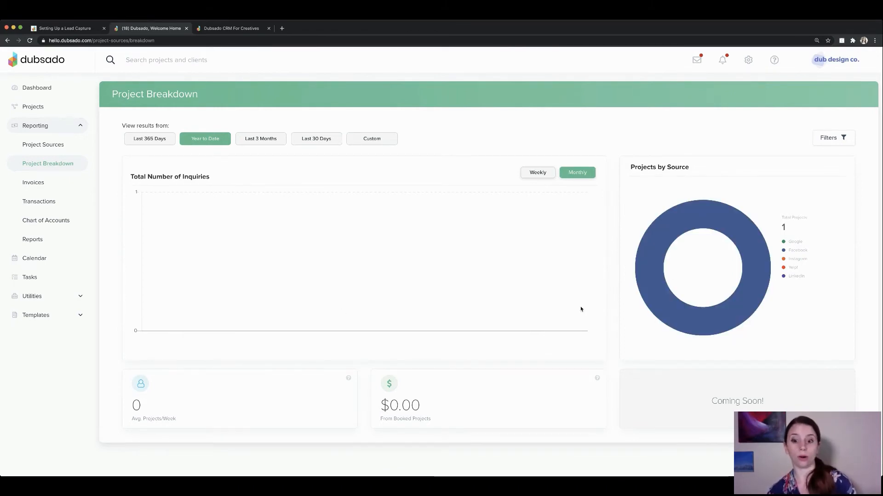
mouse_move(665, 286)
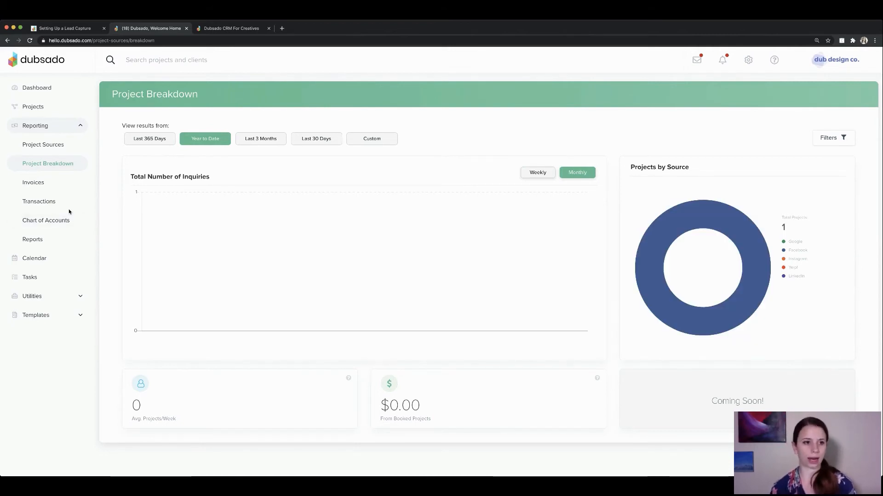
Open the wedding lead from New Inquiries and preview its submitted New Lead Capture Form answers.
left_click(44, 115)
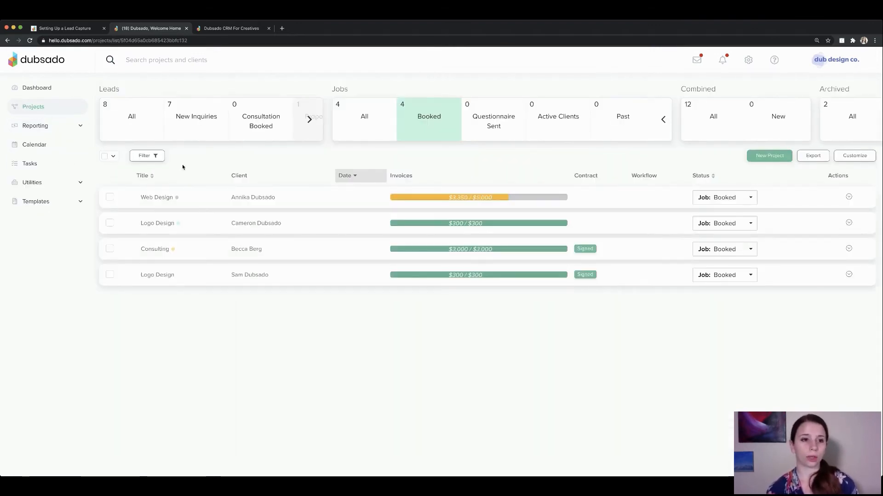
left_click(189, 130)
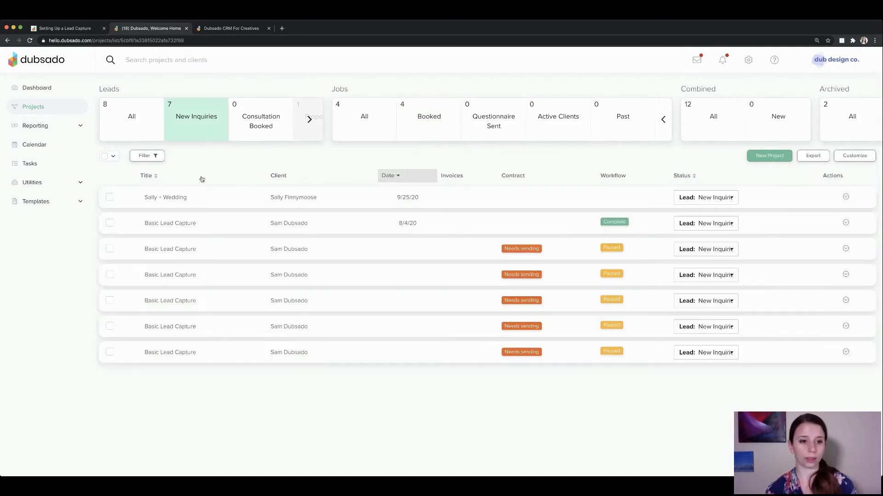
left_click(189, 201)
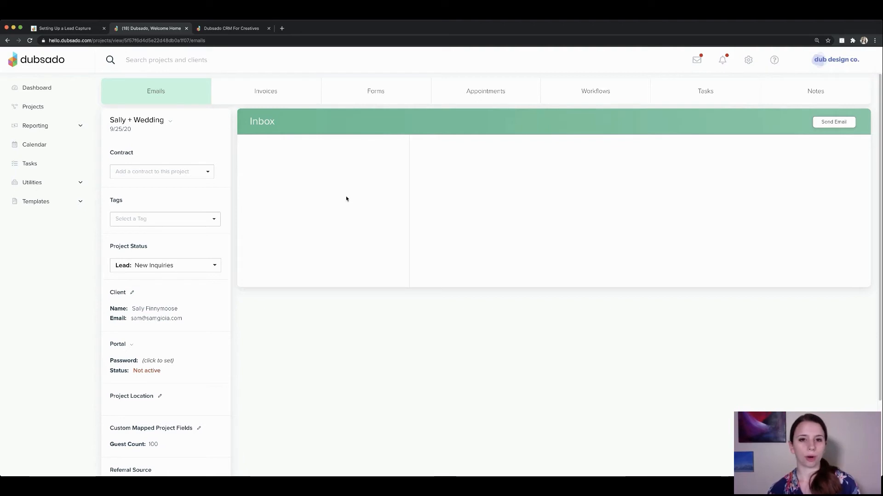
left_click(405, 92)
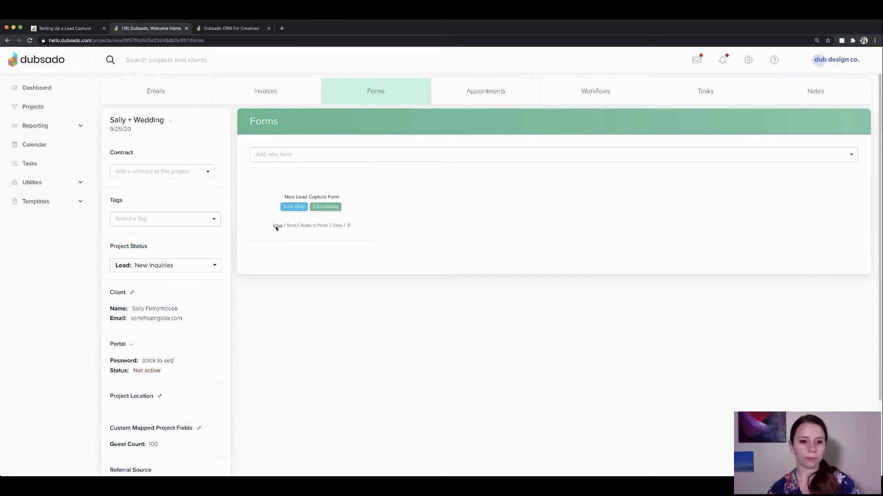
left_click(277, 226)
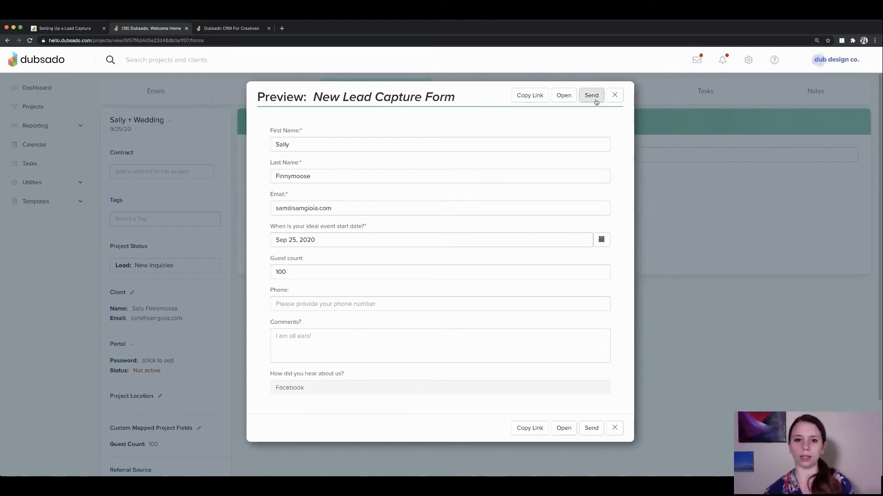
left_click(615, 95)
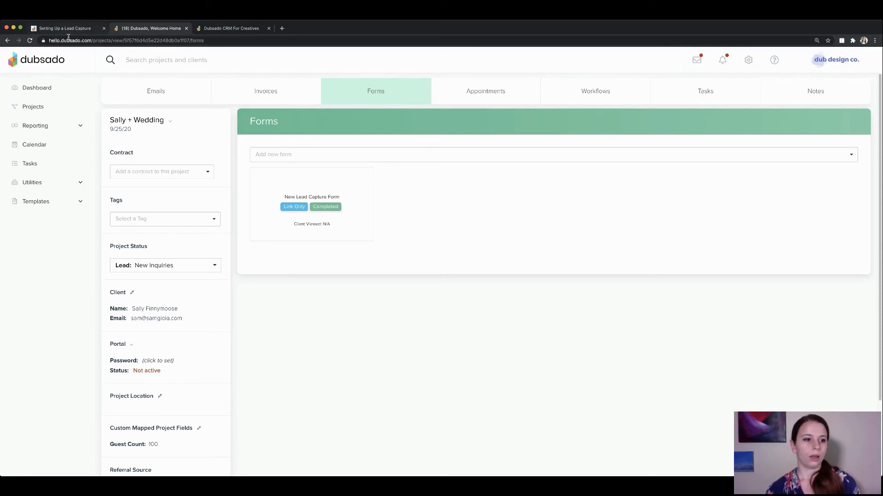
Open the New Lead Capture Form template and add, then delete, an extra Date Select question.
left_click(46, 202)
left_click(33, 244)
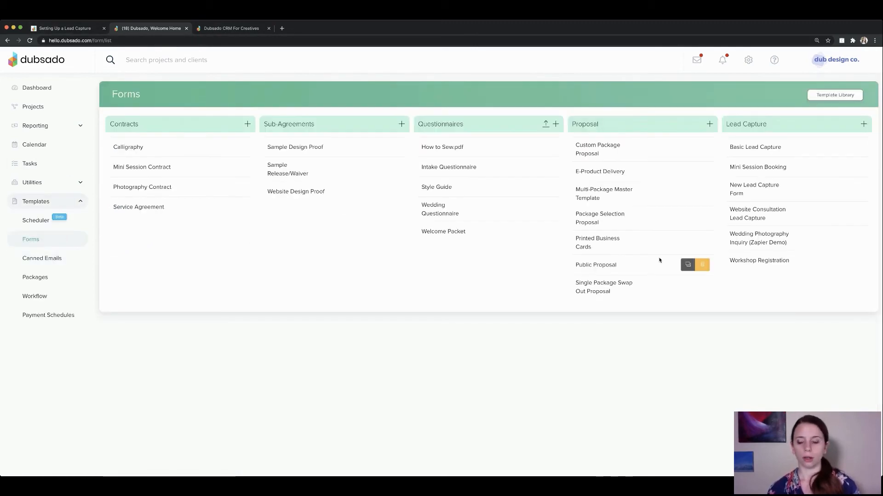
mouse_move(755, 173)
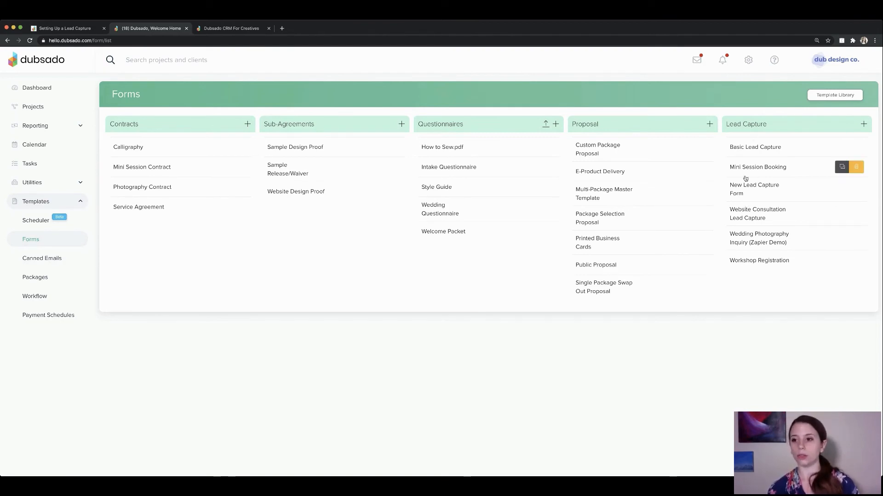
left_click(743, 190)
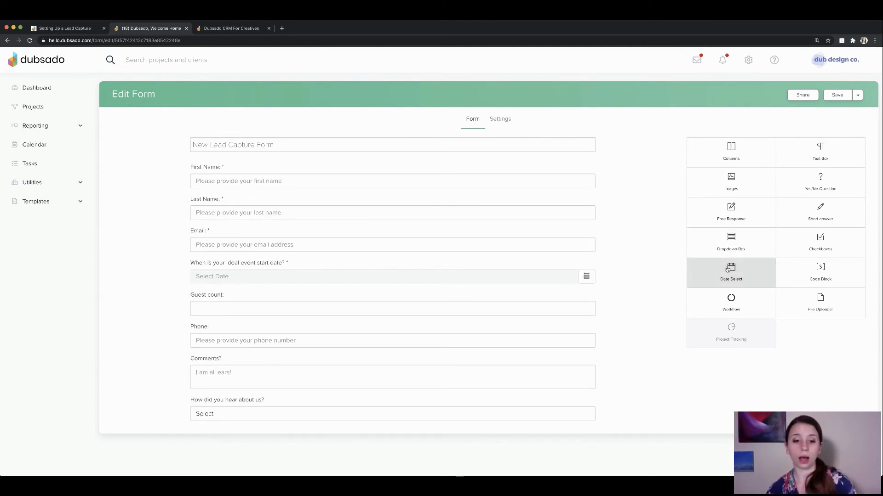
left_click_drag(730, 268, 459, 305)
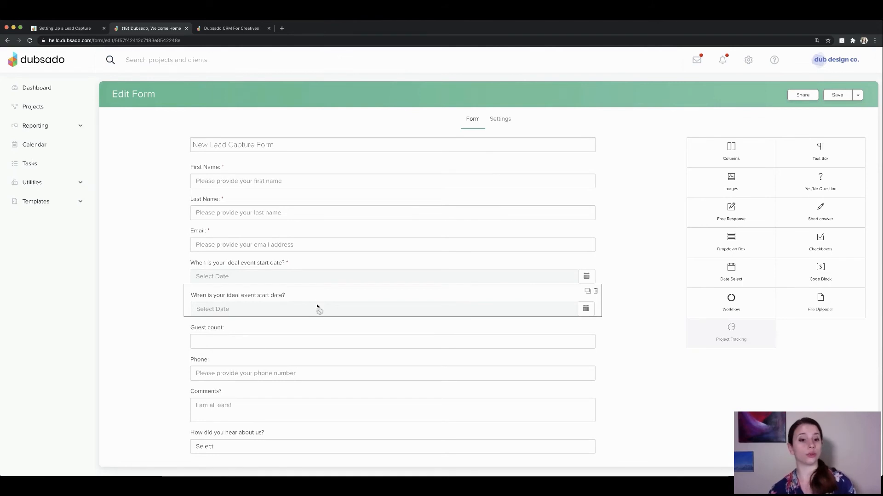
left_click(595, 291)
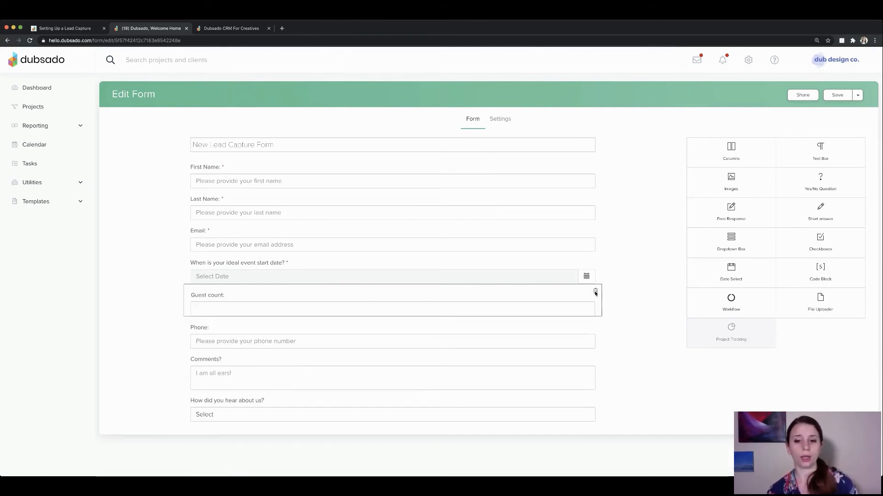
Open the event date question's settings, showing it is required and mapped to Project Date.
left_click(442, 272)
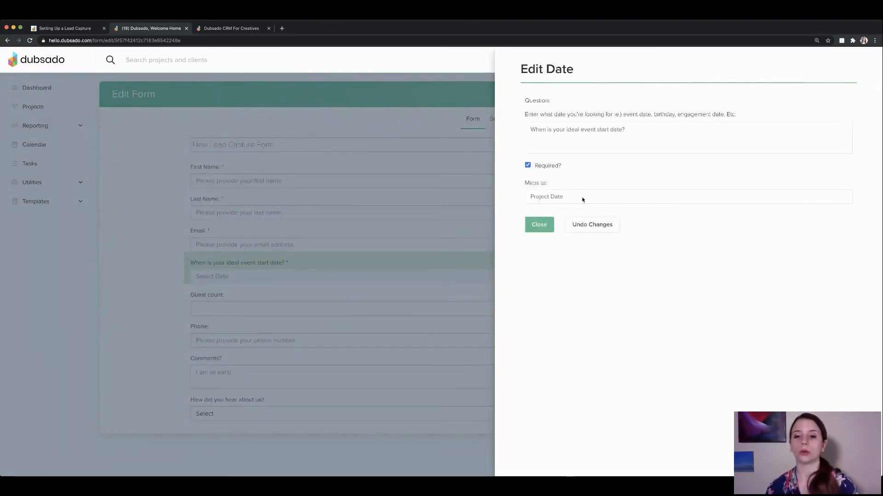
left_click(539, 225)
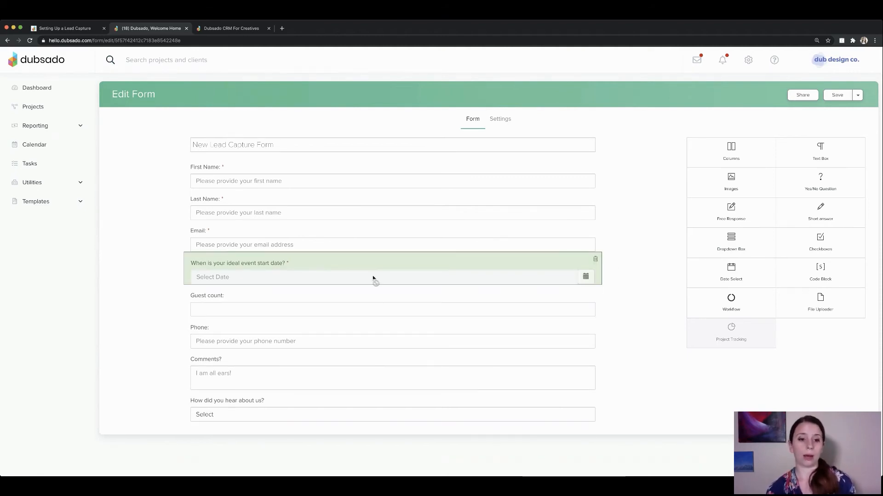
left_click(345, 270)
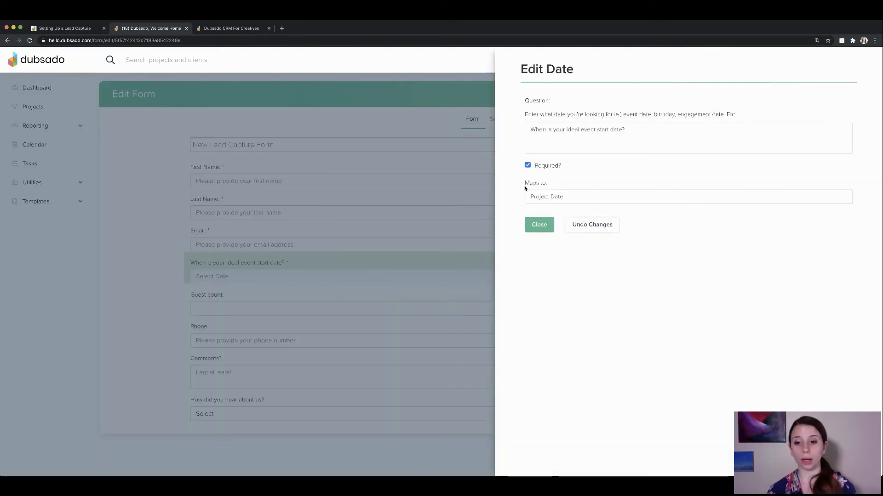
left_click_drag(524, 185, 550, 185)
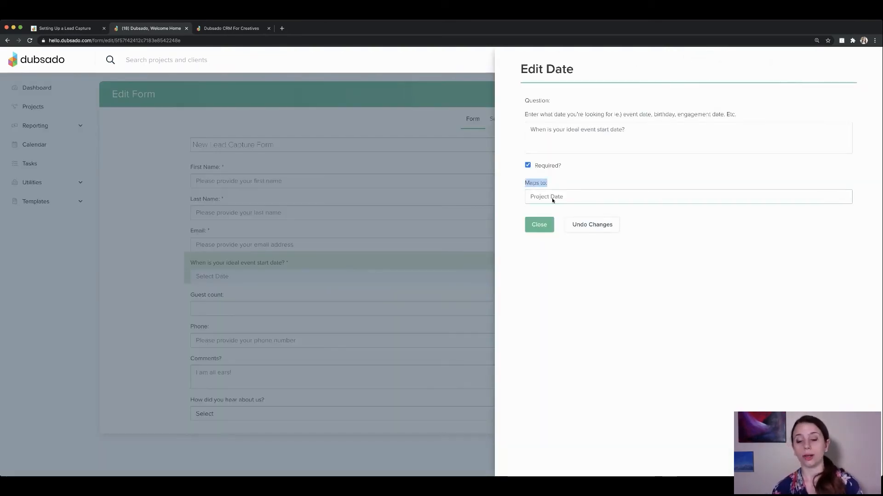
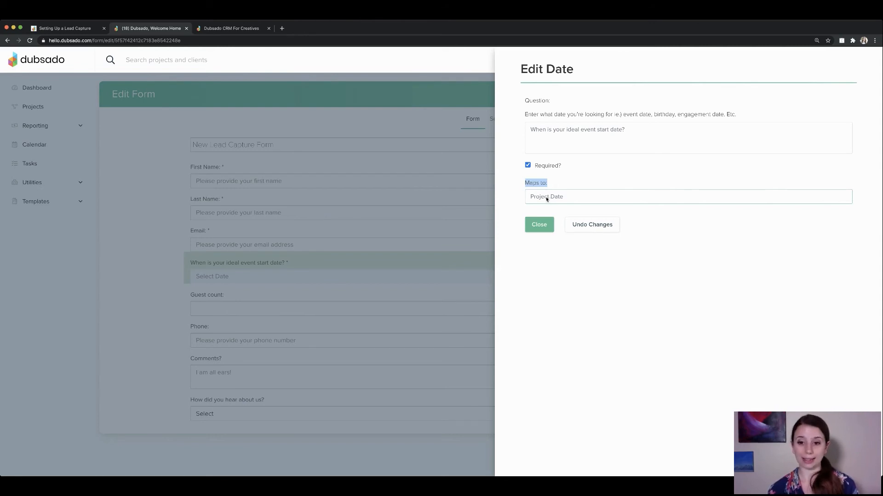
Close the date question's settings and save the lead capture form.
left_click(545, 225)
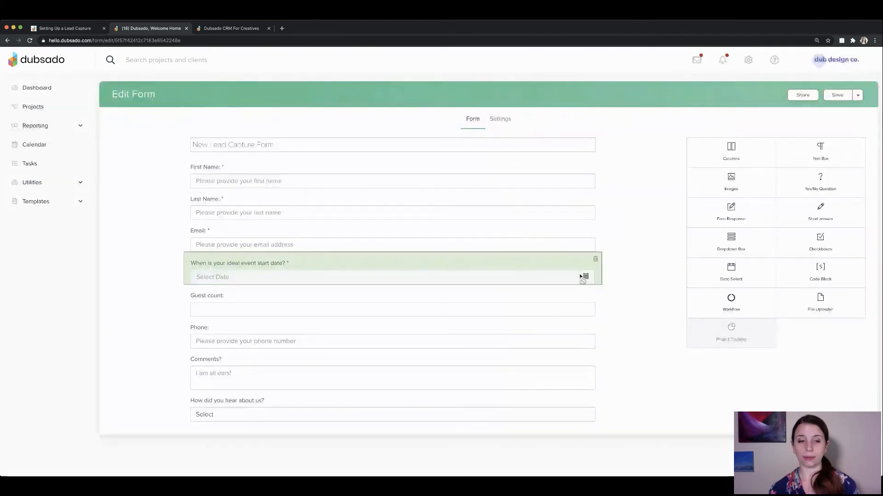
left_click(231, 28)
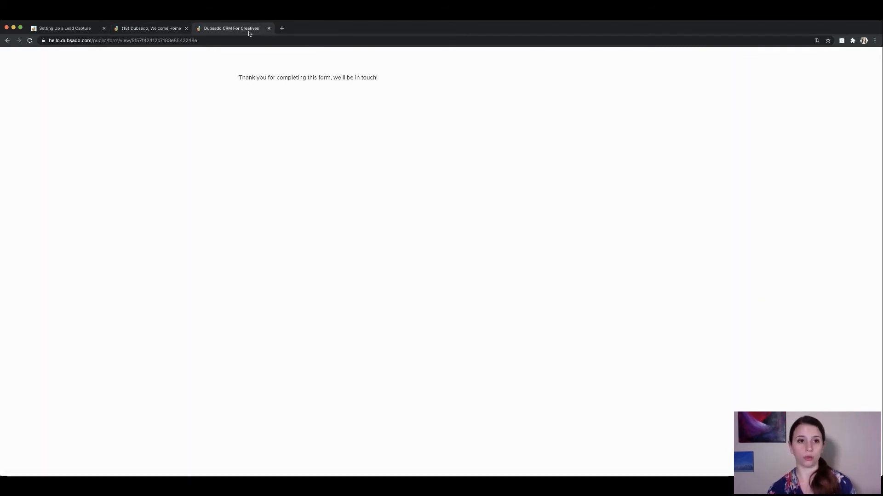
left_click(170, 29)
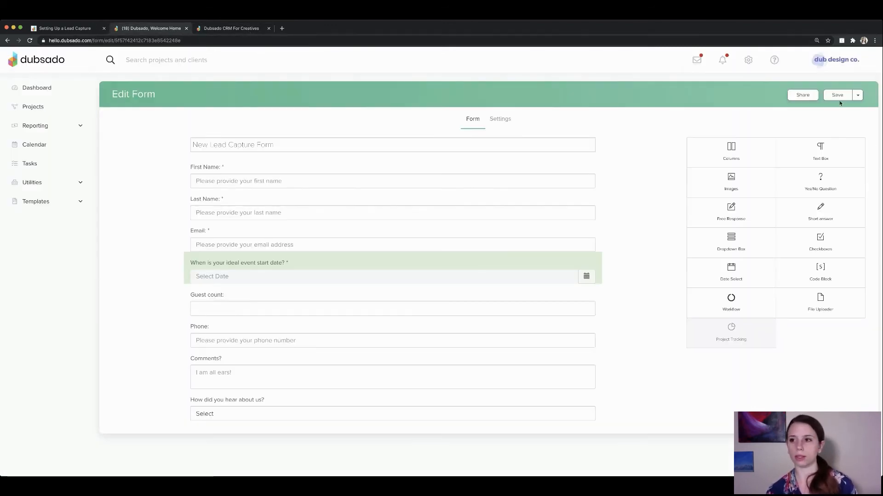
left_click(837, 97)
Copy the form's Direct Link and load it in the third browser tab.
left_click(802, 95)
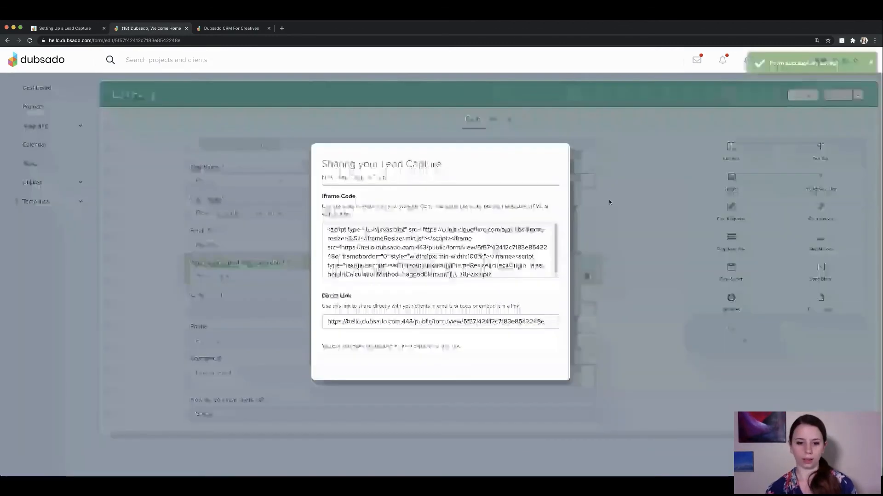
left_click(452, 327)
key("super+c")
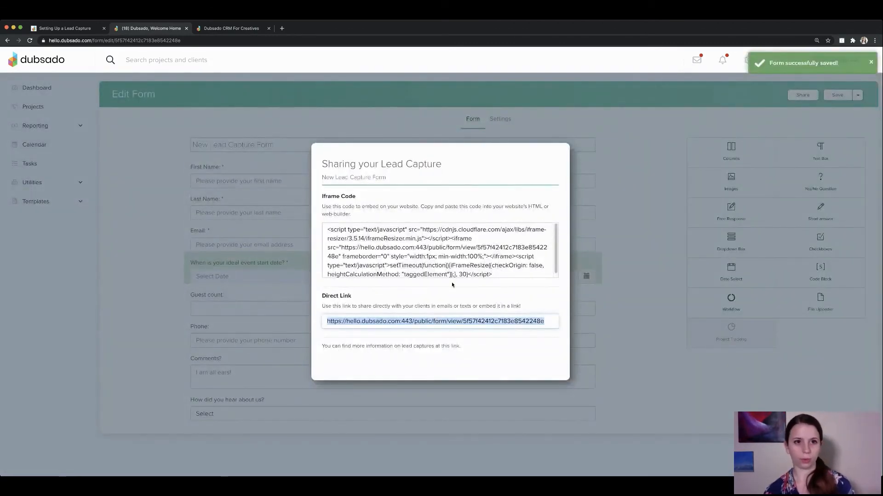
left_click(256, 29)
left_click(256, 40)
key("super+v")
key("Return")
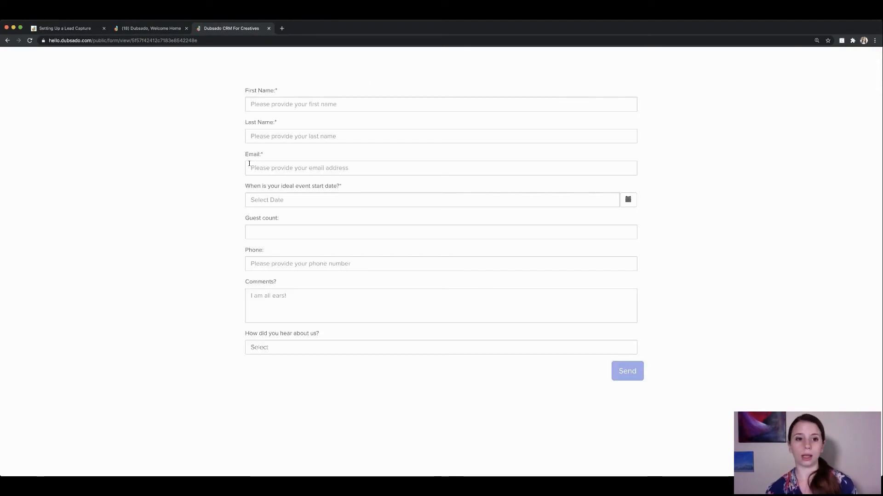
Check the live form's Select Date calendar picker, then go back to the form editor.
left_click(628, 199)
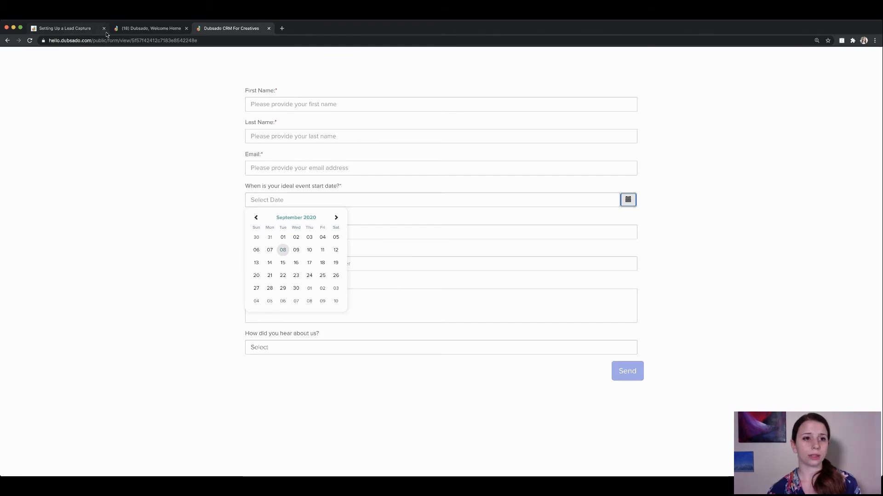
left_click(138, 28)
Map the date question to Project Start Date and save, overwriting the previous version.
left_click(652, 297)
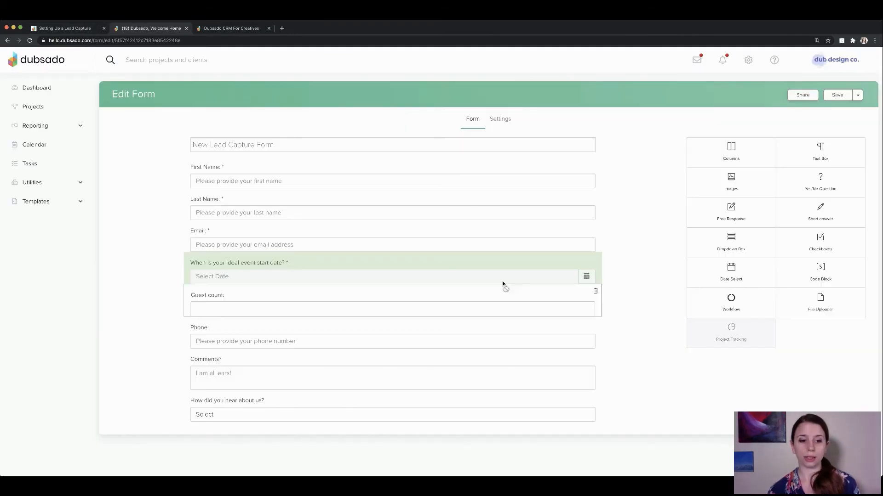
left_click(476, 279)
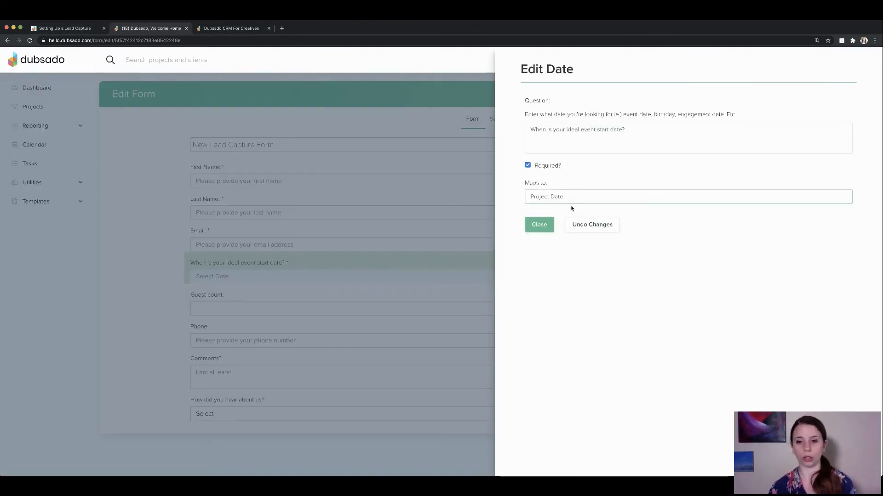
left_click(571, 208)
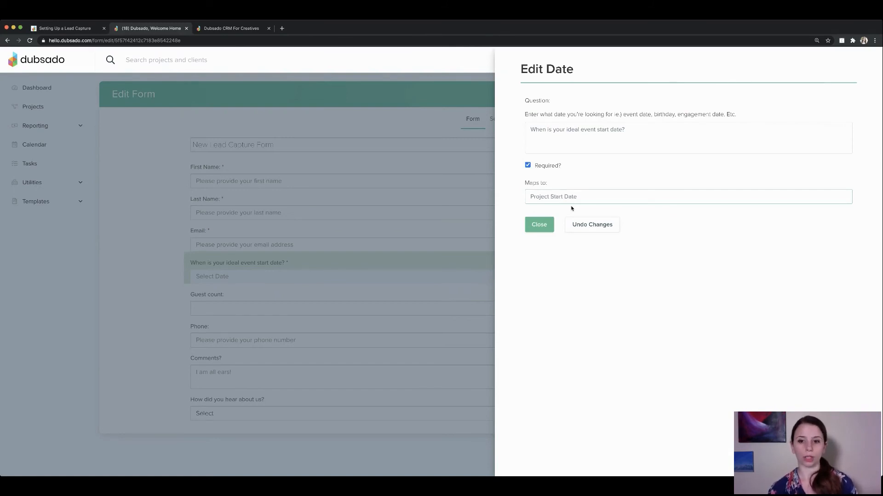
left_click(538, 224)
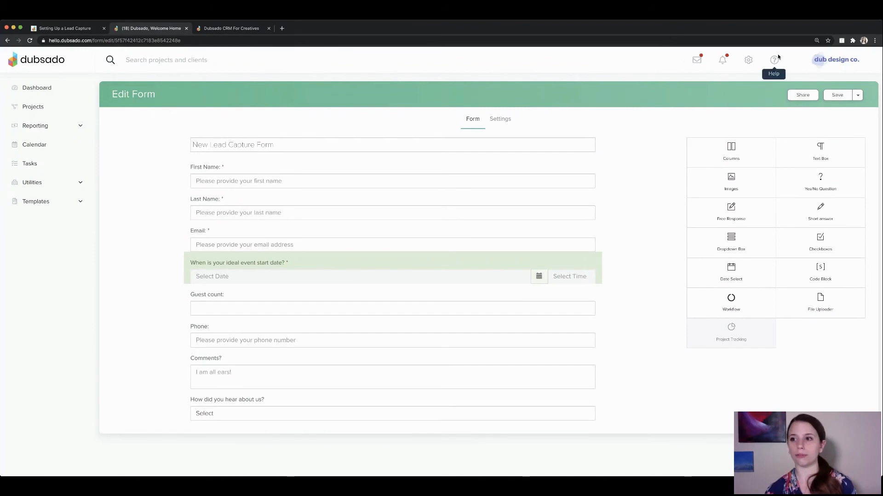
left_click(835, 95)
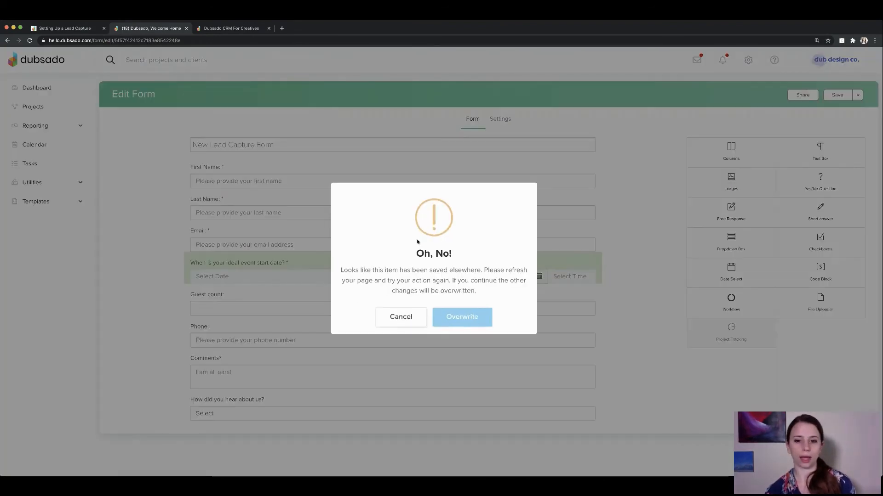
left_click(460, 317)
Reload the public form and test the date question with Sep 9, 2020 at 10:30 AM.
key("ctrl+Tab")
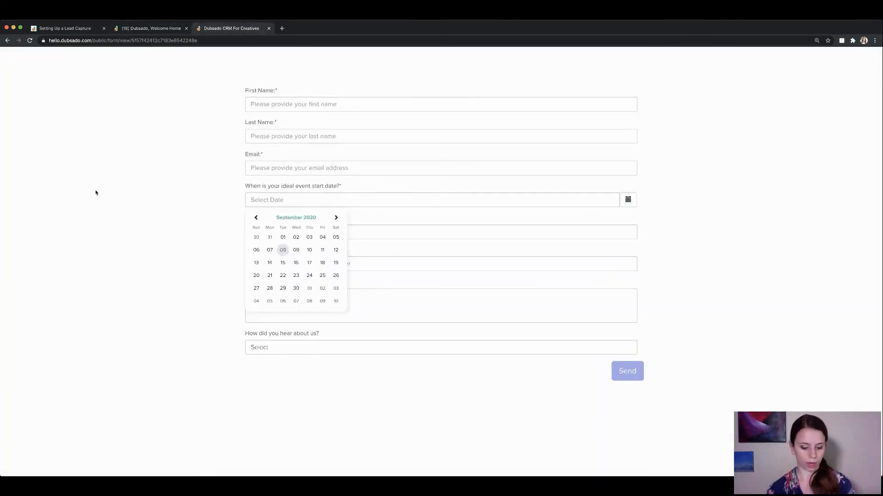
key("super+r")
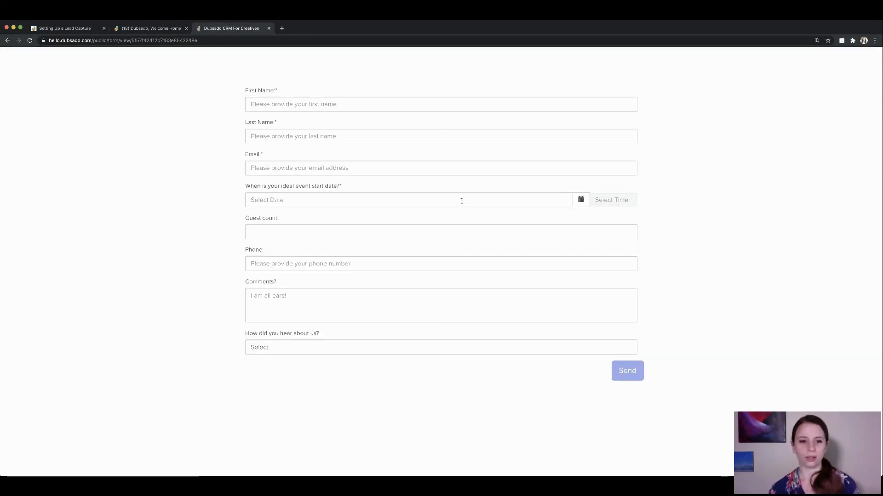
left_click(461, 201)
left_click(296, 250)
left_click(614, 199)
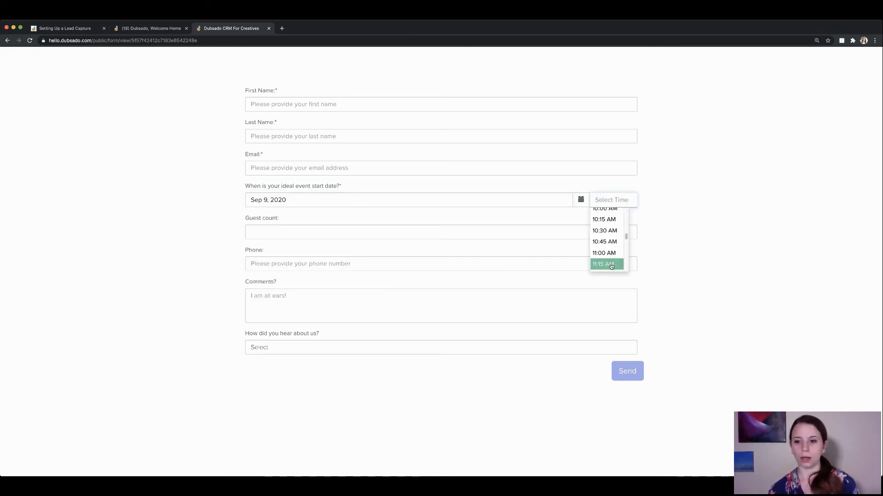
left_click(605, 231)
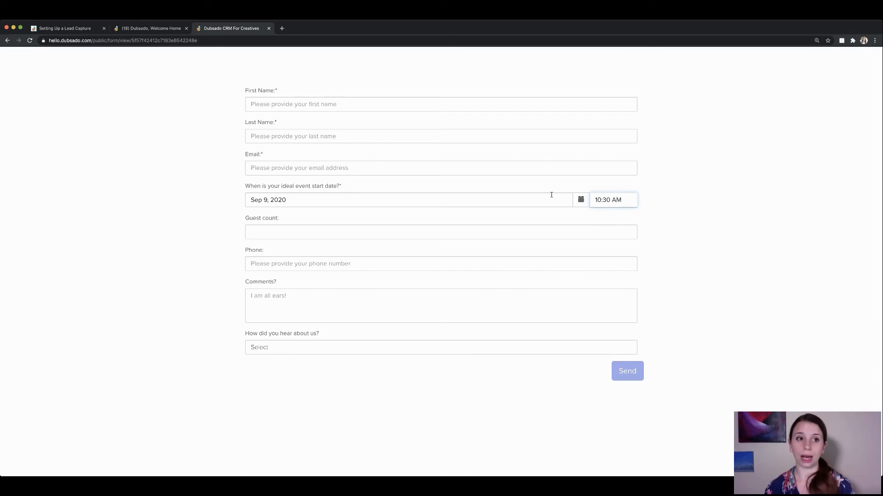
left_click(154, 28)
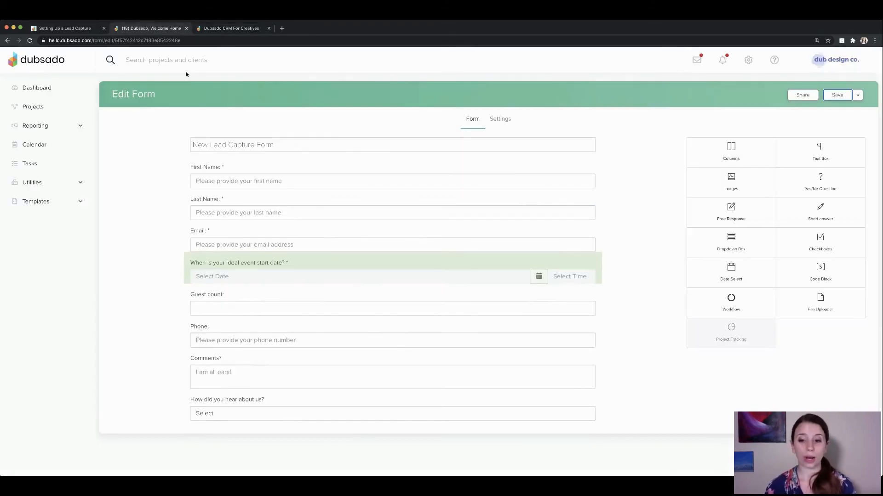
Review the start-date question's Maps to setting.
left_click(478, 272)
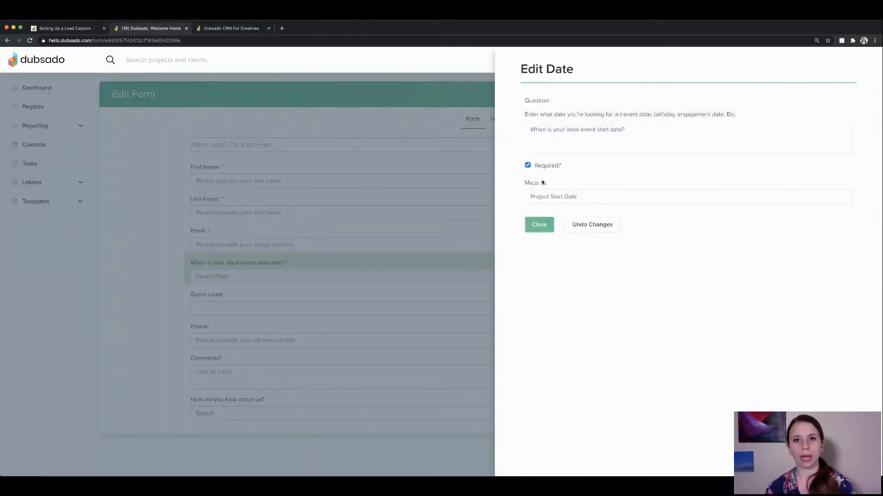
left_click_drag(525, 182, 554, 182)
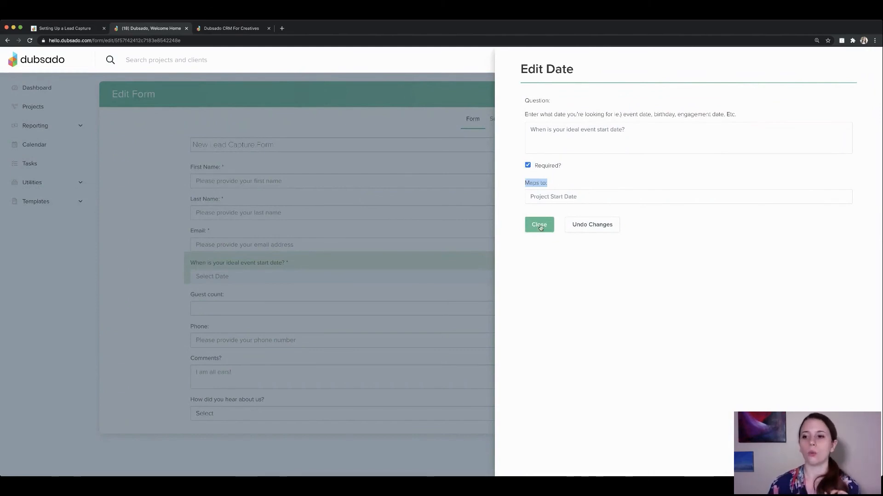
key("Escape")
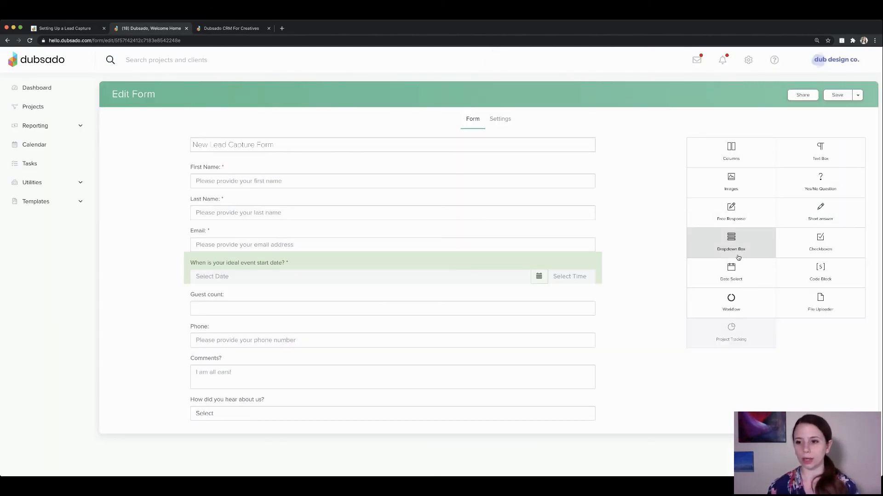
Add a required date question mapped to Project End Date, asking 'When is your ideal event end date?'.
left_click_drag(734, 272, 497, 300)
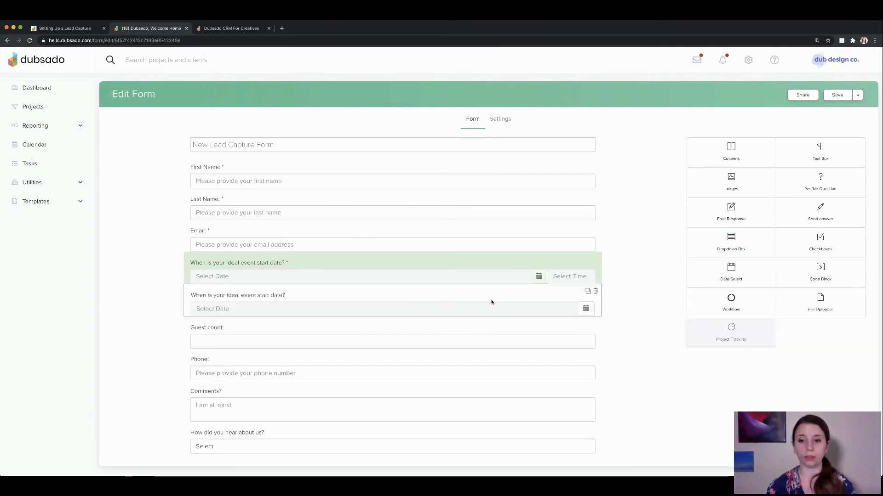
left_click(491, 301)
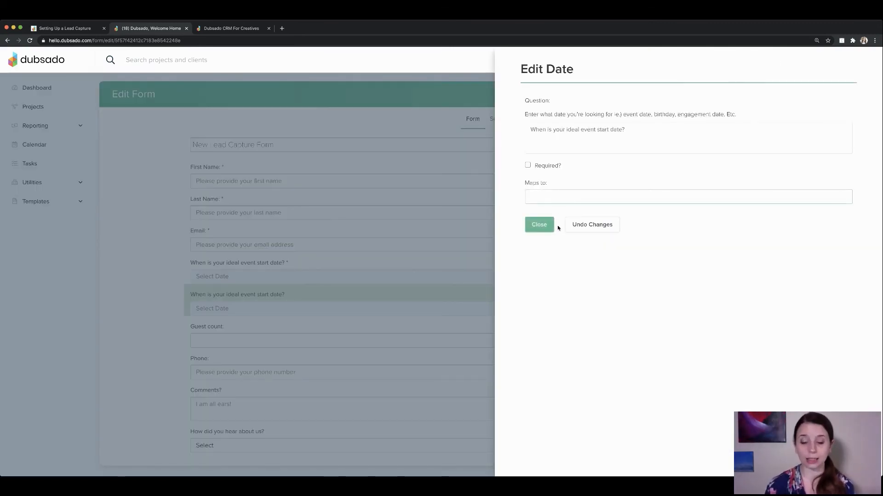
left_click(527, 166)
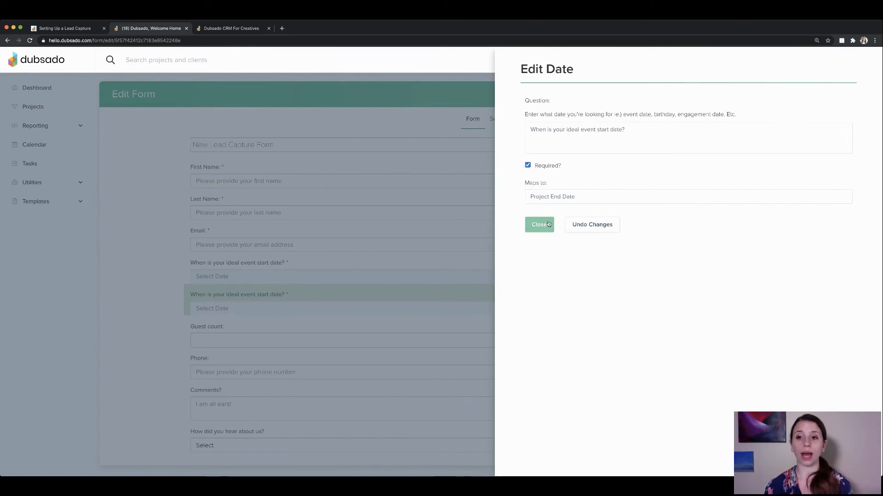
double_click(601, 131)
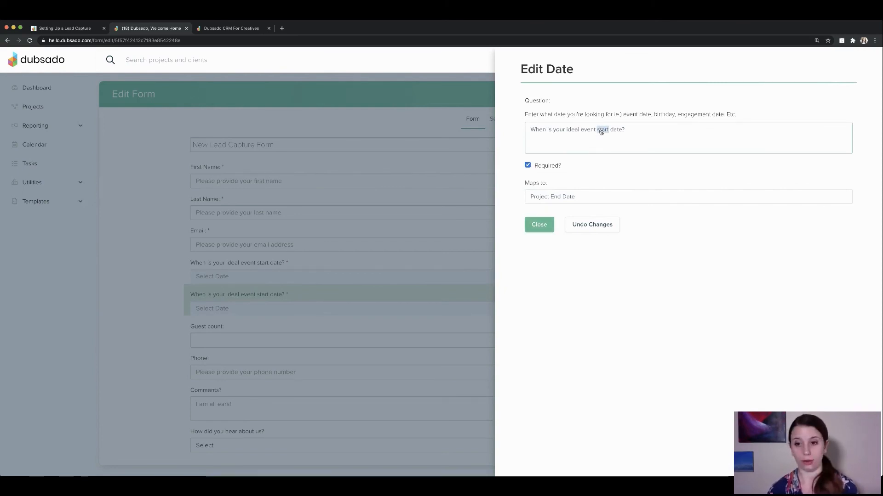
type("end")
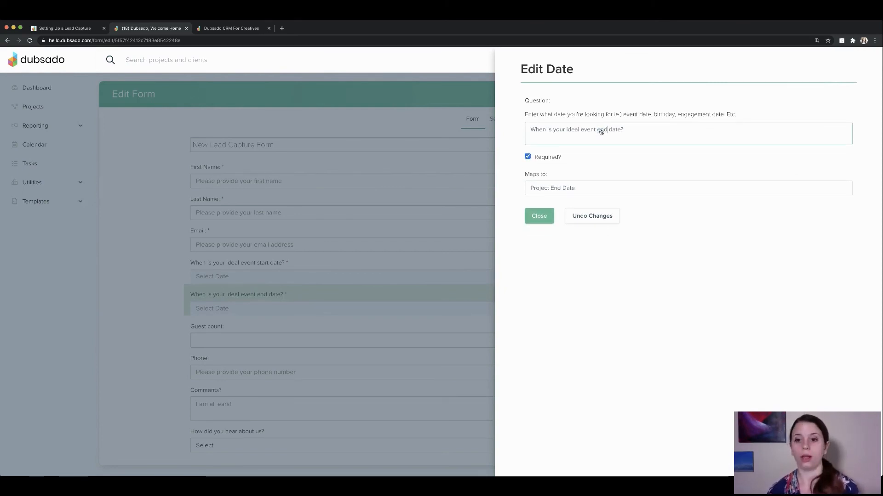
left_click(546, 216)
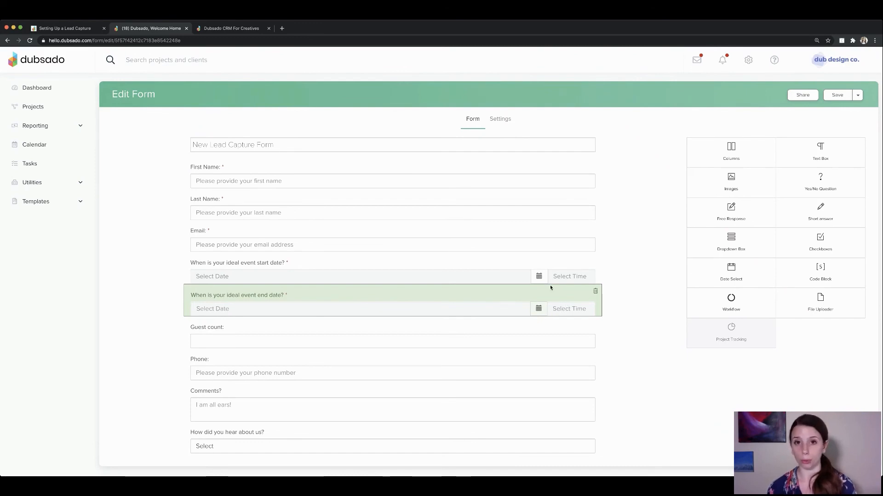
Save the form, reload the public form, and set the start to Sep 9, 2020 at 9:00 AM.
left_click(837, 95)
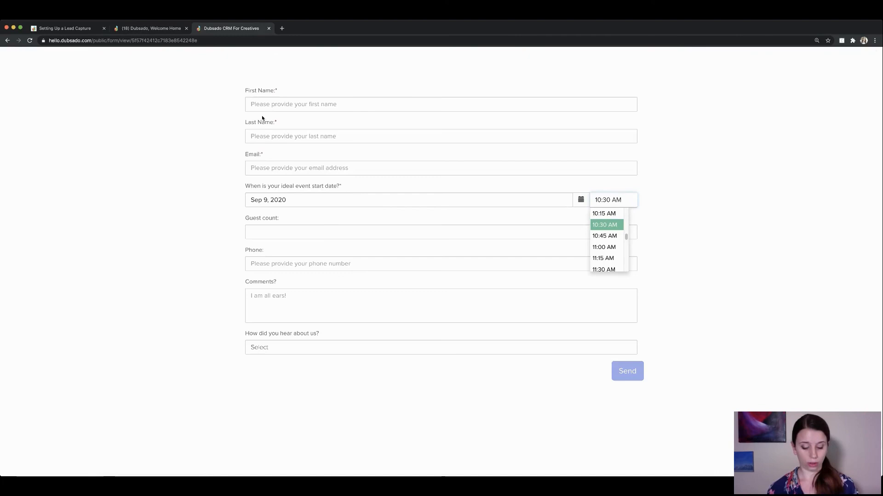
key("super+r")
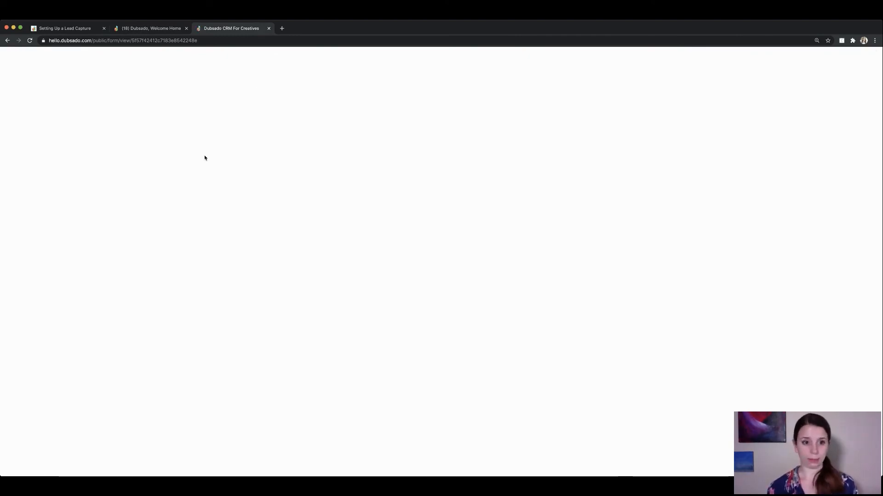
left_click(285, 201)
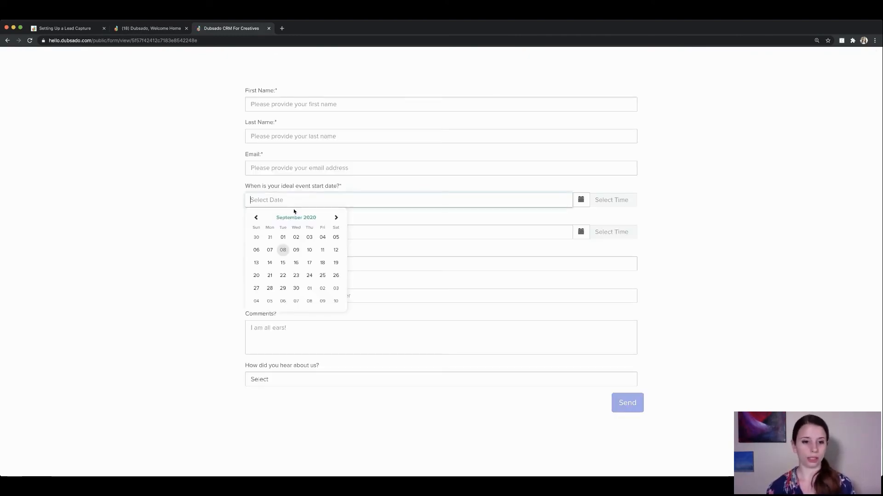
left_click(296, 250)
left_click(610, 200)
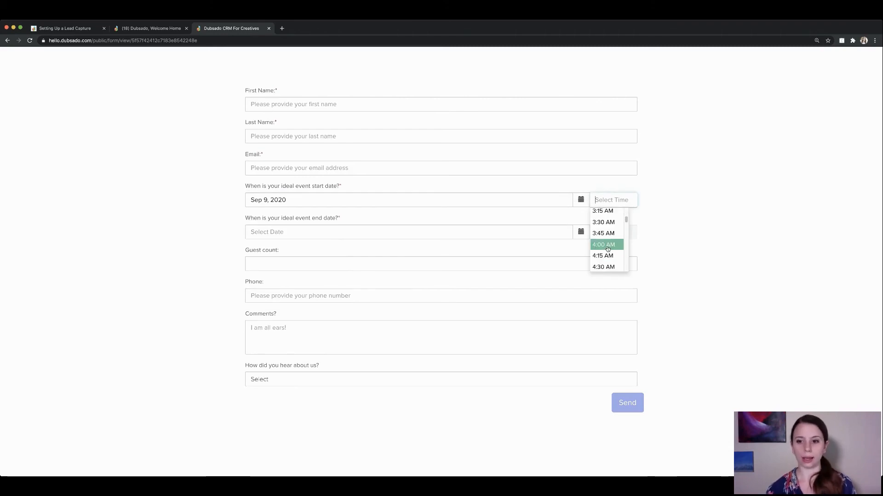
scroll(606, 234, "down", 8)
left_click(605, 226)
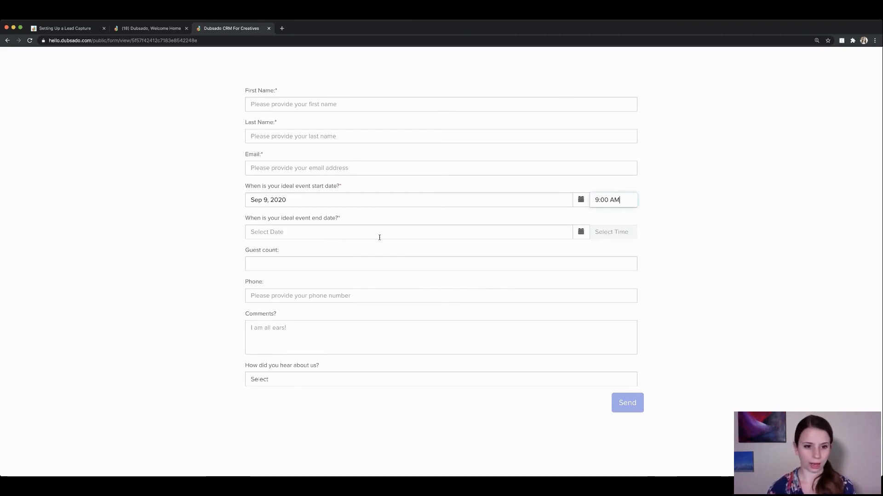
Set the event end to Sep 9 at 12:00 PM, then switch to the Notion guide.
left_click(379, 237)
left_click(294, 281)
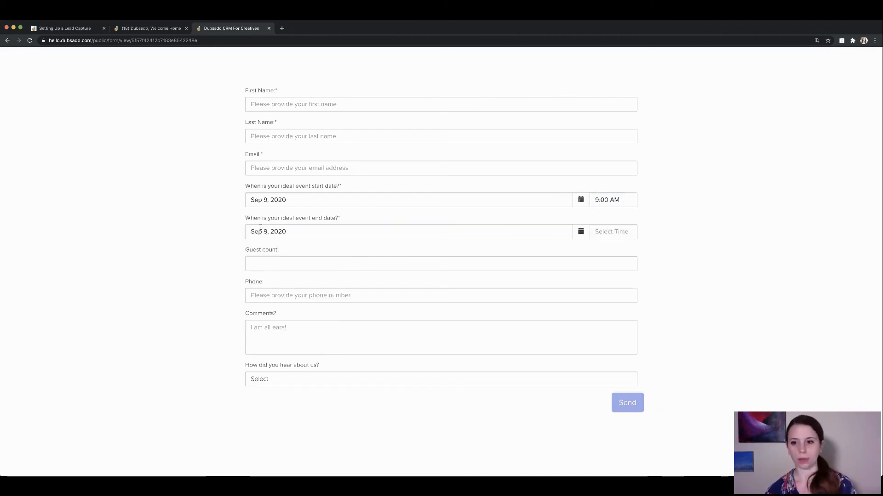
left_click(616, 233)
scroll(607, 281, "down", 3)
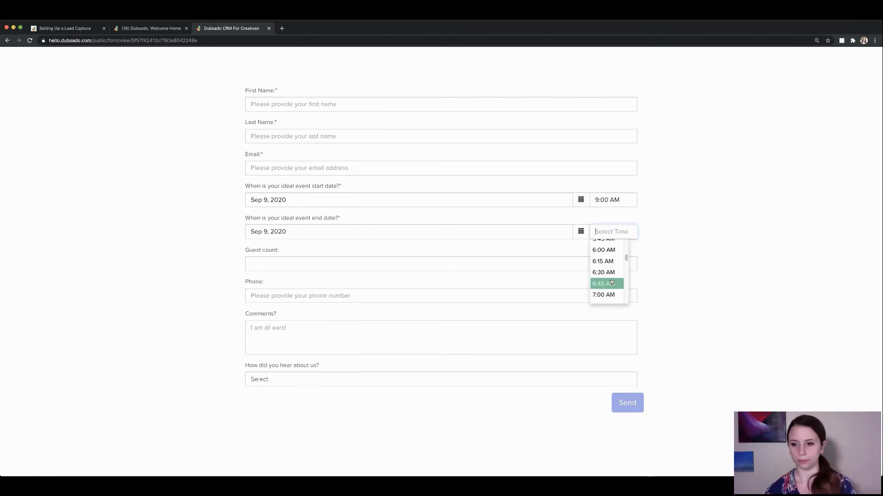
scroll(607, 276, "down", 6)
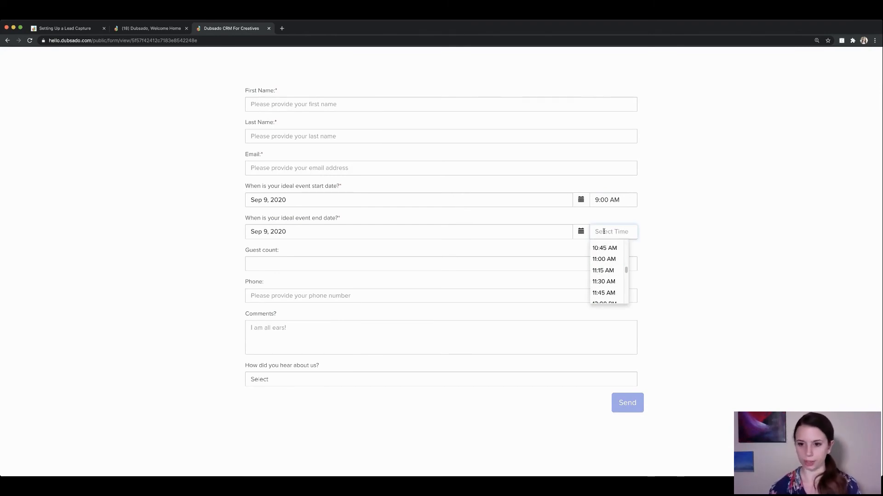
type("12")
key("Return")
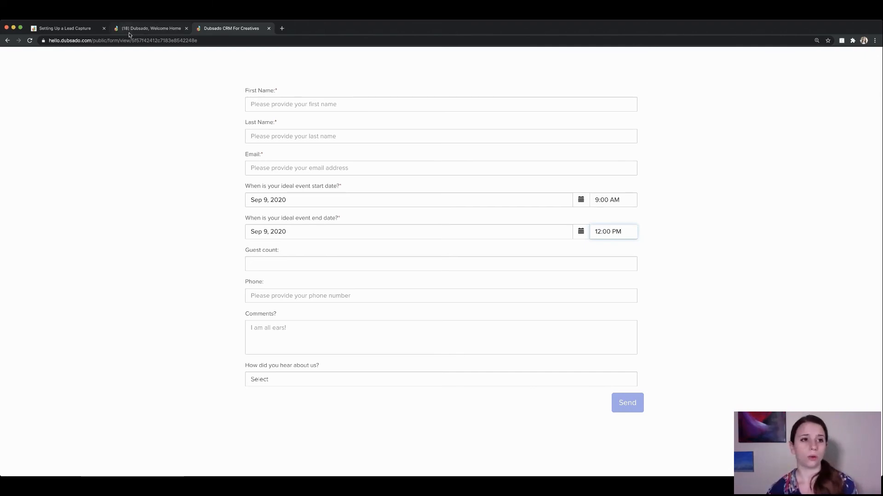
left_click(71, 30)
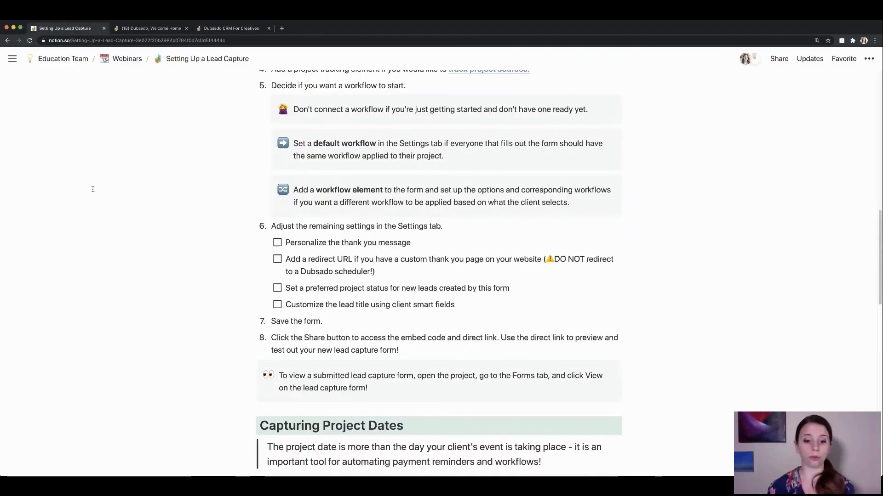
Scroll the Notion guide to Capturing Project Dates and return to the Dubsado form editor.
scroll(200, 289, "down", 7)
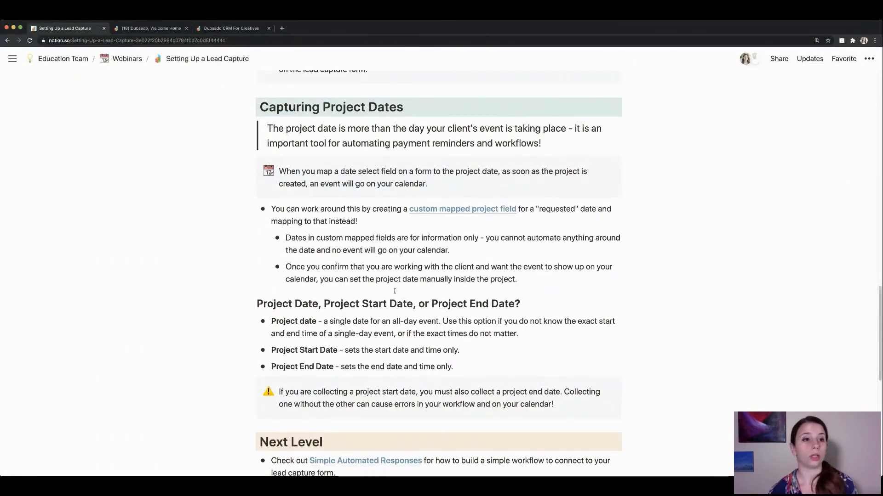
left_click(133, 31)
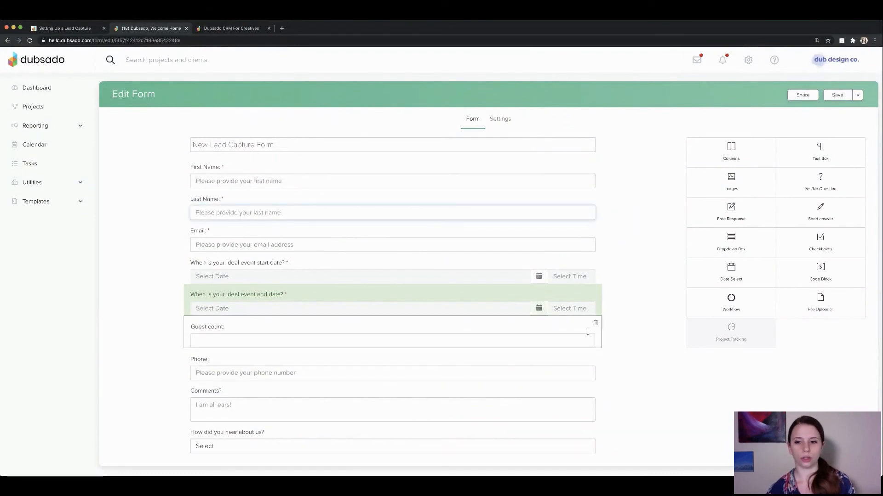
Delete both the event end date and event start date questions.
left_click(595, 291)
left_click(533, 278)
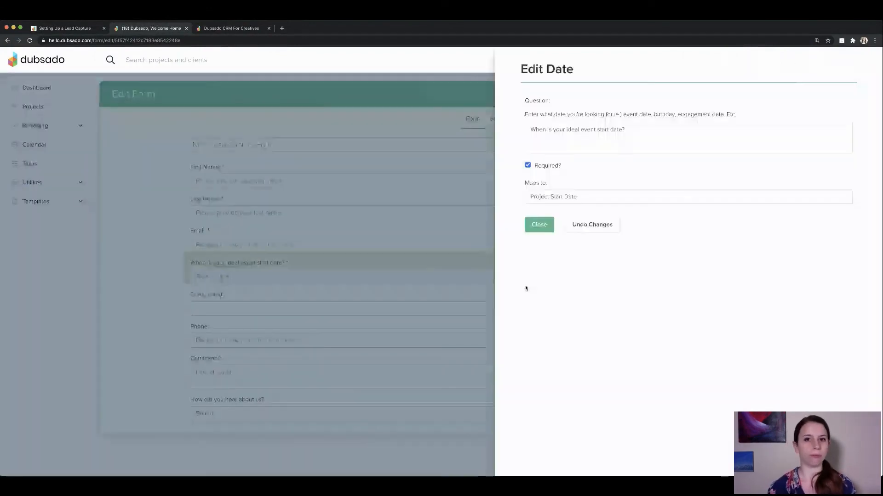
left_click(538, 224)
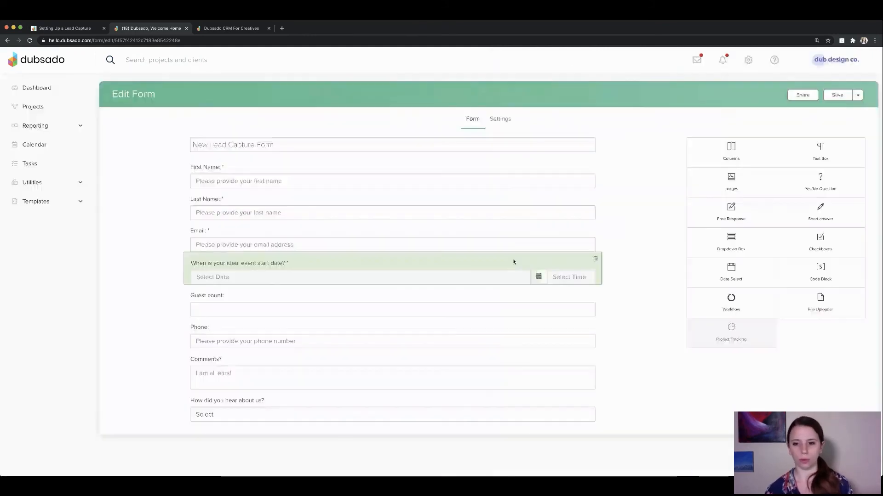
left_click(594, 262)
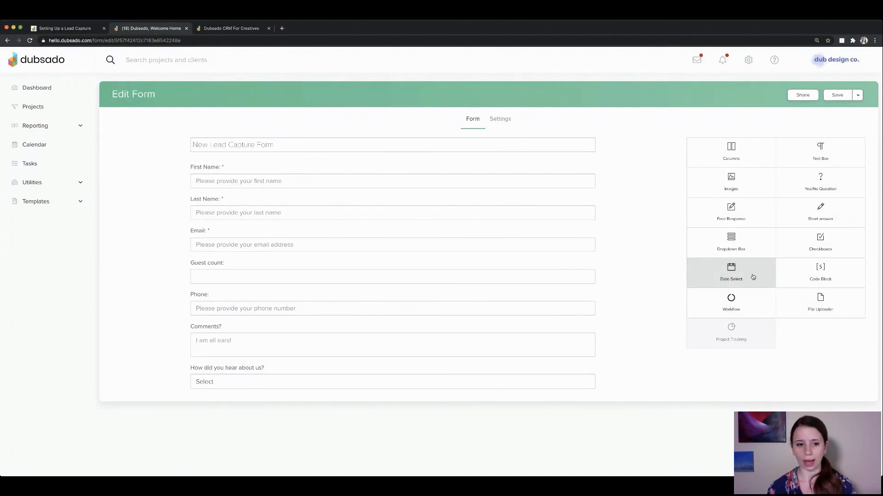
Add a new date question below Guest count, then go to the account settings.
left_click_drag(733, 276, 493, 256)
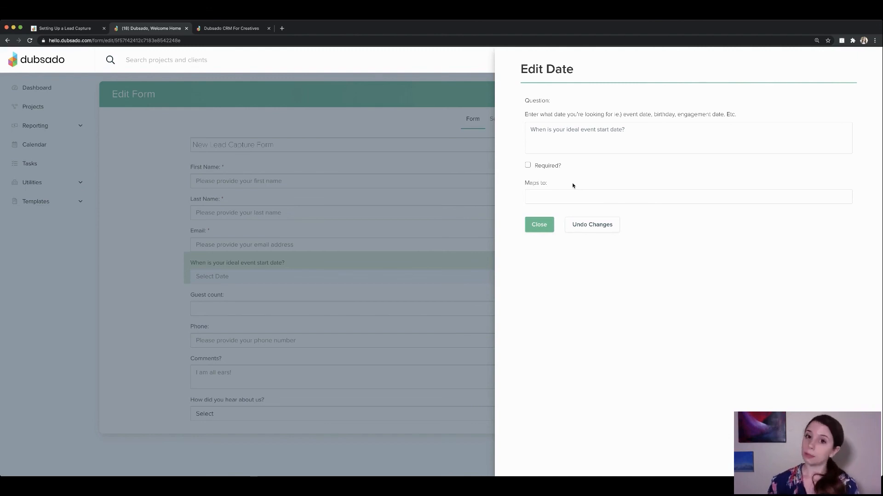
left_click(542, 226)
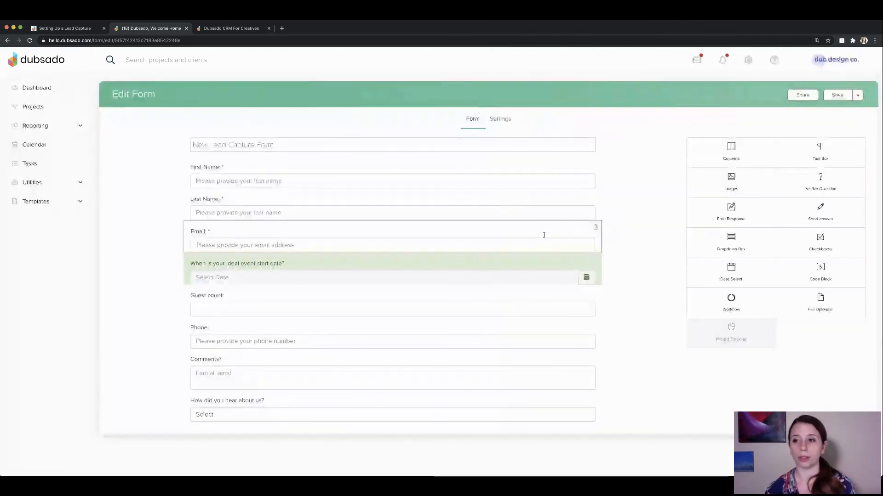
left_click(747, 60)
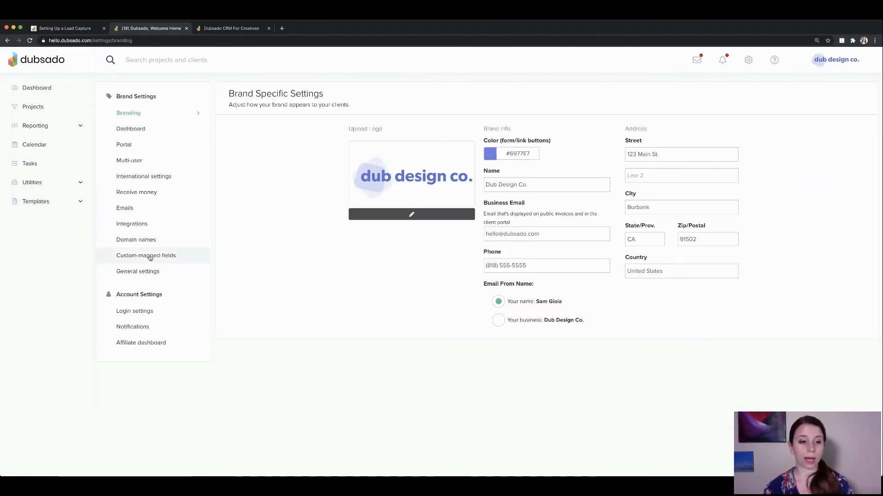
Create a project custom-mapped field 'Requested Date' of type date, then open Templates > Forms.
left_click(150, 256)
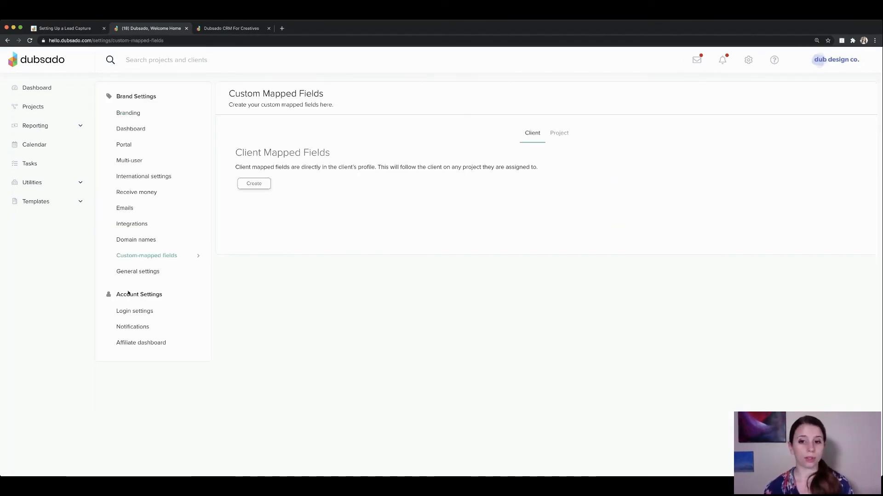
left_click(566, 134)
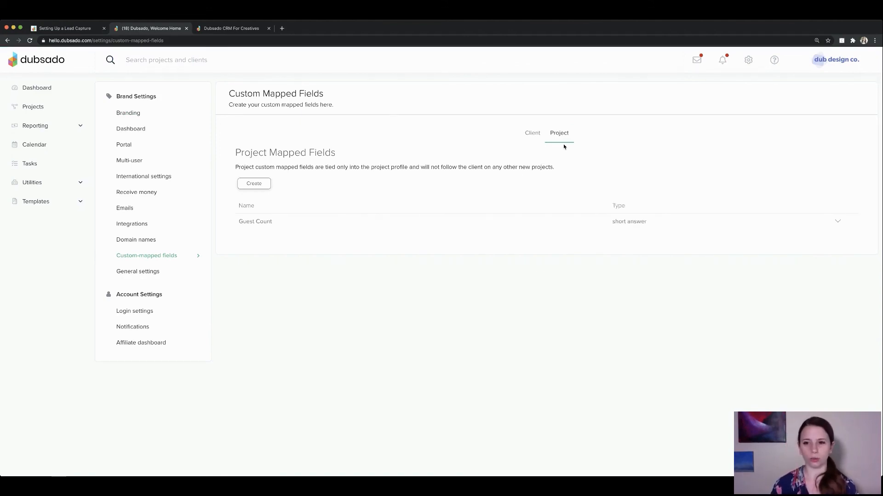
left_click(252, 184)
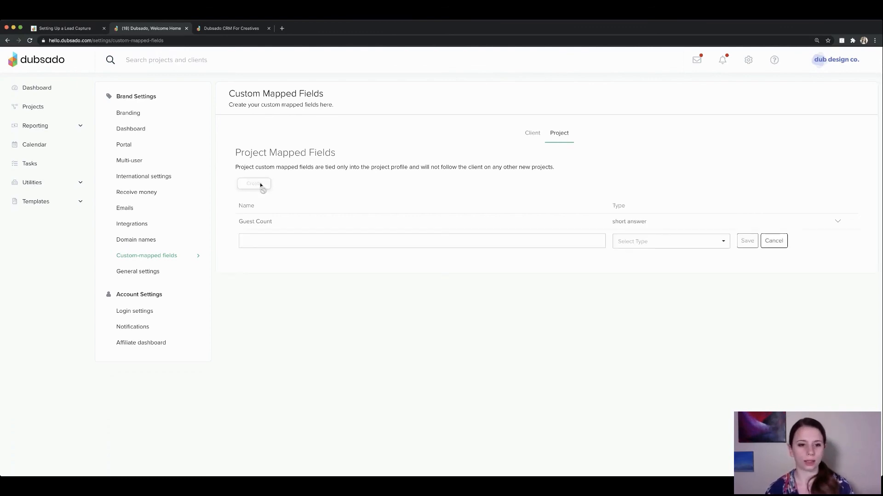
left_click(306, 237)
type("Requ")
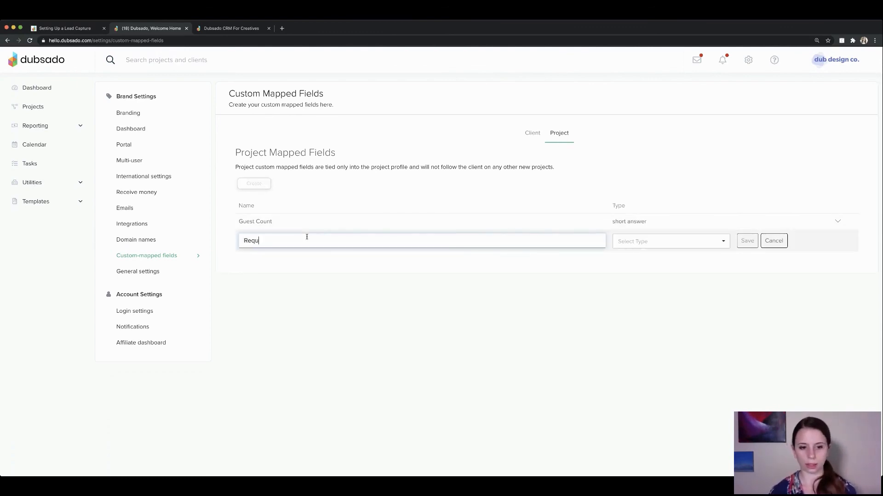
type("ested Date")
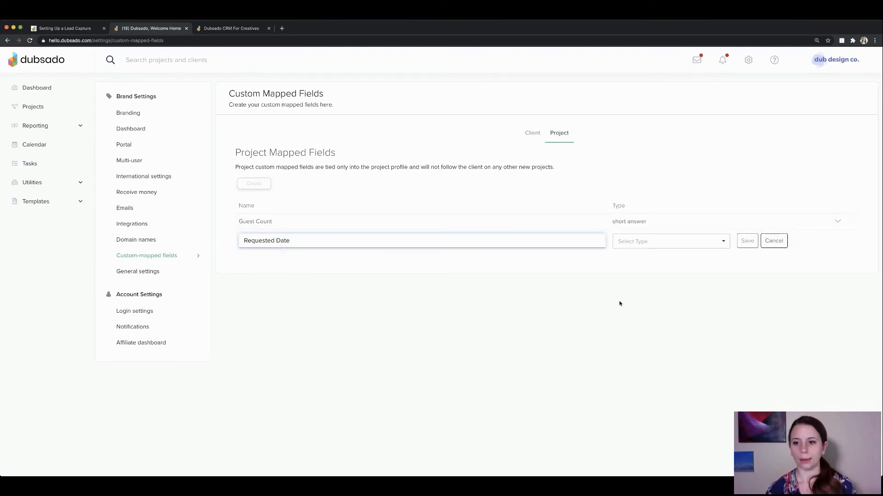
left_click(649, 239)
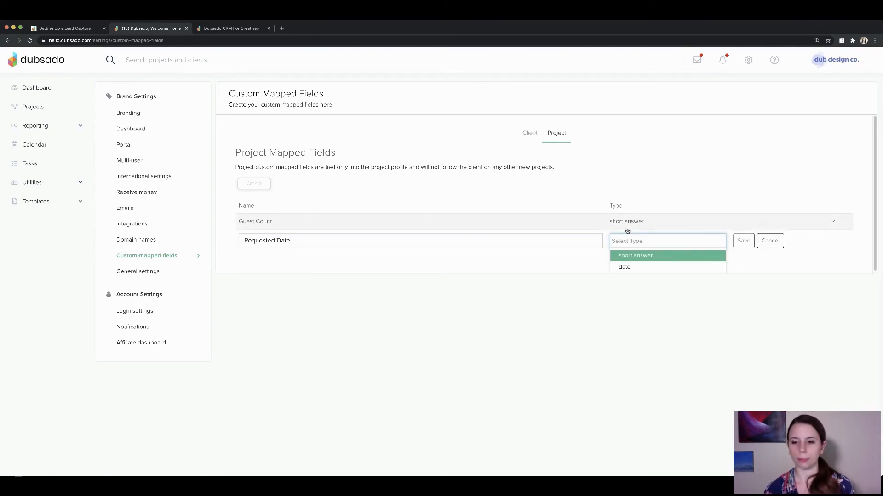
left_click(641, 269)
left_click(747, 241)
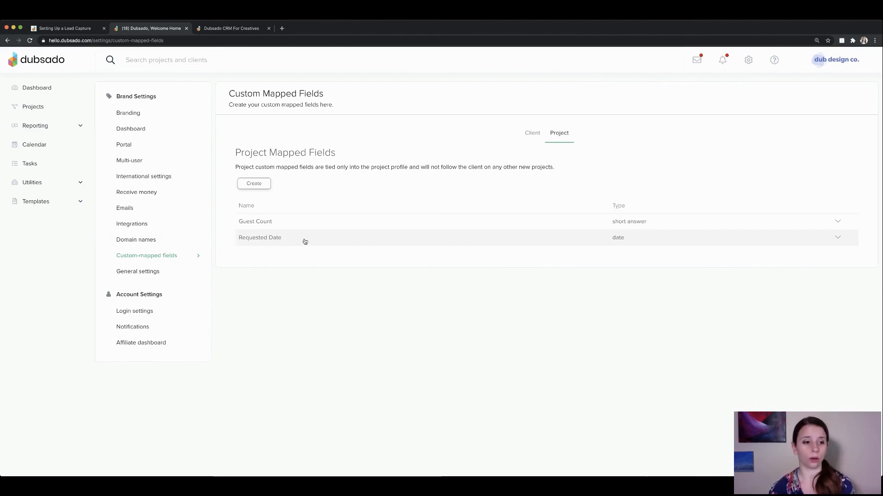
left_click(80, 201)
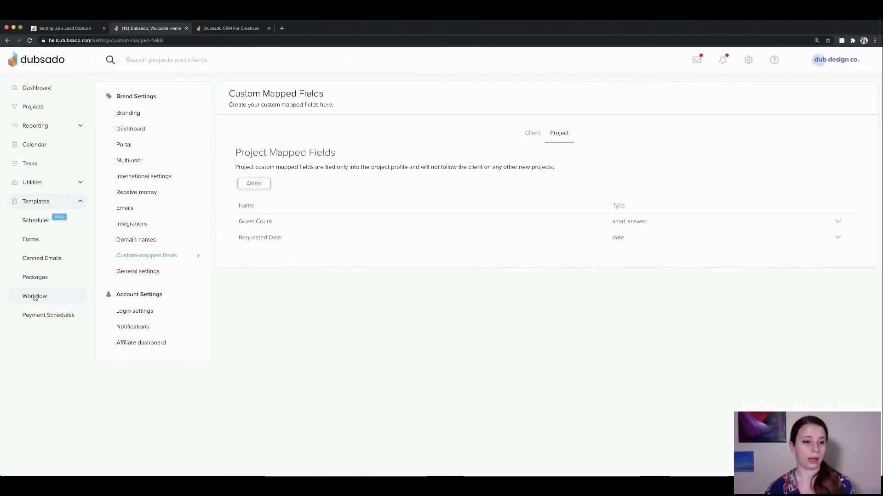
left_click(39, 248)
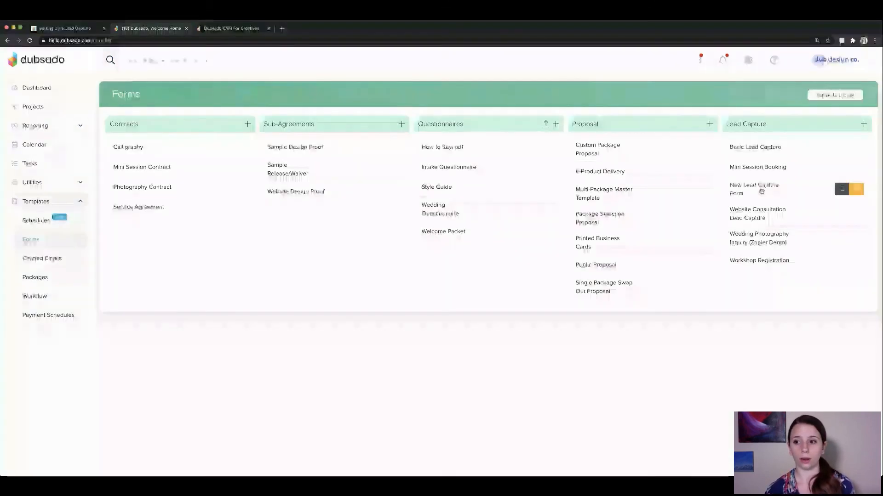
In New Lead Capture Form, delete the end-date question, map the start date to Requested Date, and save.
left_click(761, 189)
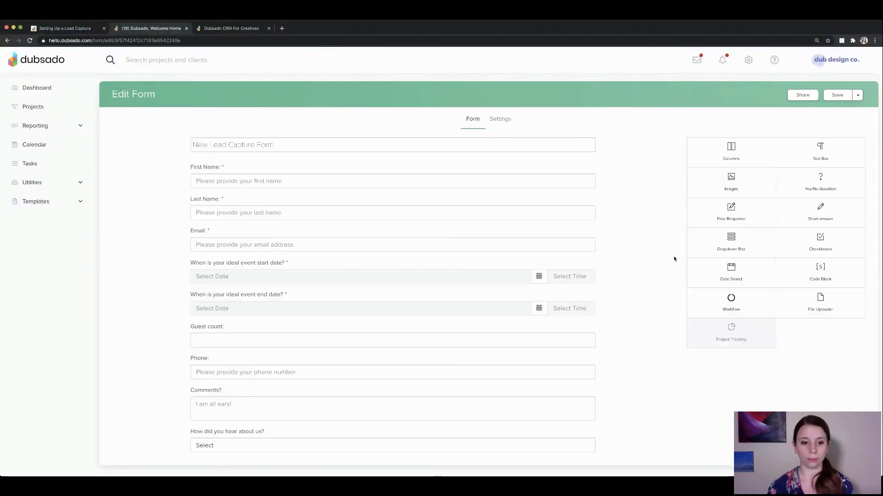
left_click(595, 291)
left_click(490, 283)
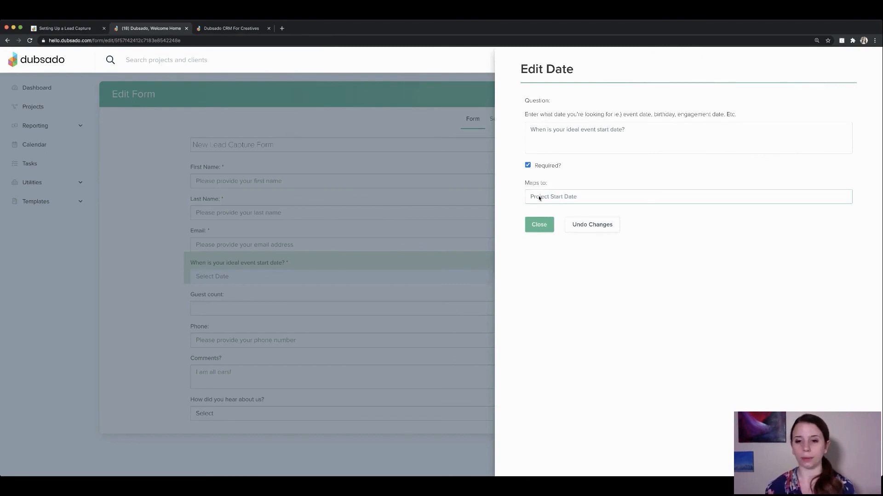
left_click(568, 203)
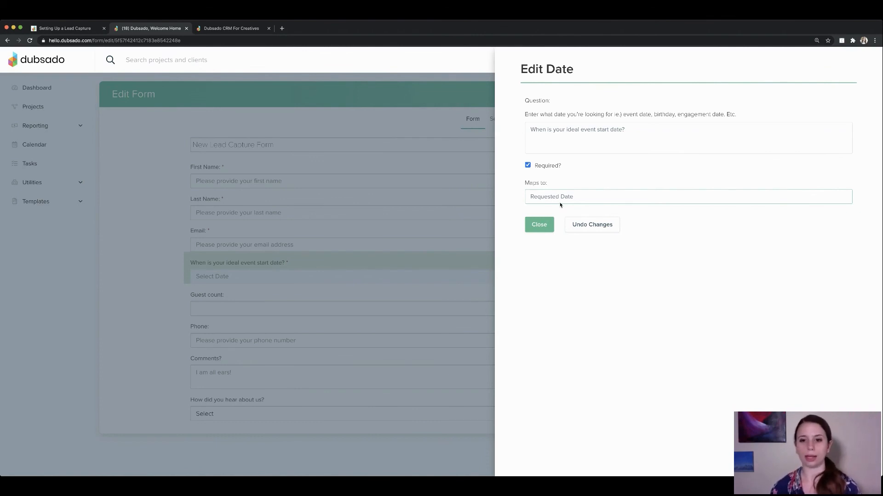
left_click(539, 225)
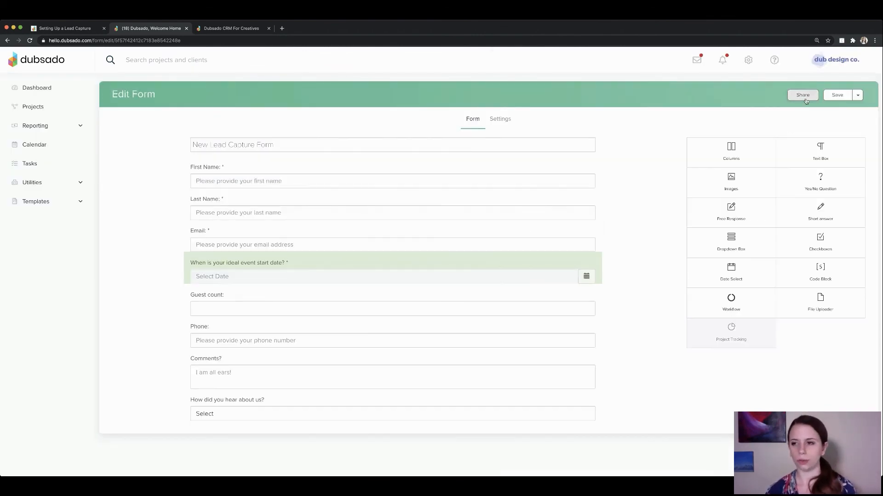
left_click(835, 96)
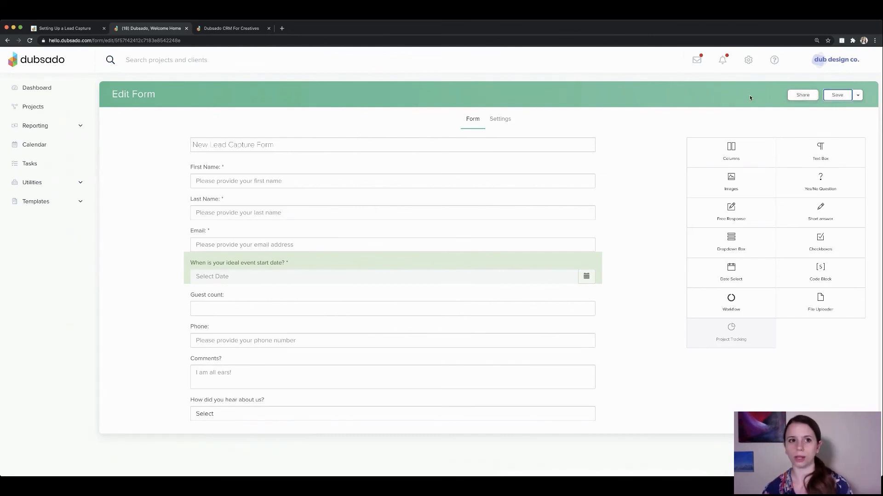
On the public form, enter a test first name, last name and email address.
left_click(260, 29)
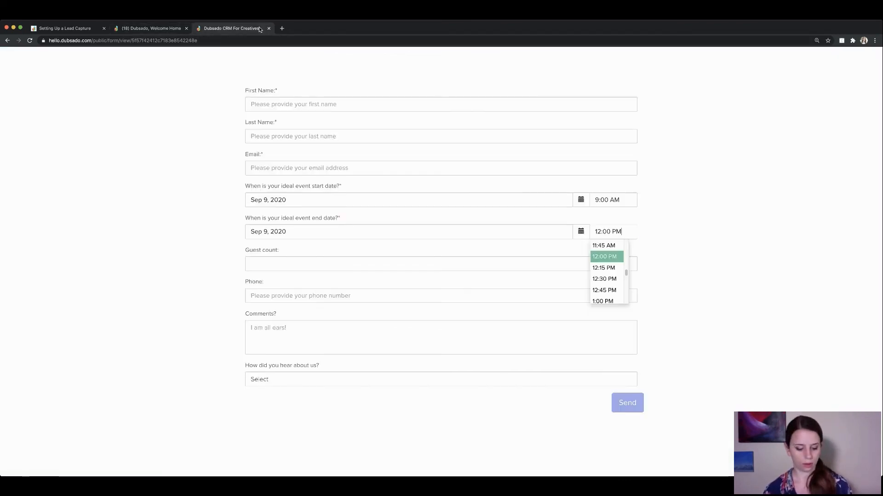
left_click(289, 103)
key("Tab")
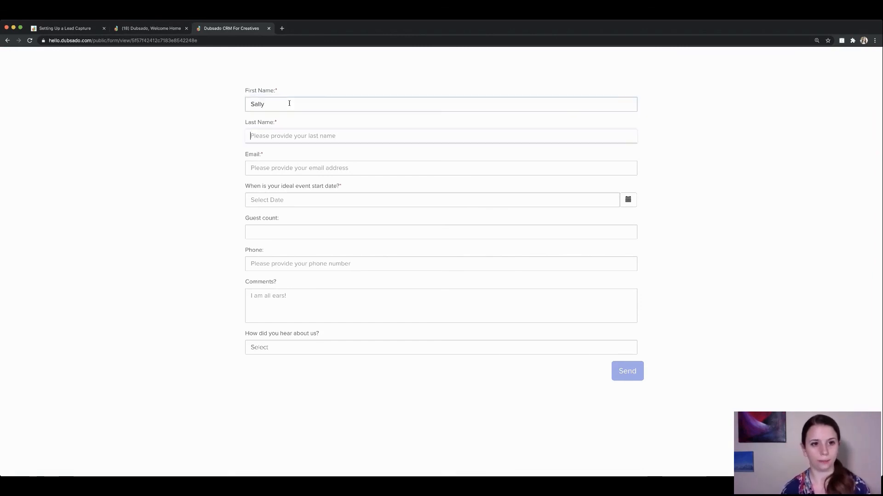
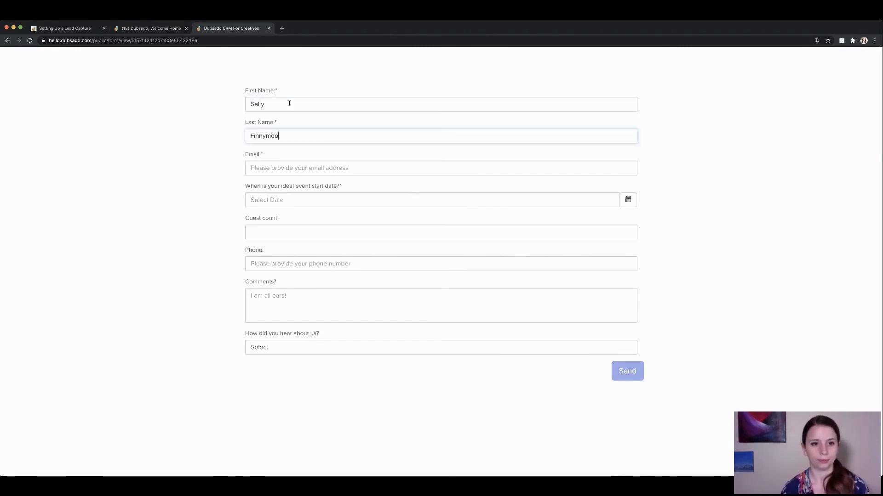
key("Tab")
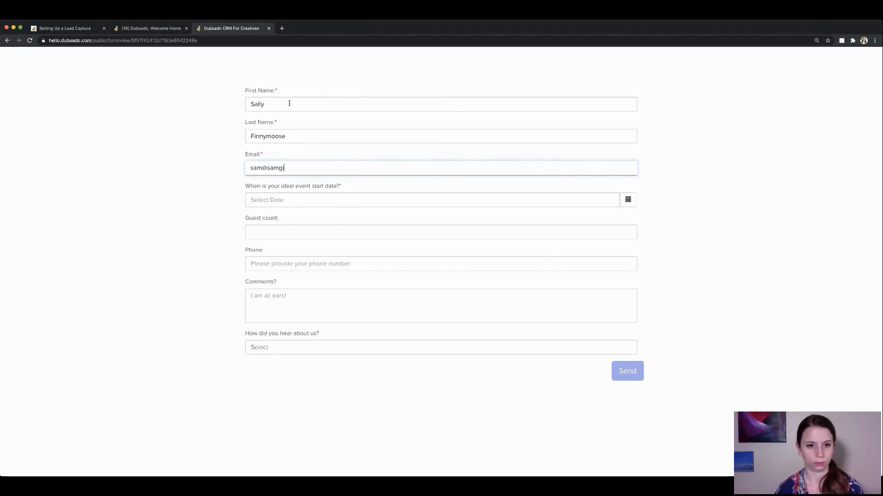
key("Tab")
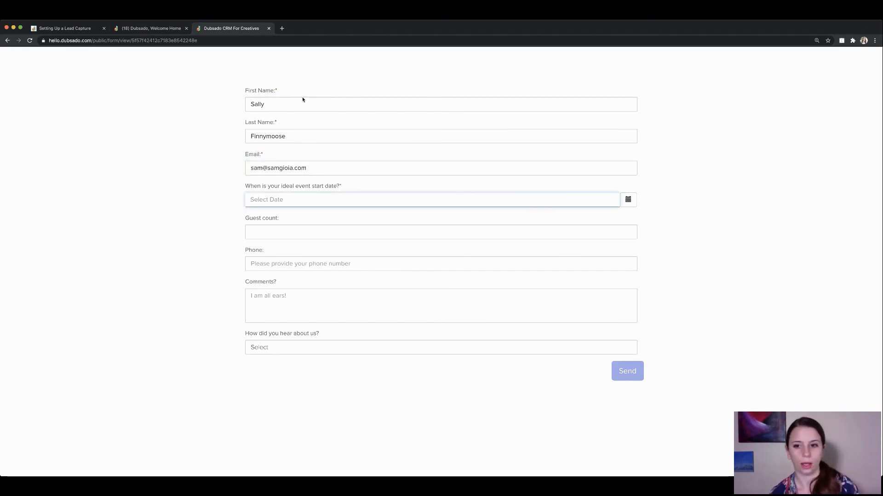
Pick Sep 30, 2020 as the event start date, submit, and open the projects list.
left_click(625, 199)
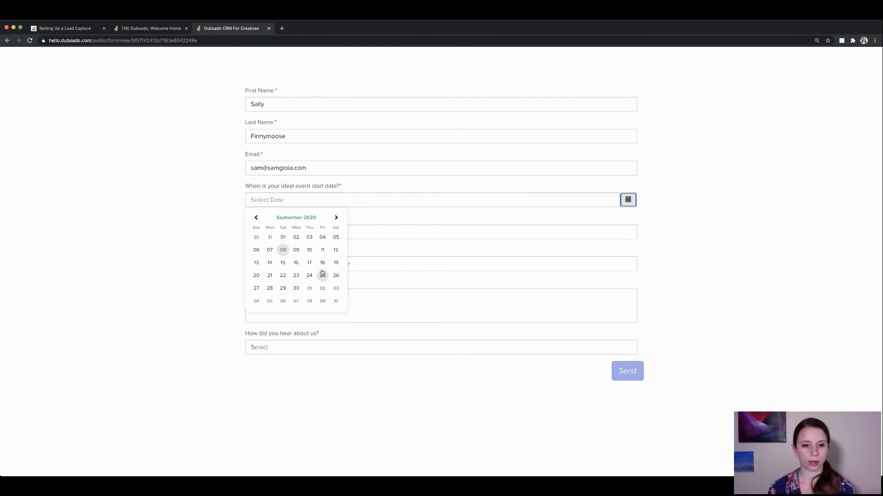
left_click(296, 288)
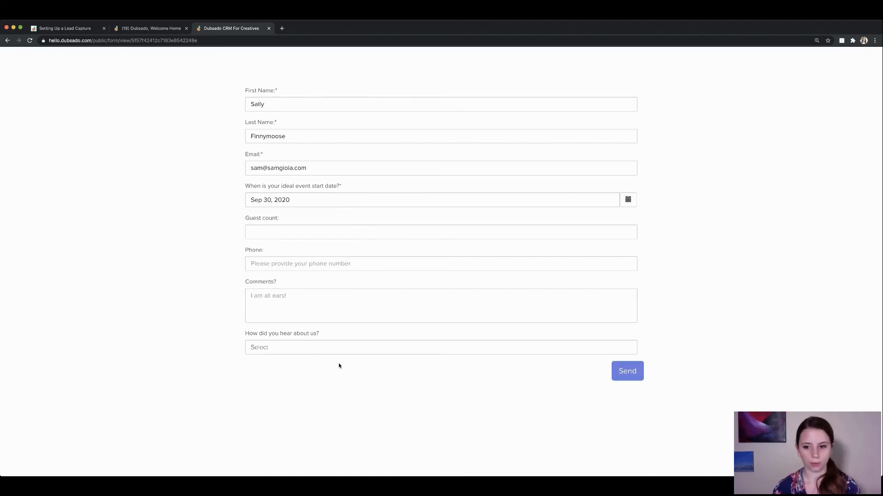
left_click(629, 374)
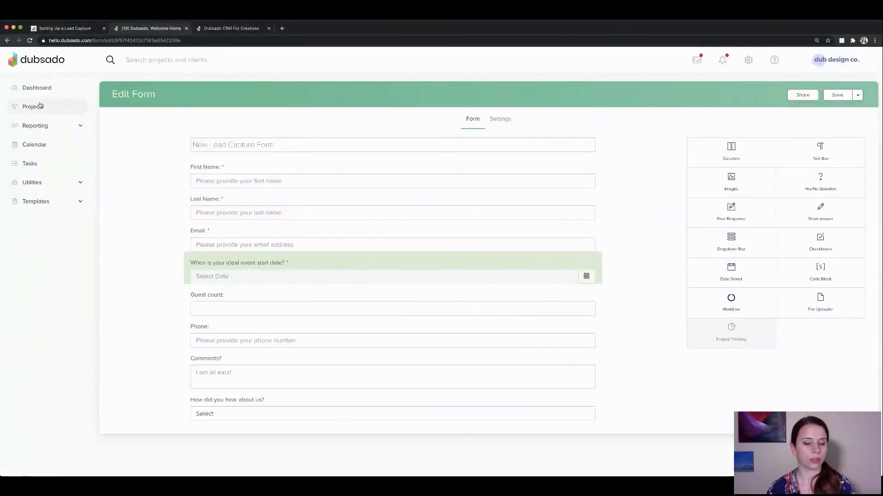
left_click(40, 105)
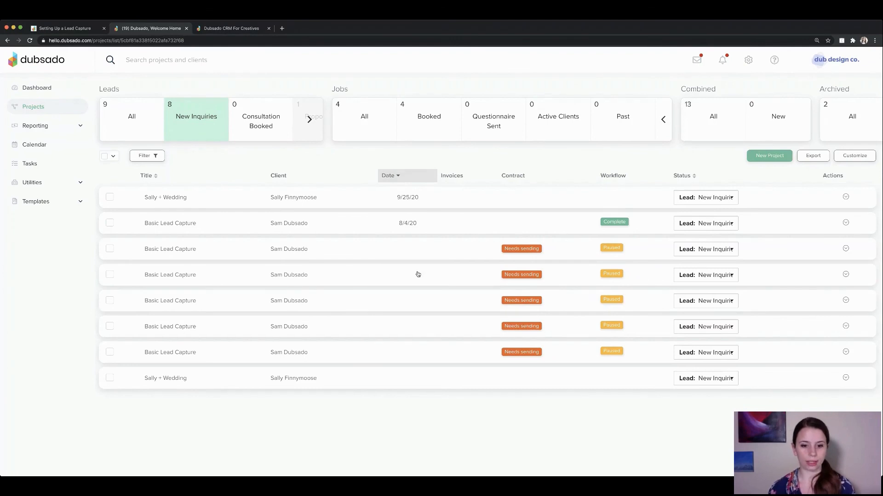
Open the new wedding inquiry project and locate its Custom Mapped Project Fields section.
left_click(162, 380)
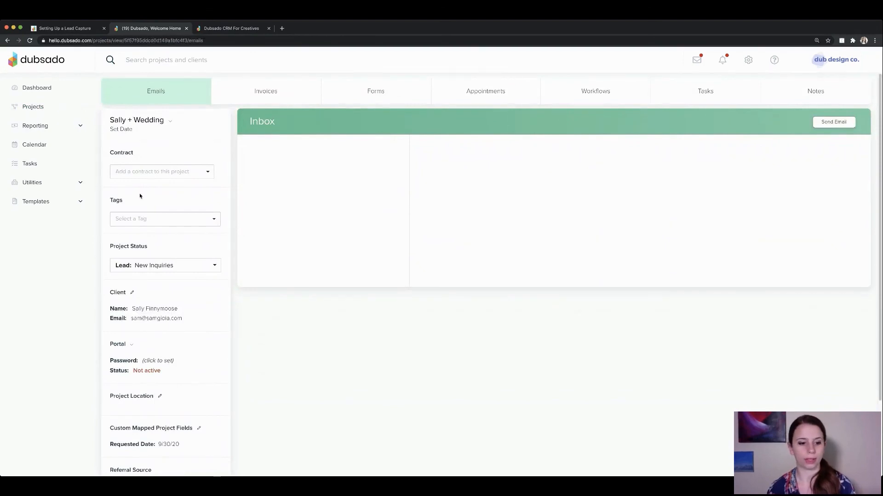
scroll(194, 307, "down", 3)
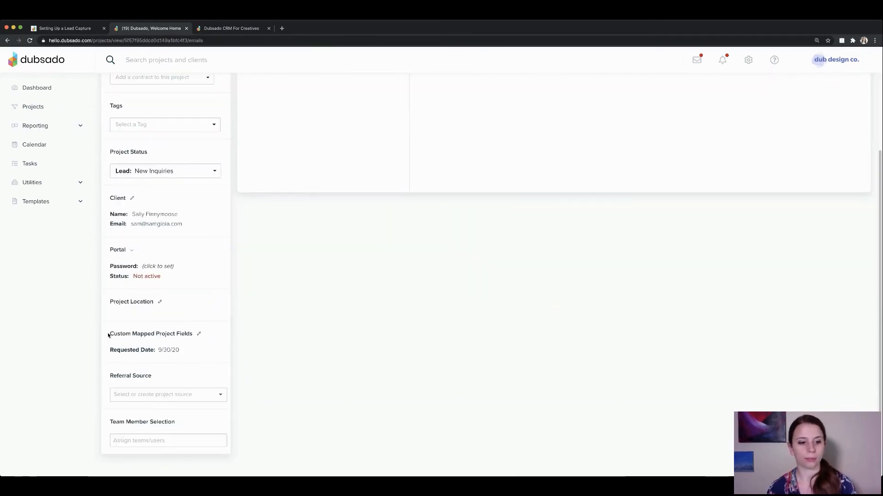
left_click_drag(109, 334, 181, 351)
left_click(185, 353)
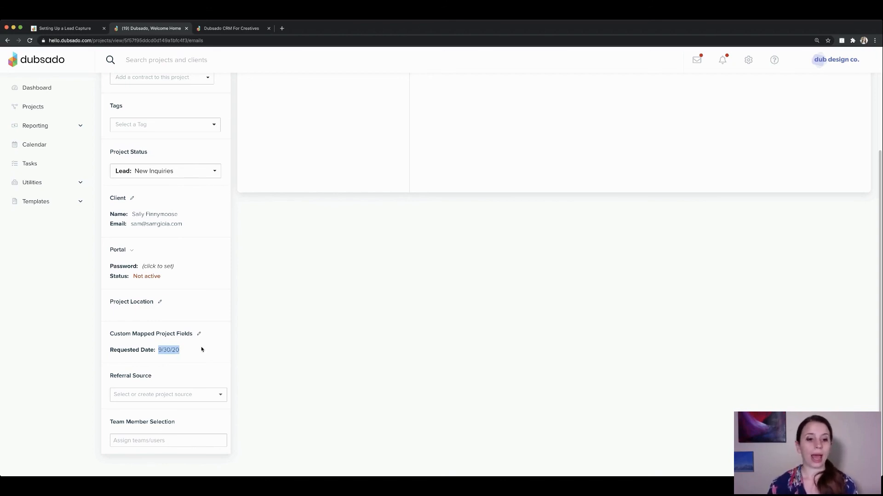
Confirm the project date is unset and the Requested Date field shows 9/30/20.
scroll(238, 344, "up", 2)
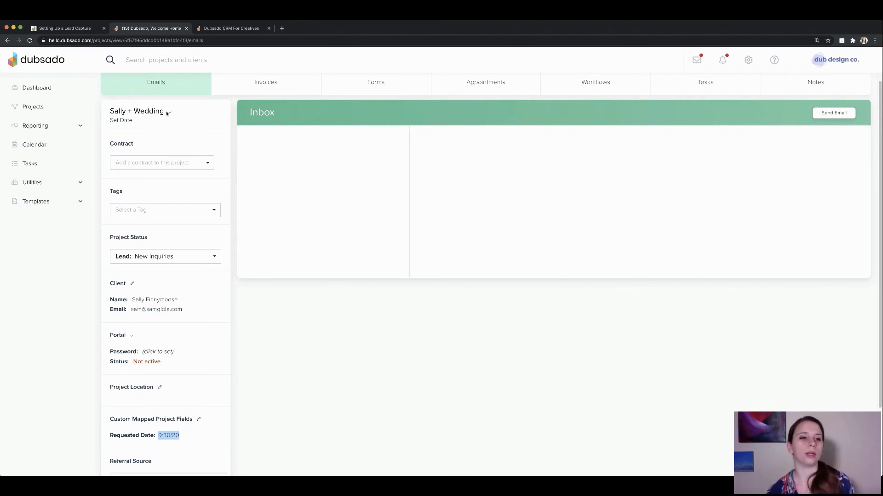
left_click(121, 120)
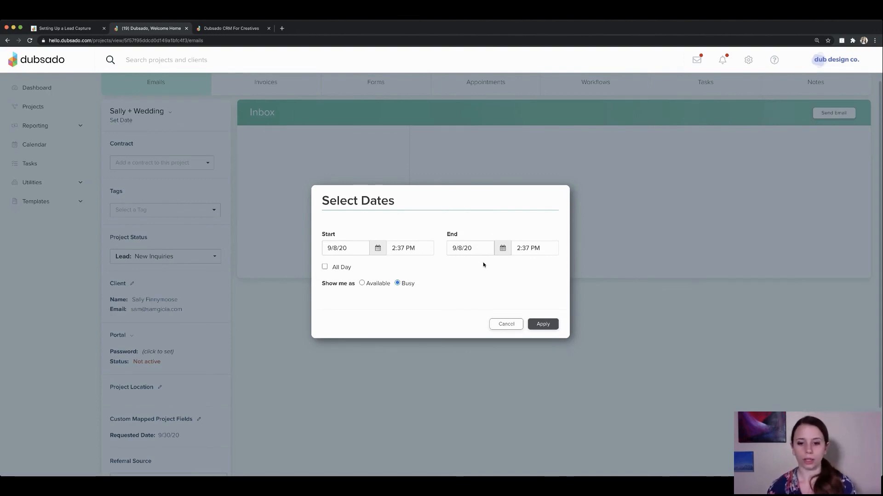
left_click(503, 328)
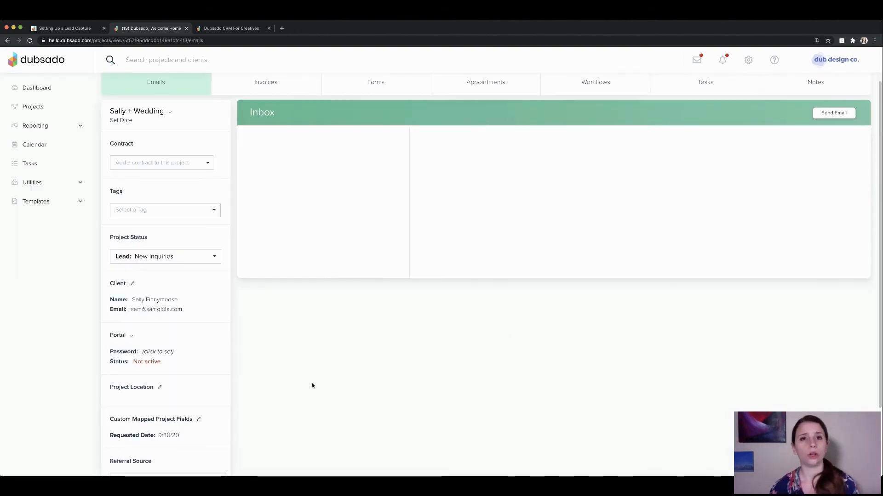
scroll(285, 382, "down", 3)
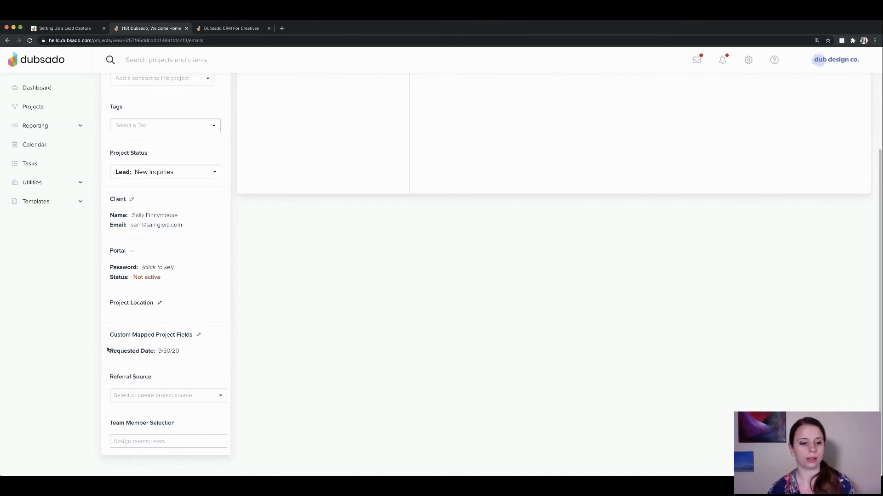
left_click_drag(109, 350, 179, 360)
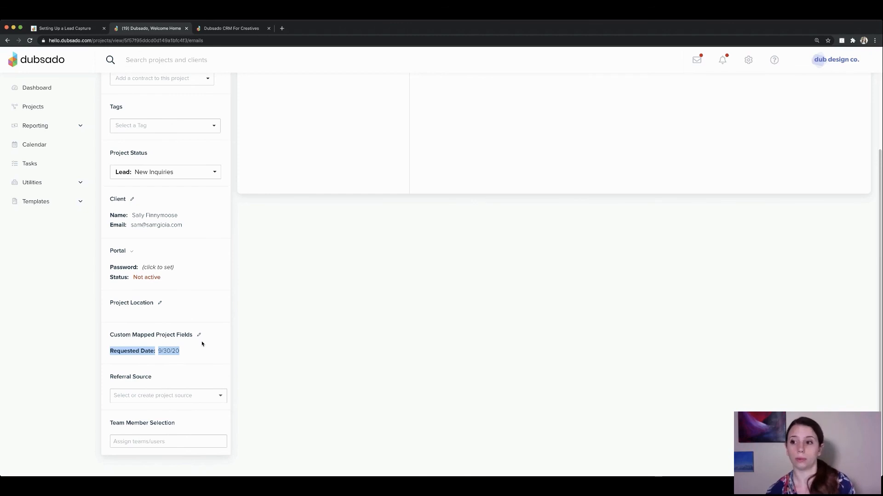
scroll(584, 344, "up", 3)
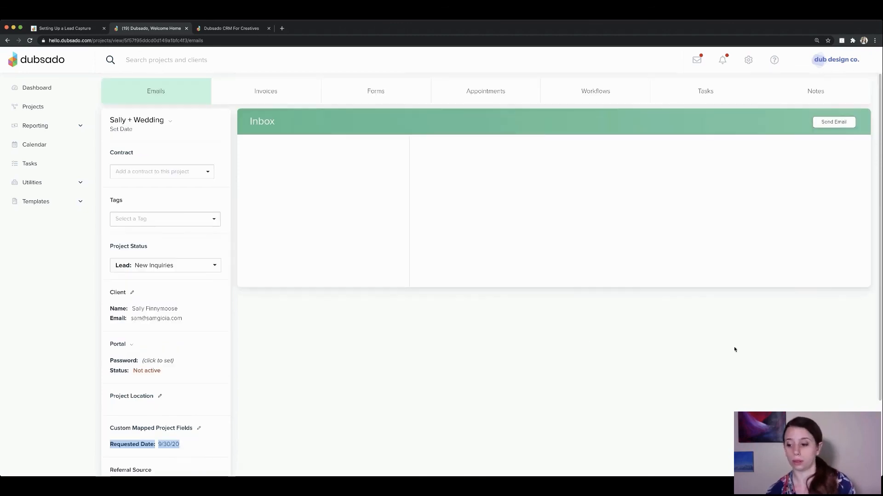
Preview the Project > Requested Date smart field as Sep 30, 2020 in a new email, then discard it.
left_click(840, 123)
left_click(661, 288)
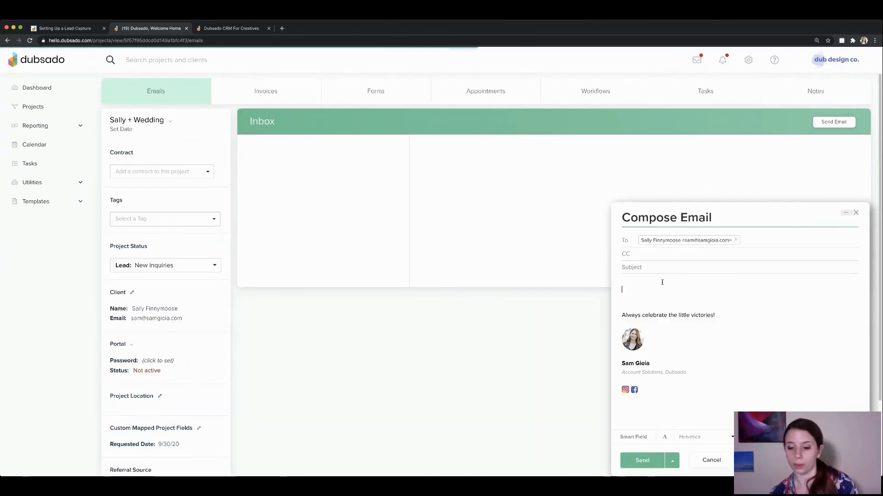
left_click(631, 439)
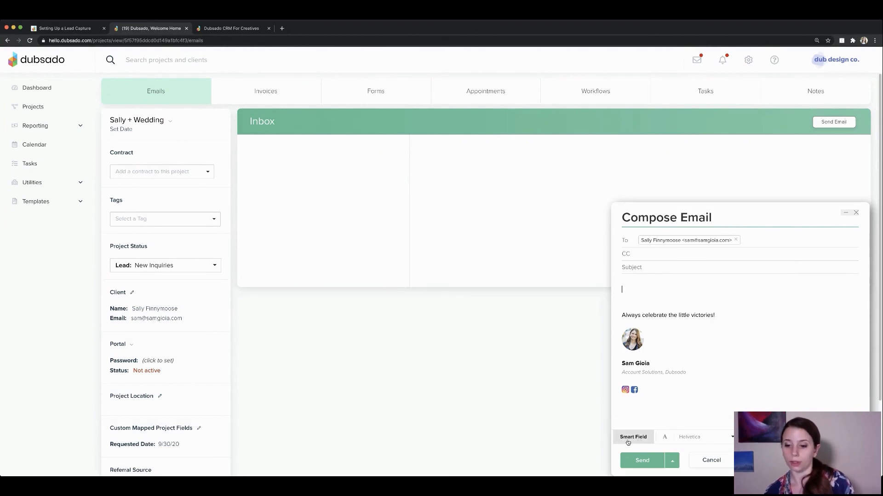
left_click(629, 422)
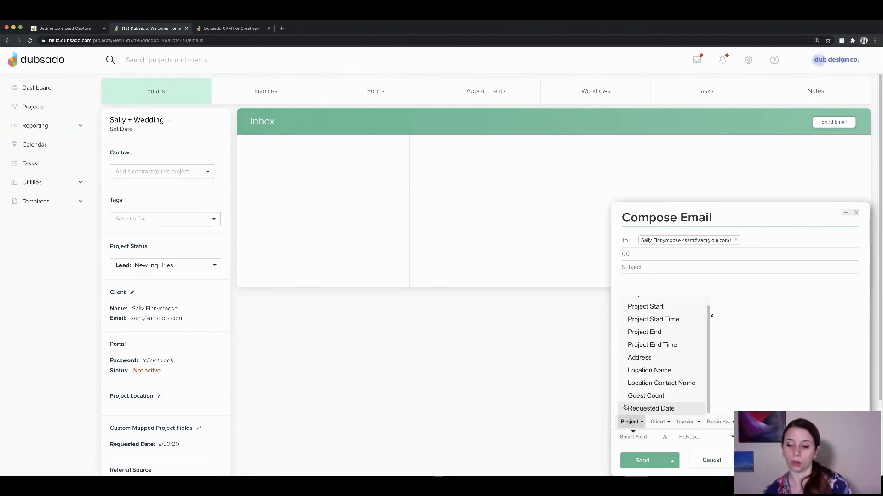
left_click(651, 408)
left_click_drag(659, 290, 619, 287)
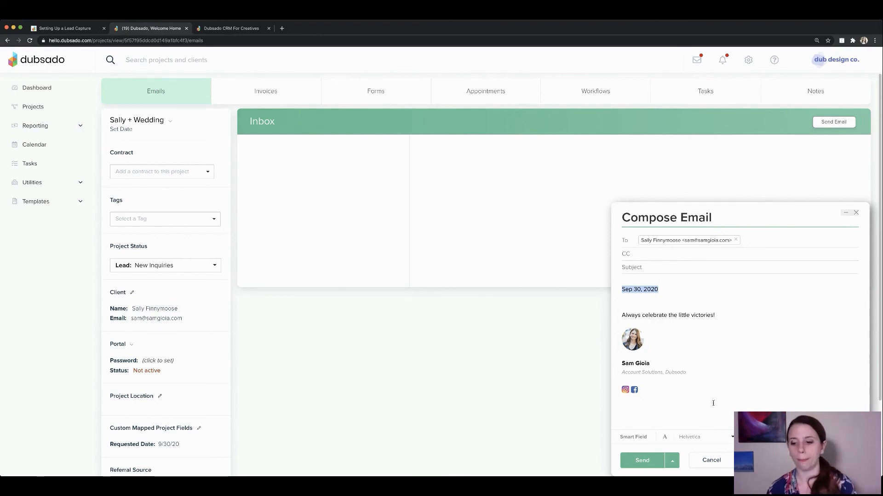
left_click(720, 462)
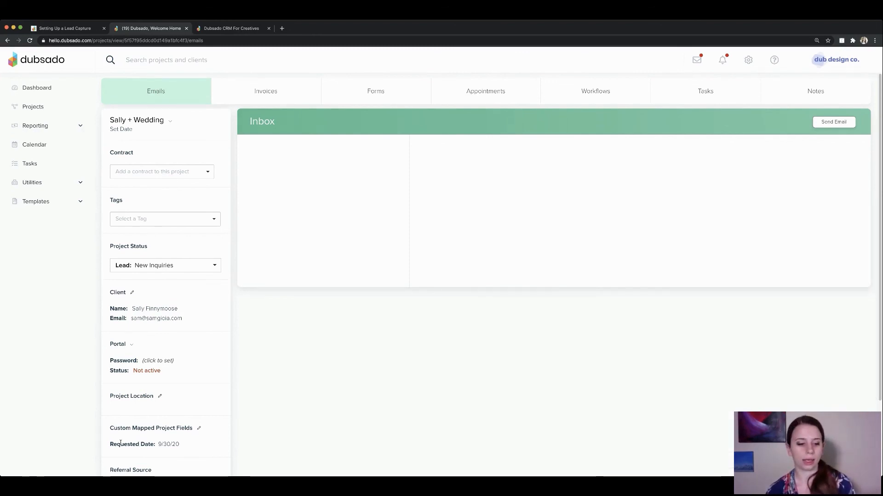
Recheck the Requested Date value, then return to the Notion lead capture notes at Capturing Project Dates.
left_click_drag(109, 445, 180, 443)
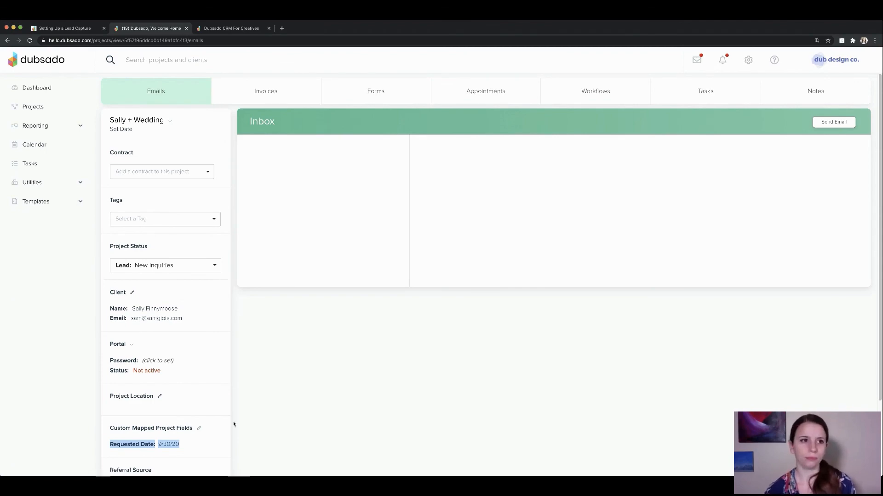
left_click(92, 28)
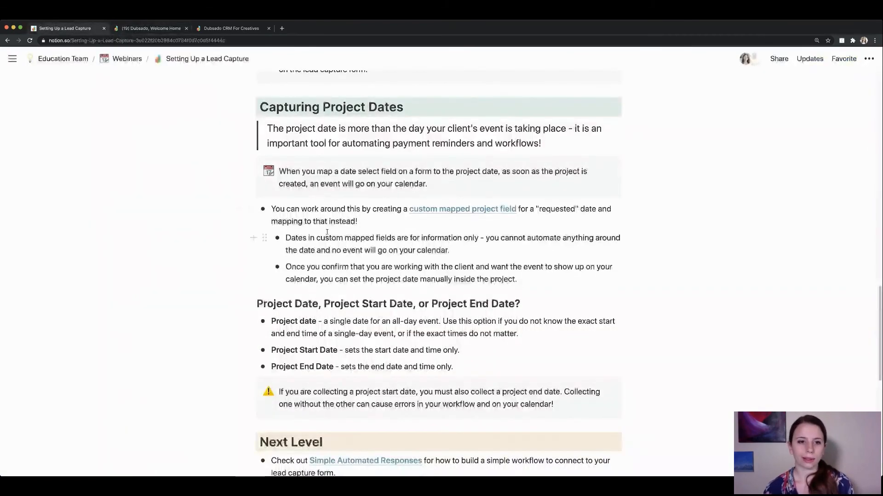
scroll(317, 288, "down", 1)
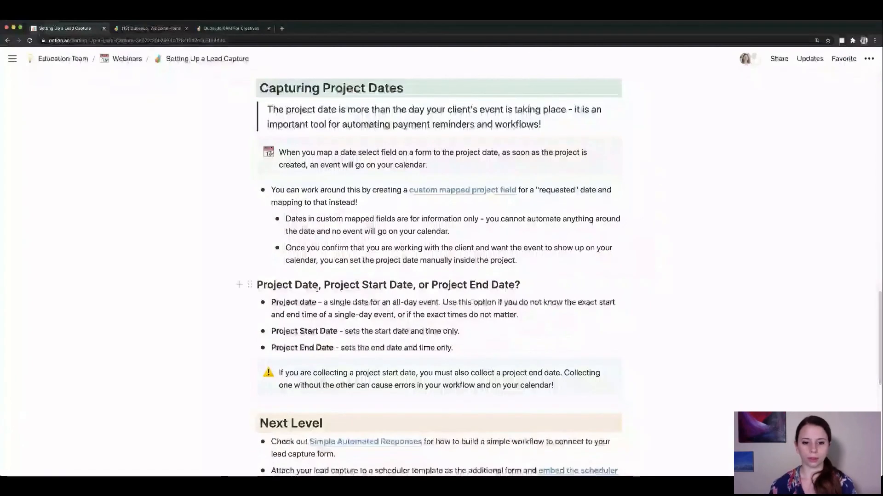
scroll(317, 288, "up", 1)
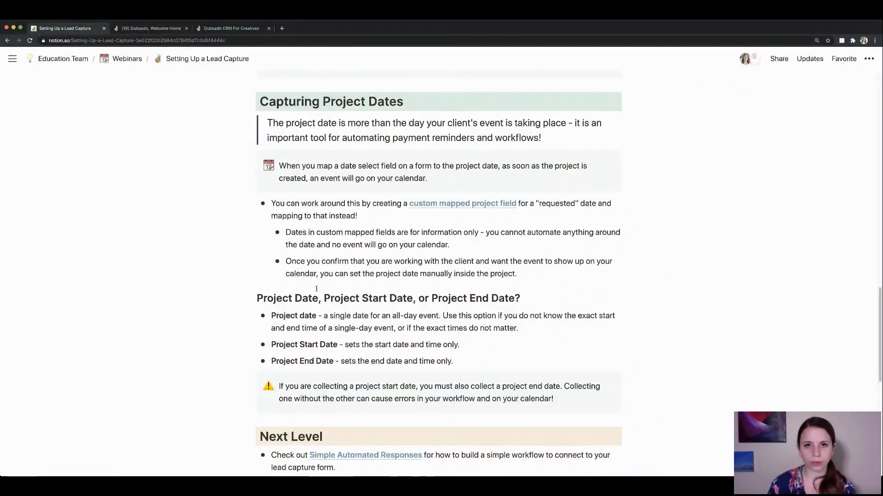